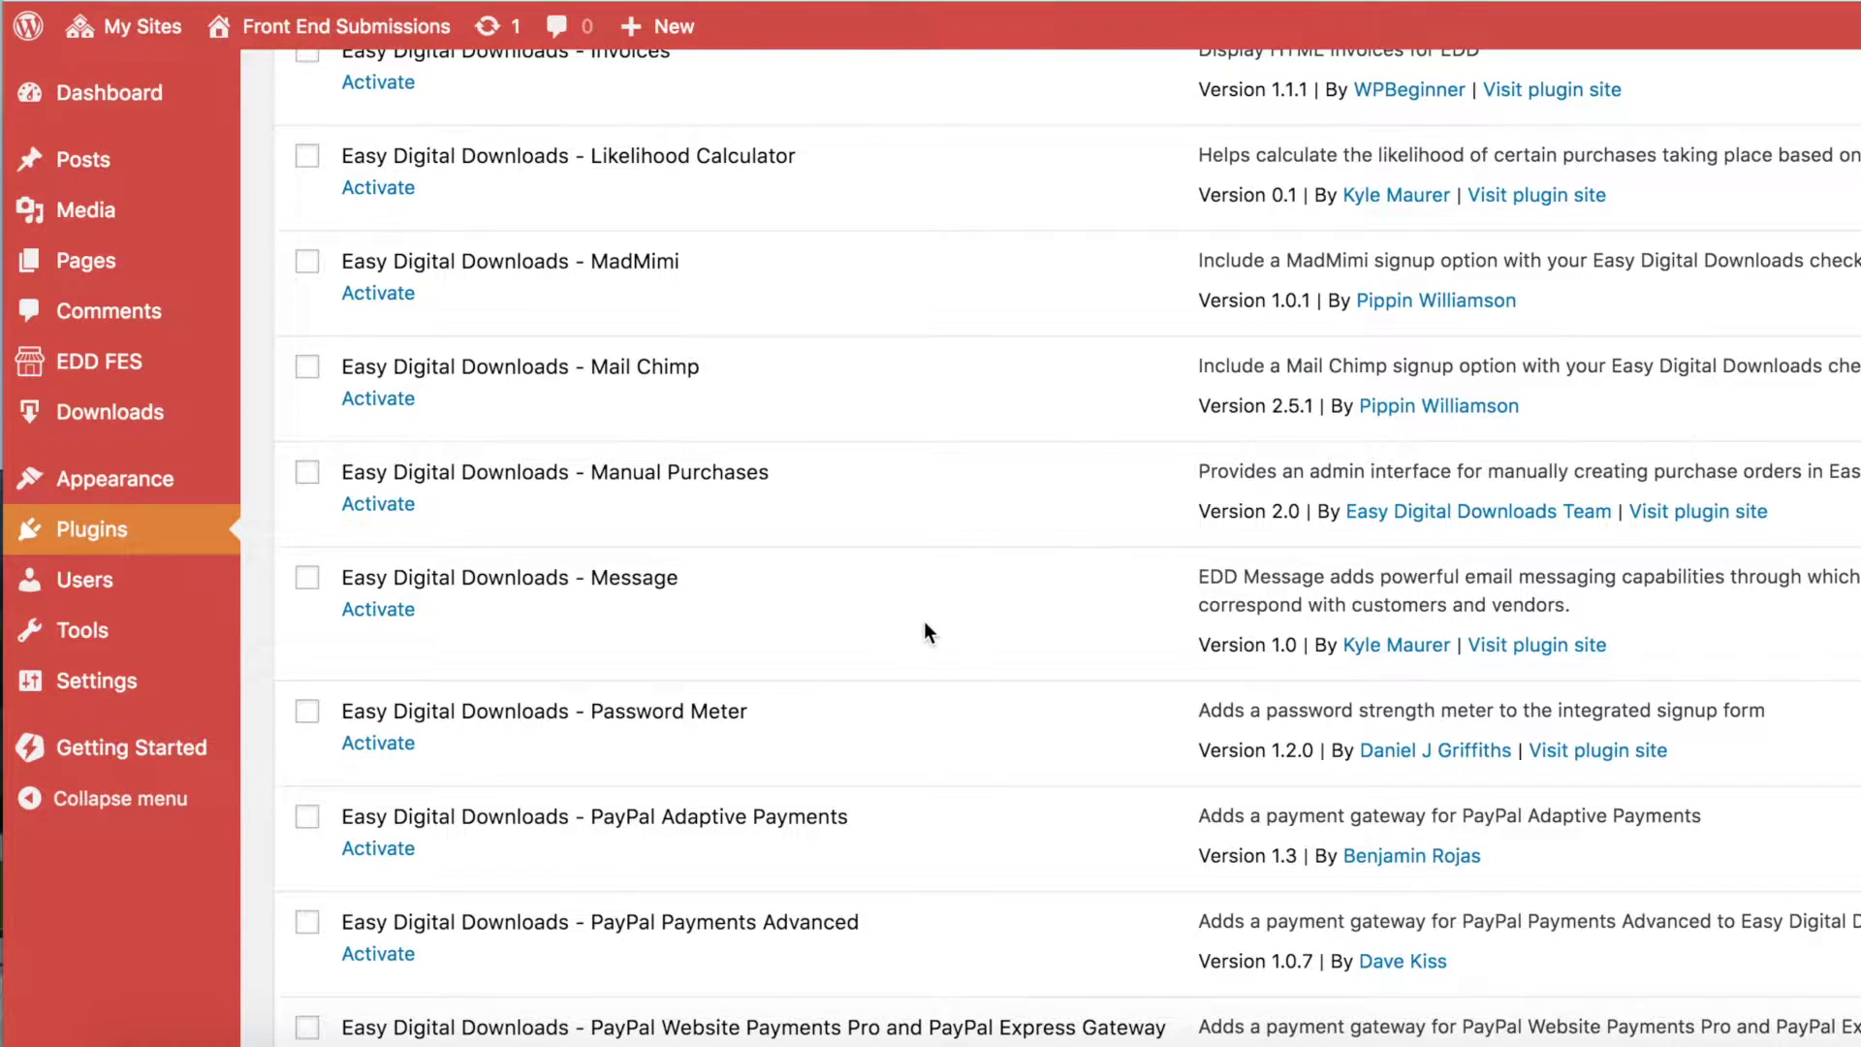
Step: Activate the Easy Digital Downloads - Message plugin, bringing the site to seven active plugins
left_click(373, 608)
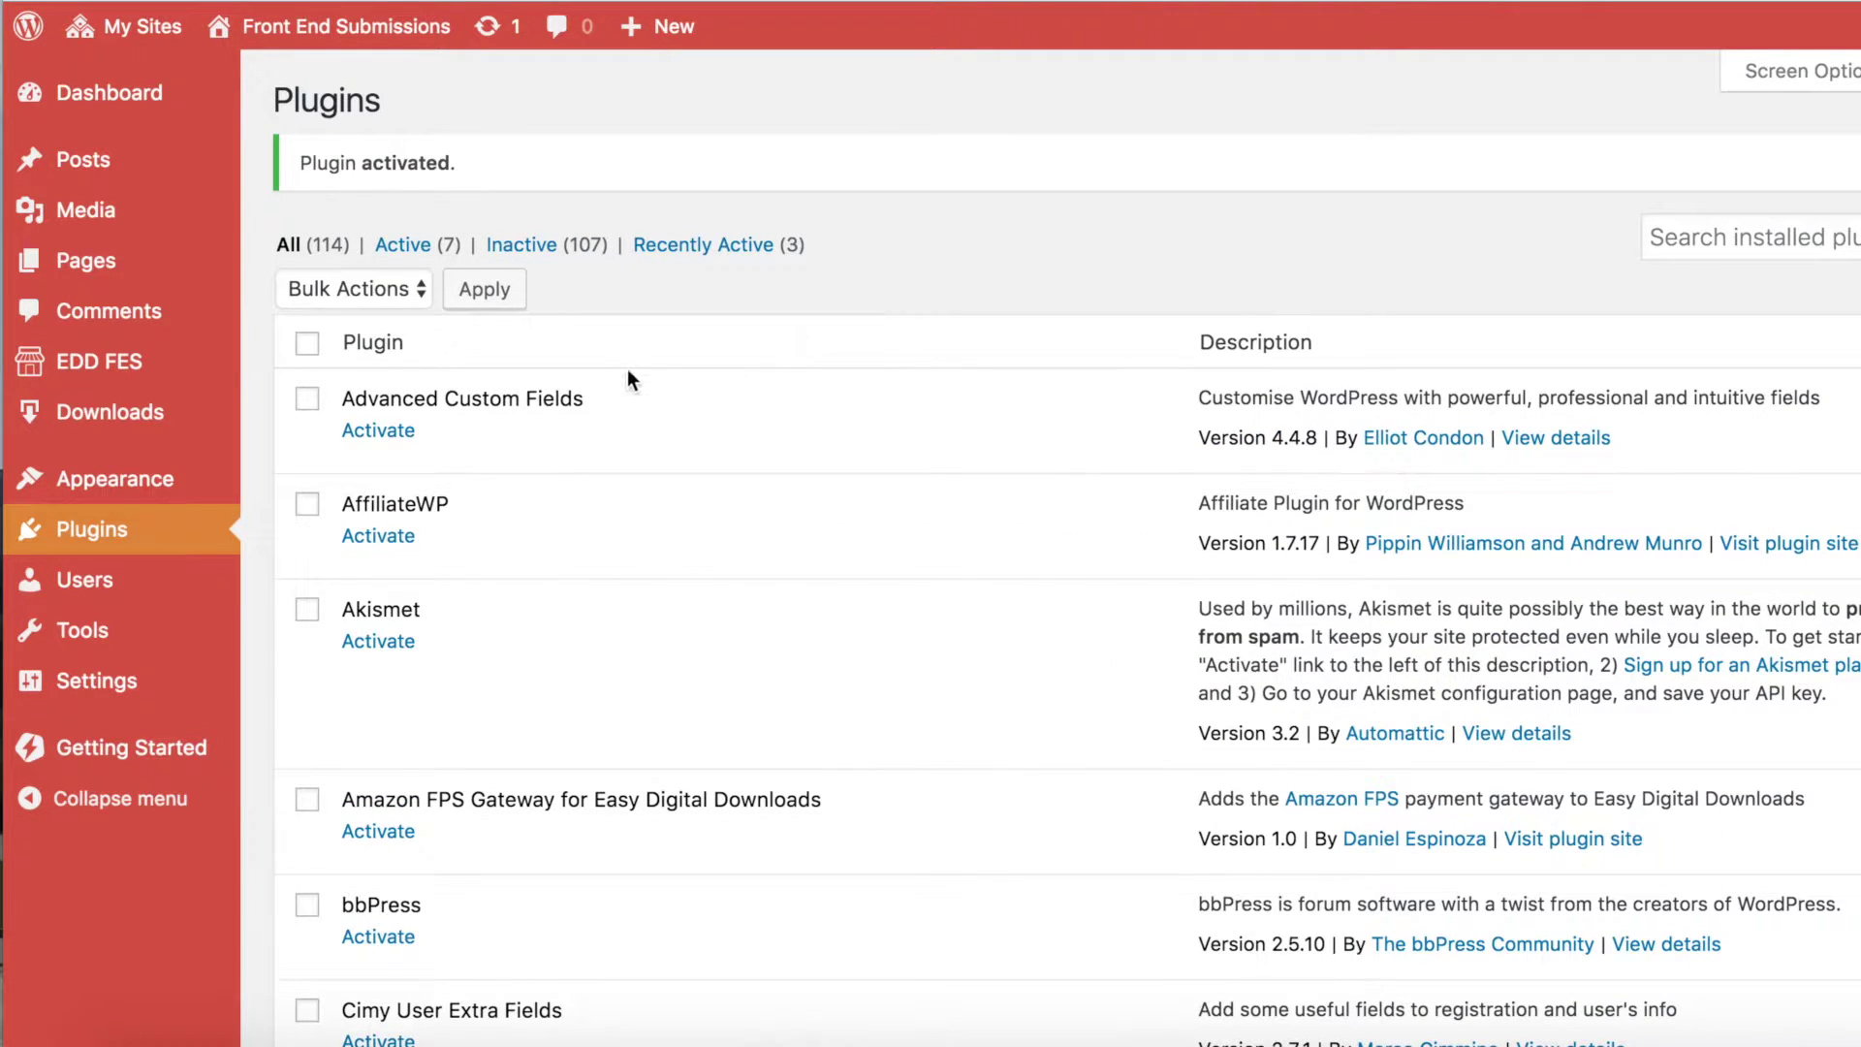
mouse_move(171, 422)
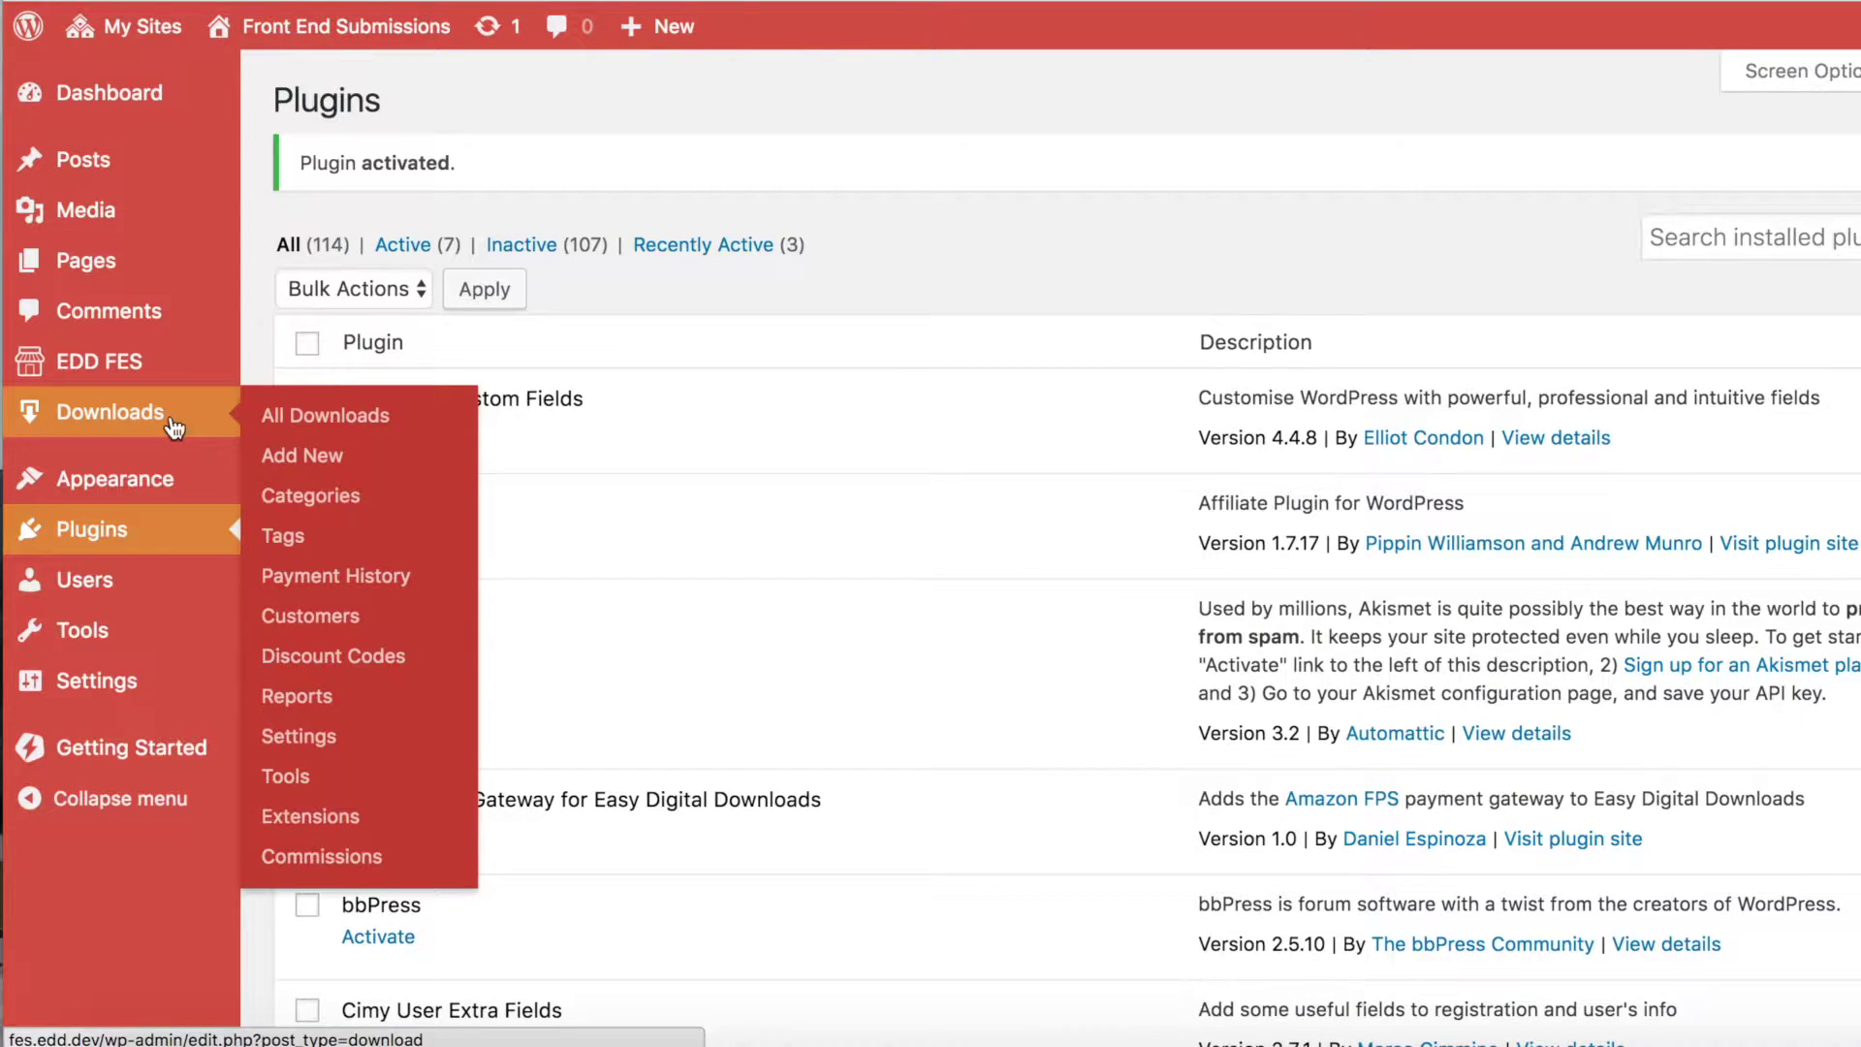
Step: Open customer #1 from Downloads > Customers and switch to its messages tab
left_click(341, 621)
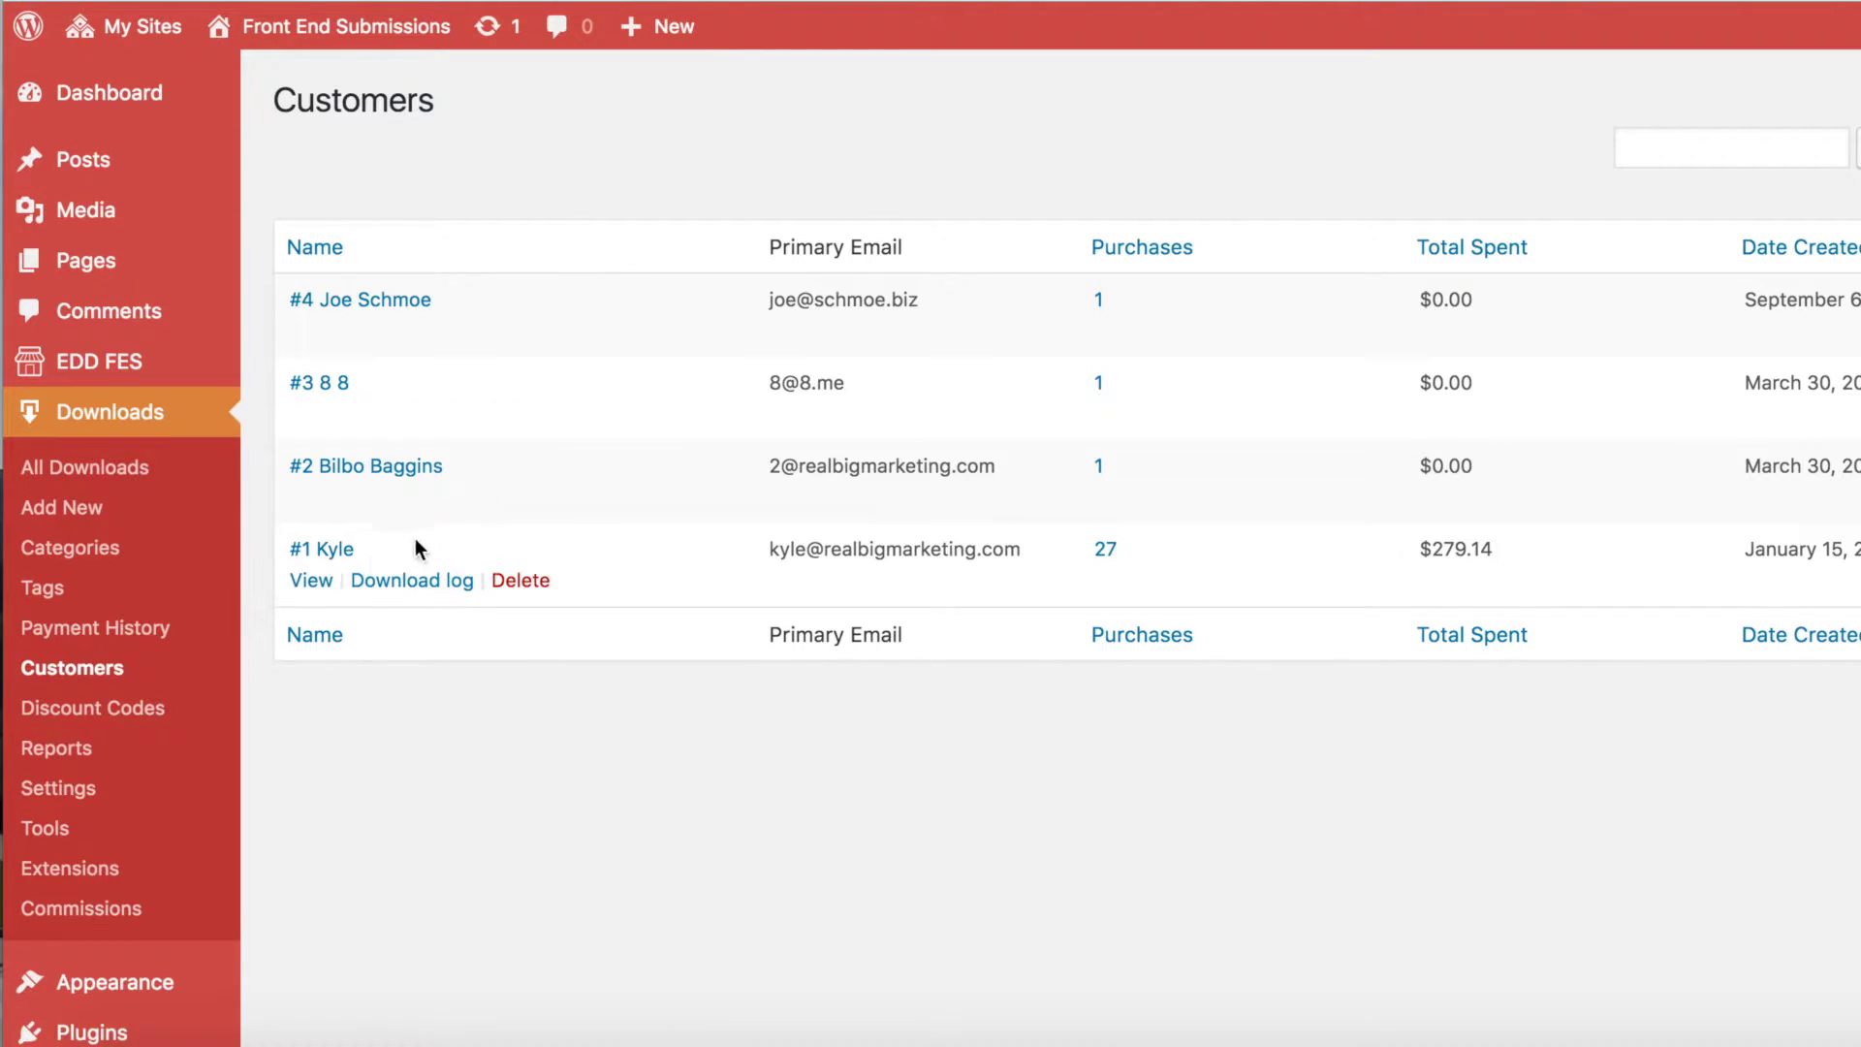
left_click(335, 550)
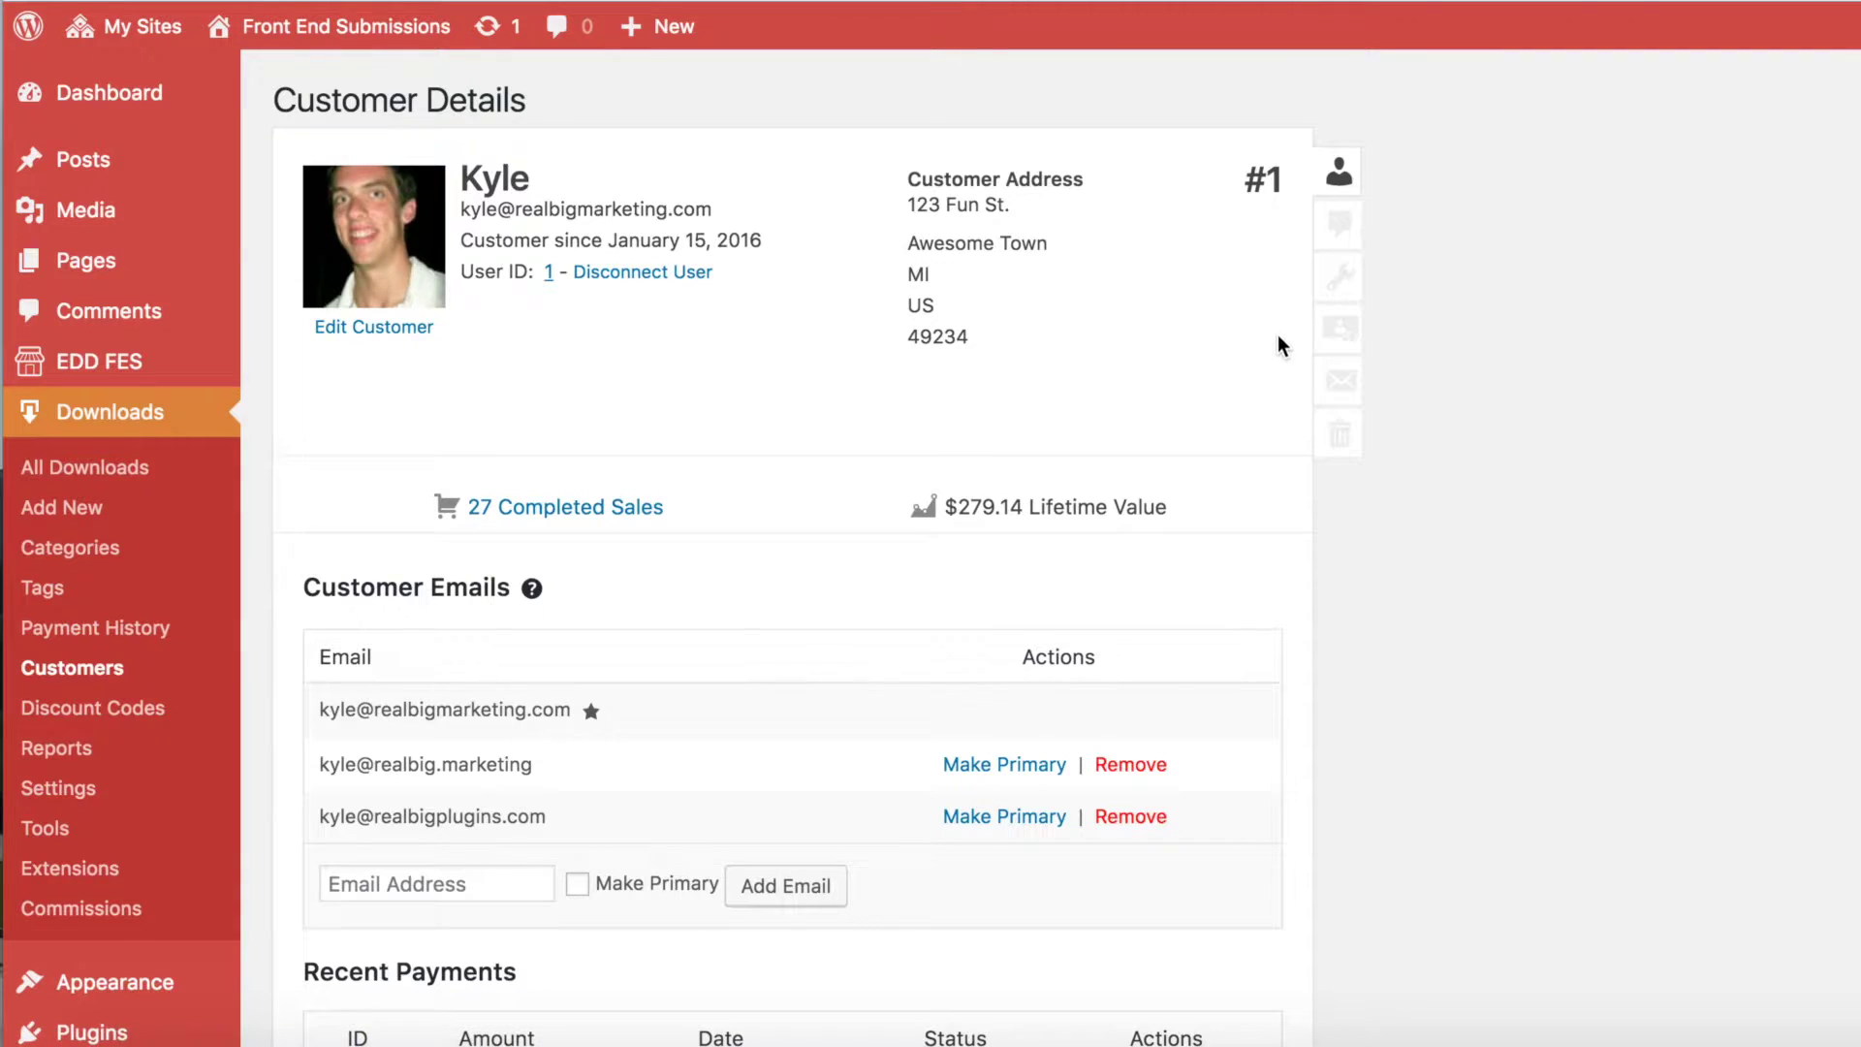
left_click(1344, 386)
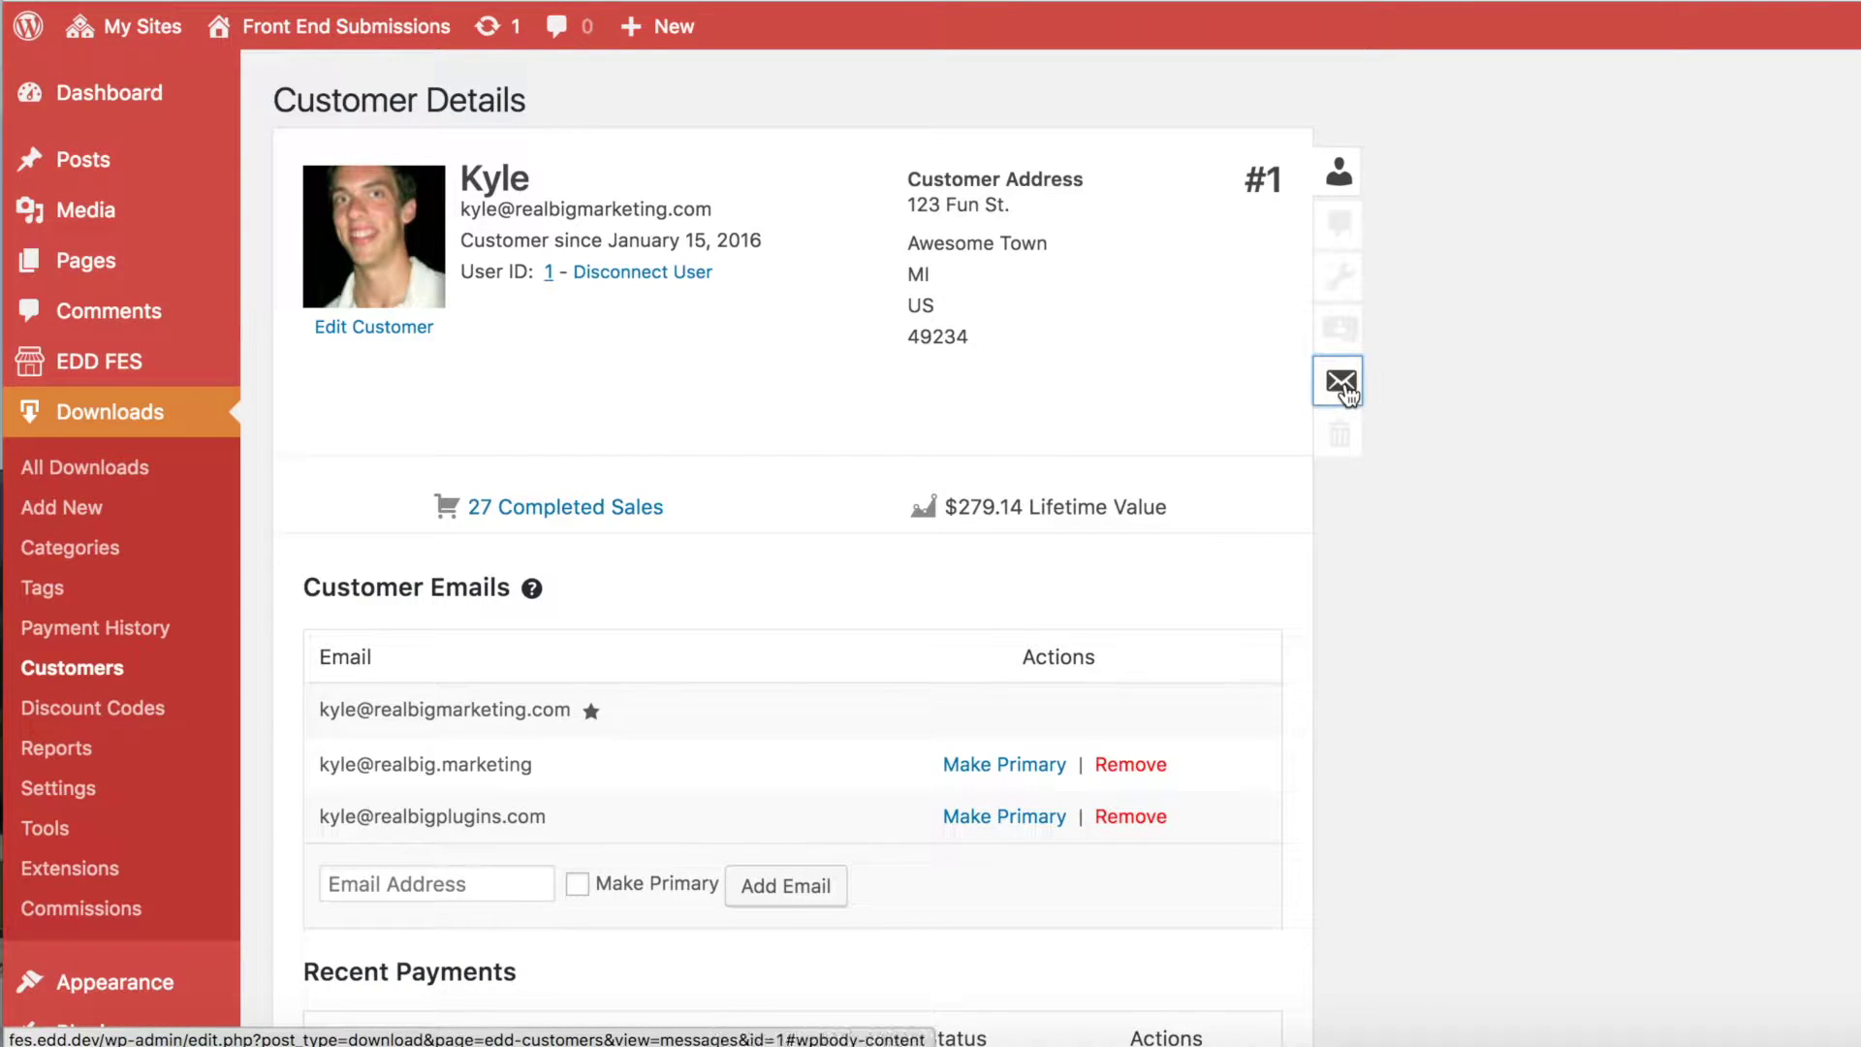
Step: Add the customer's second email address as a recipient of the message
scroll(1073, 158, "down", 1)
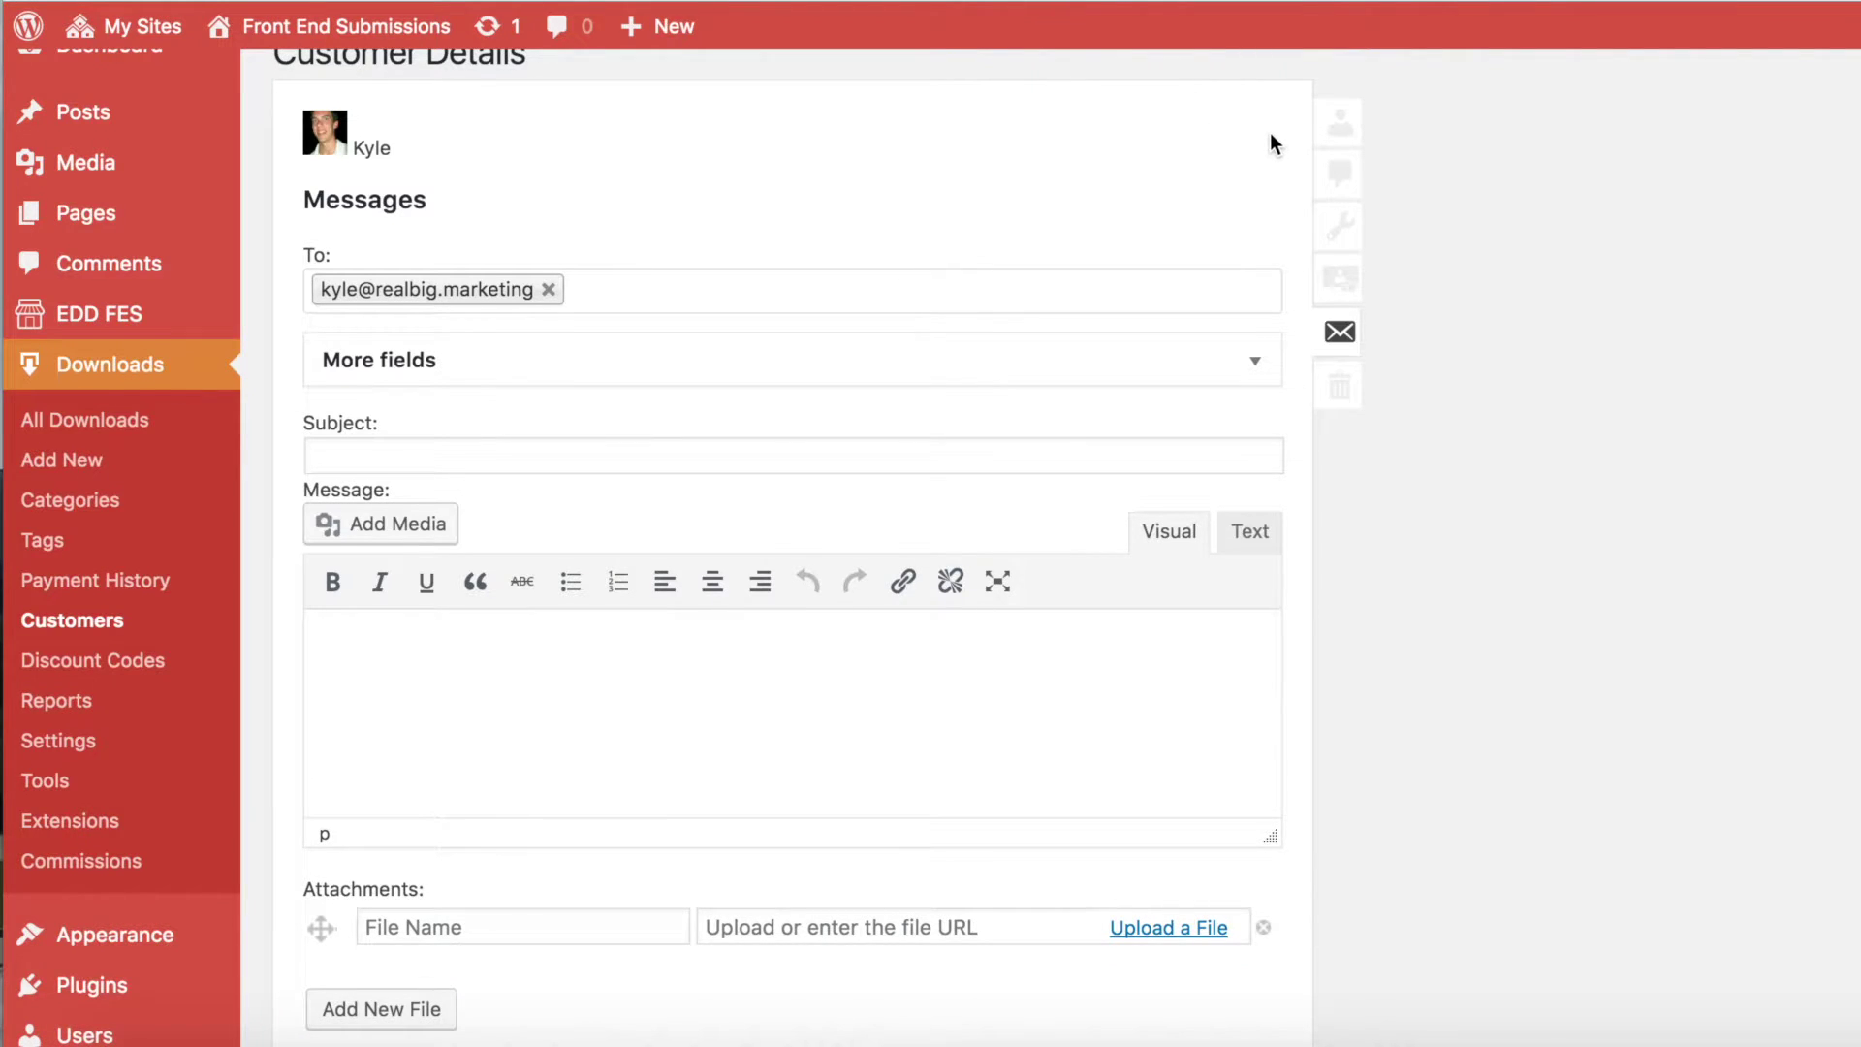
scroll(1270, 142, "up", 1)
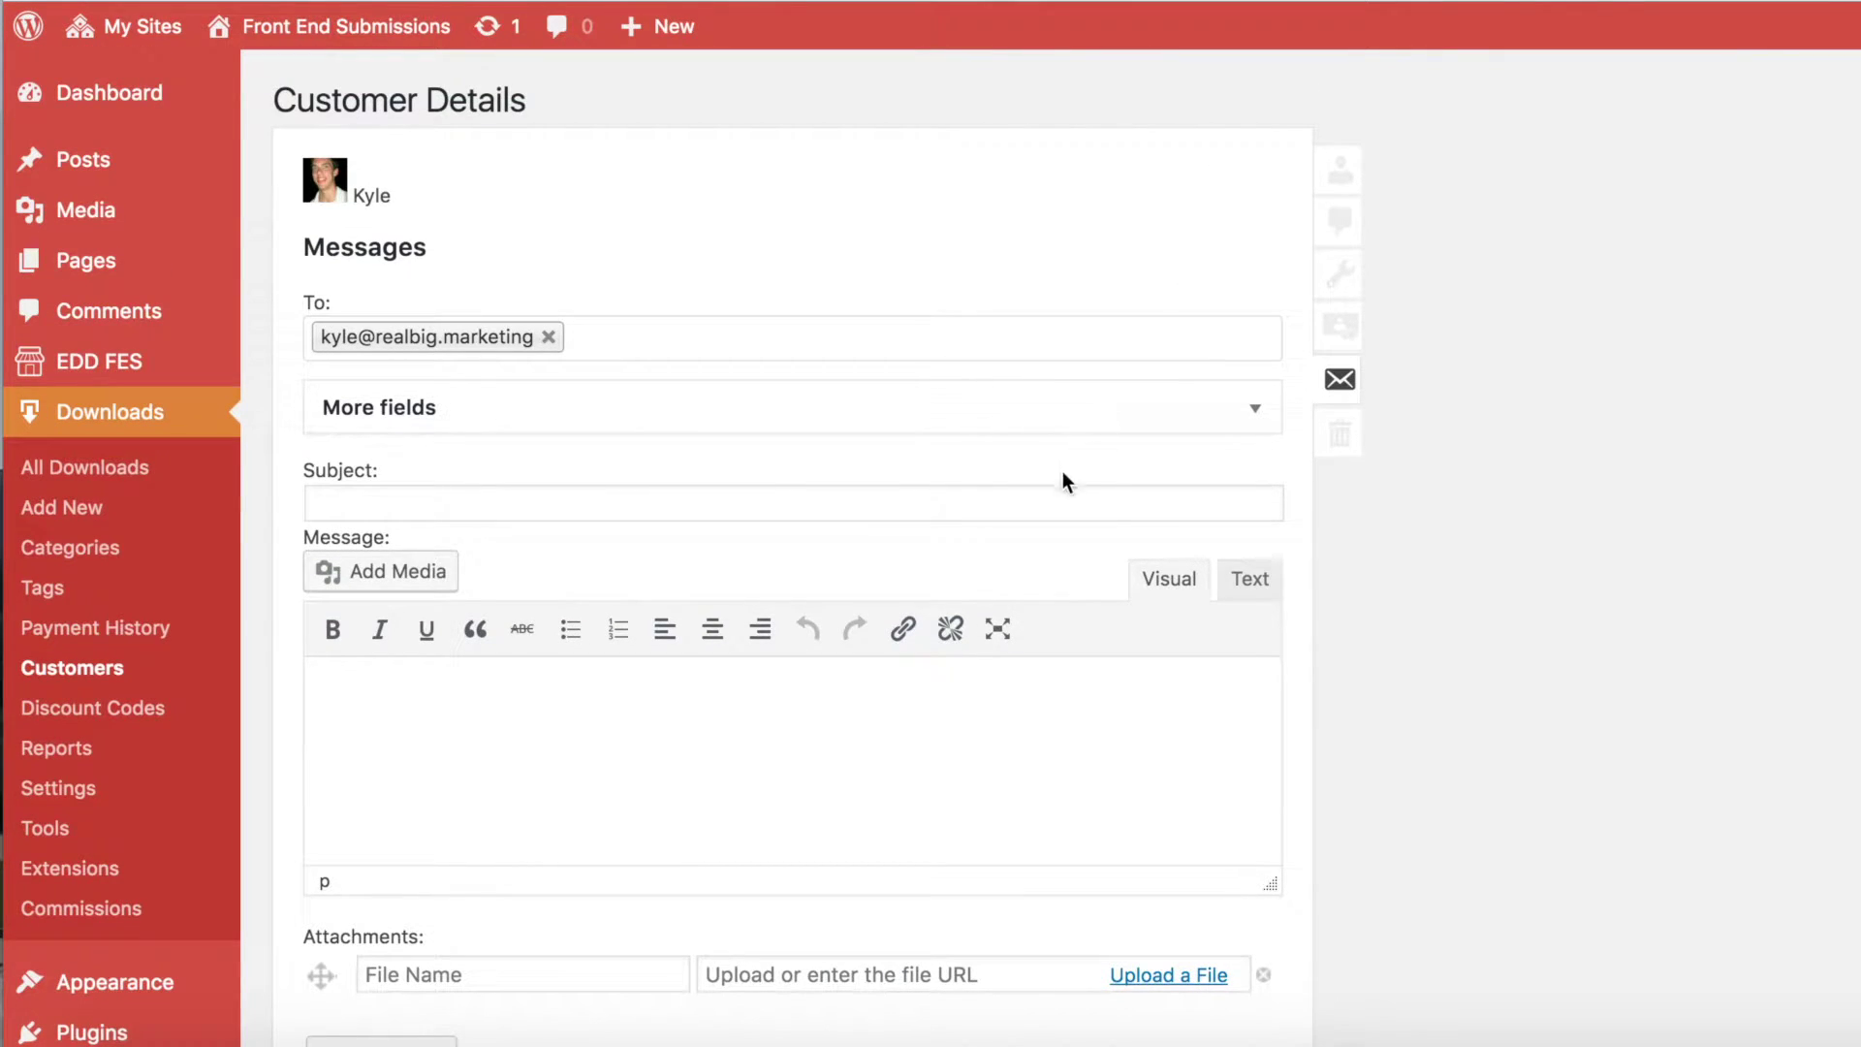
left_click(1052, 511)
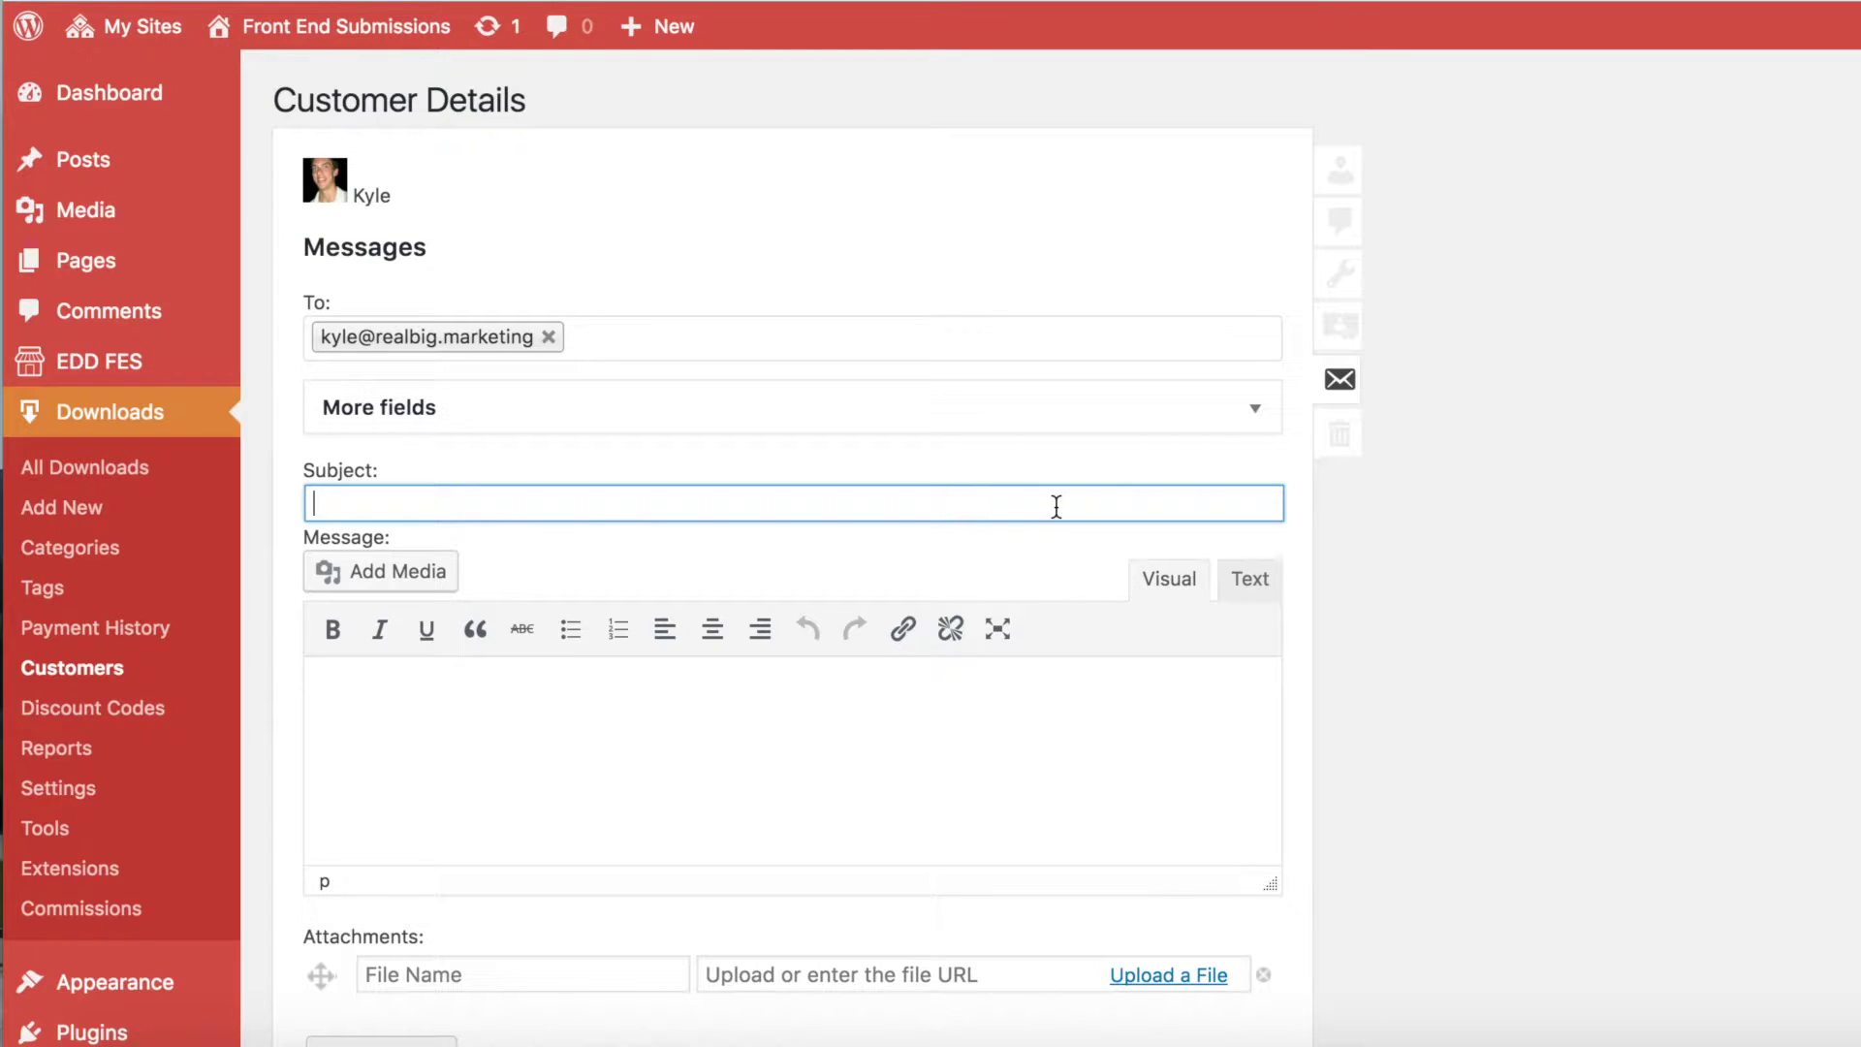
left_click(872, 339)
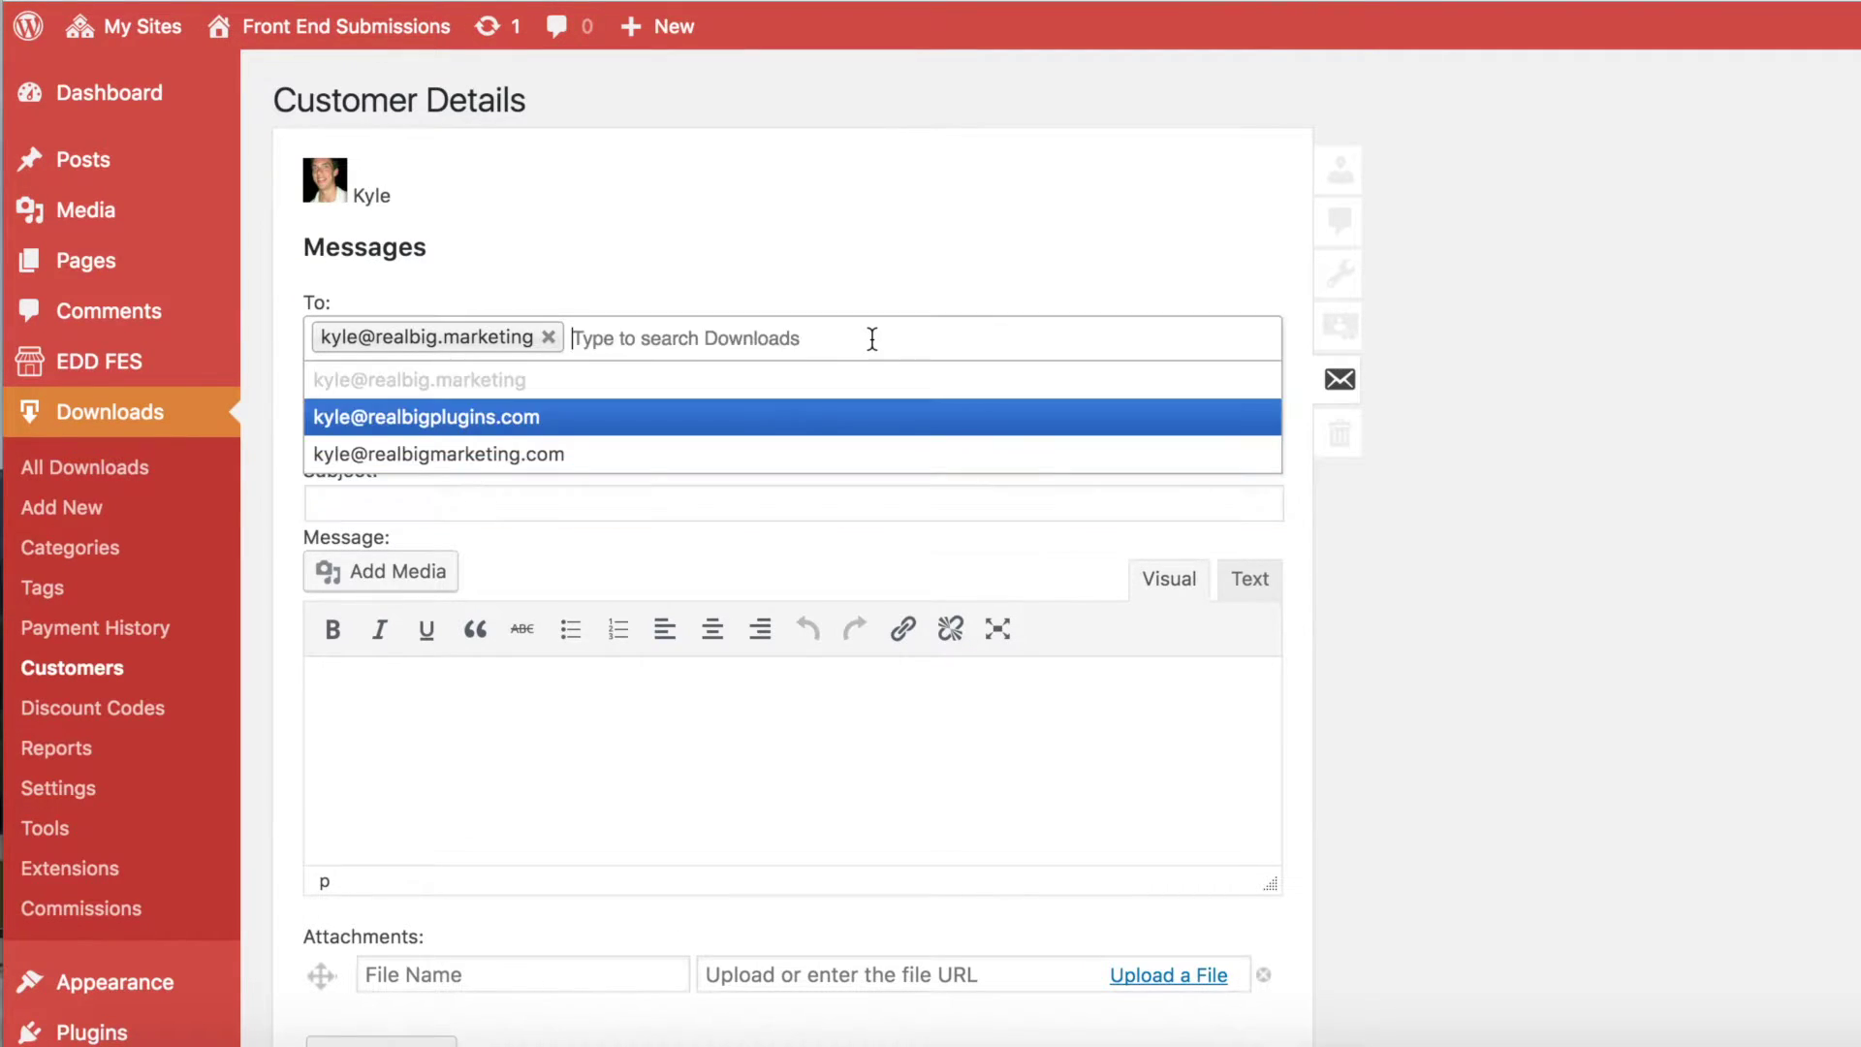
left_click(584, 419)
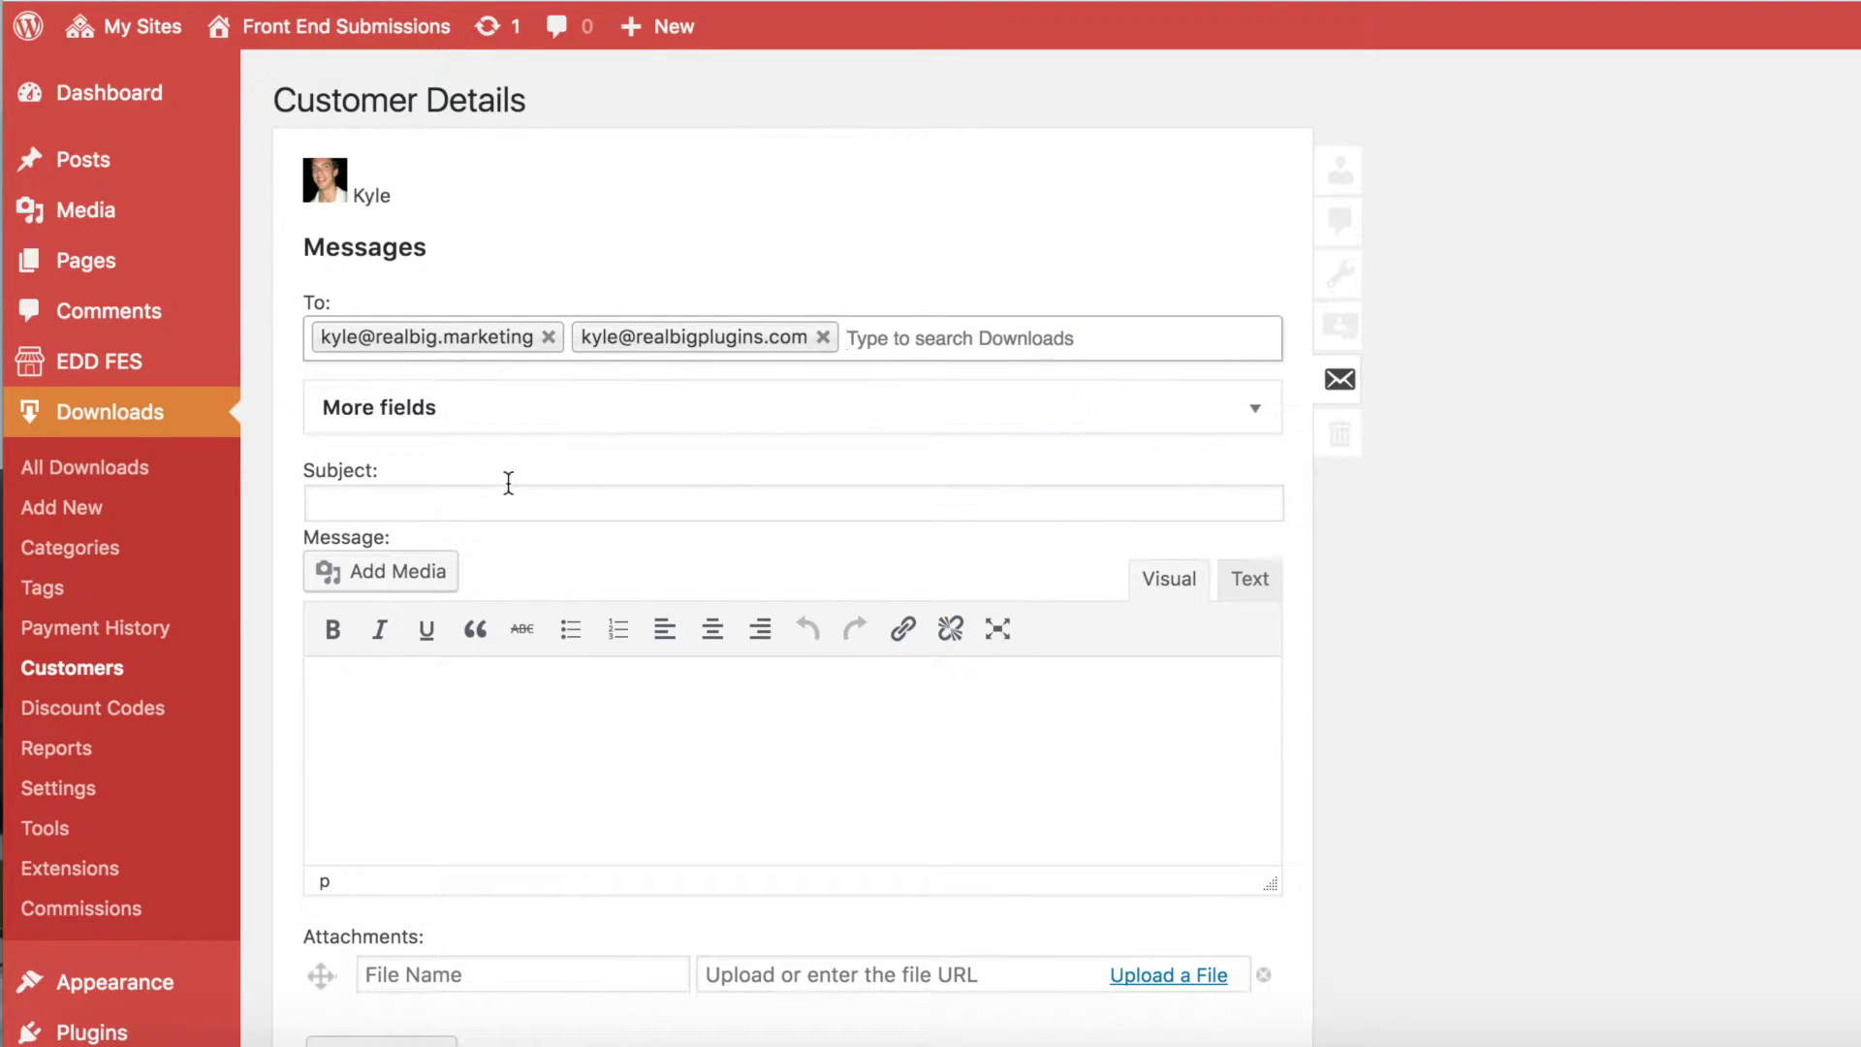
left_click(1261, 414)
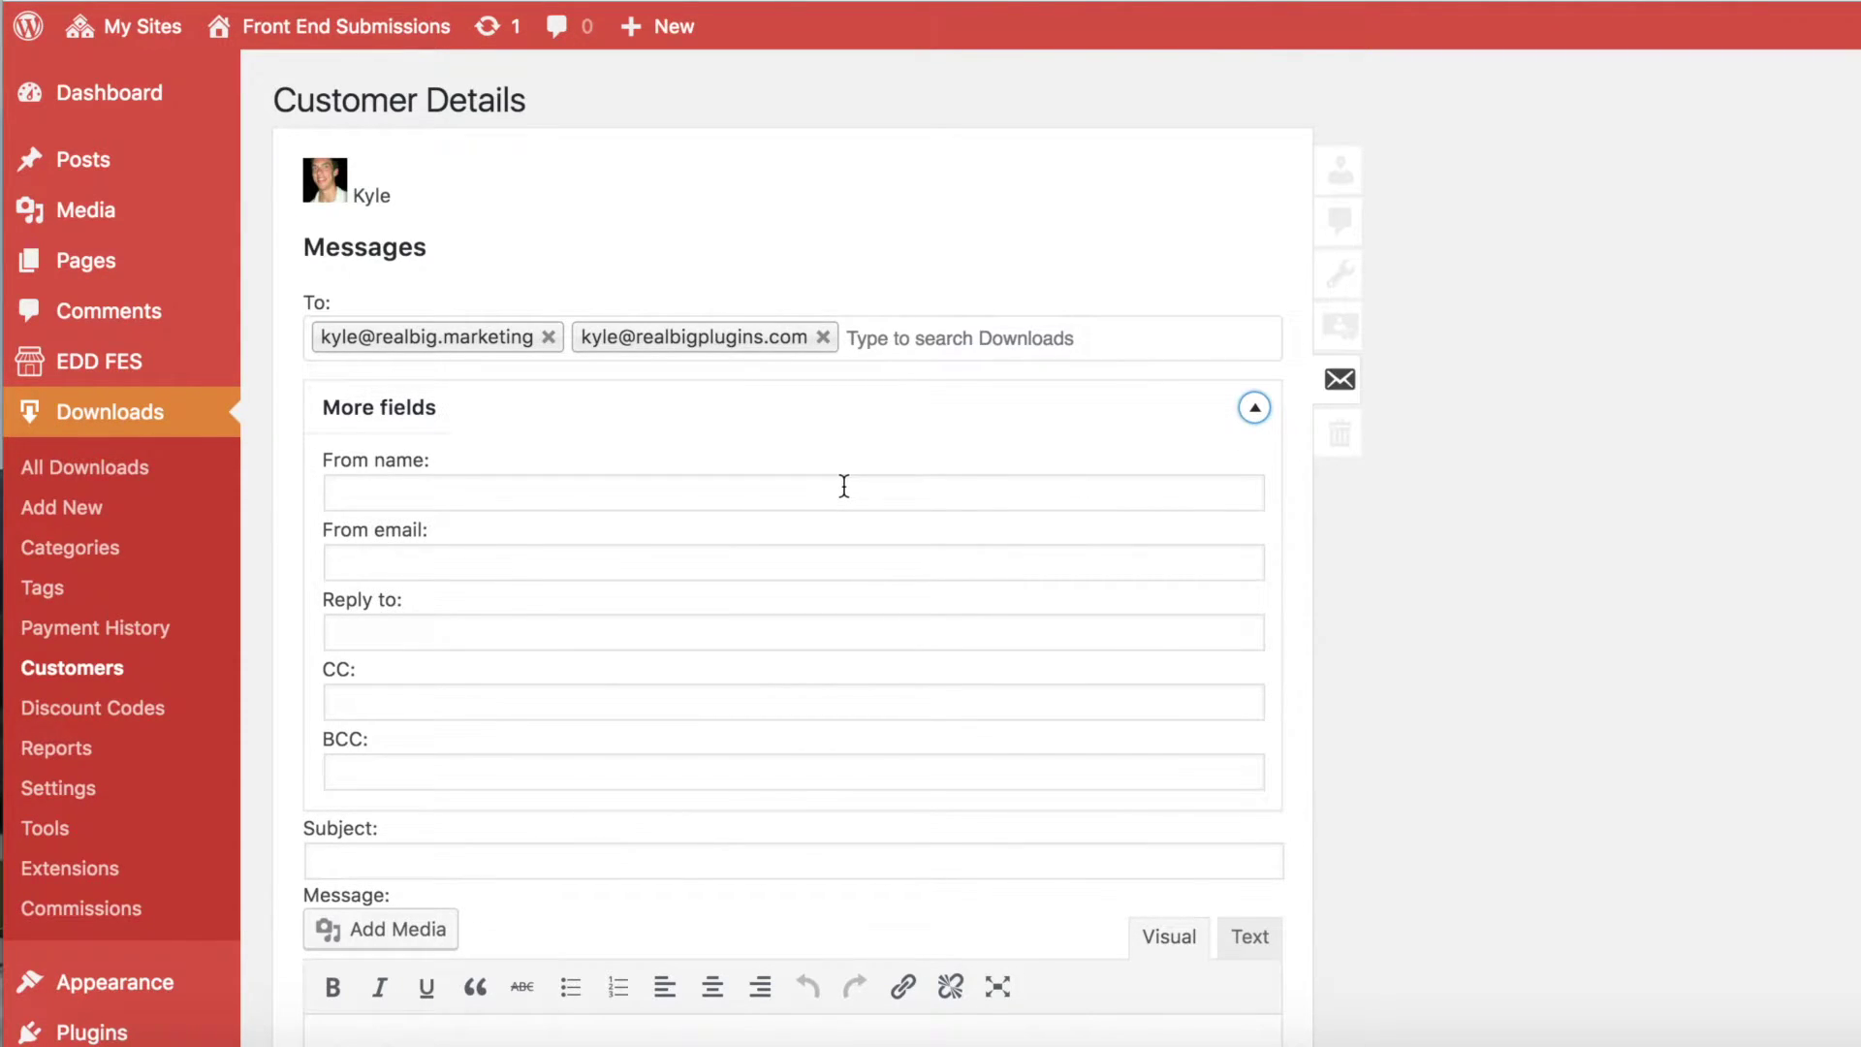
left_click(1254, 408)
Step: Enter subject 'One quick question' and body 'Do you want fries with your order?'
left_click(656, 507)
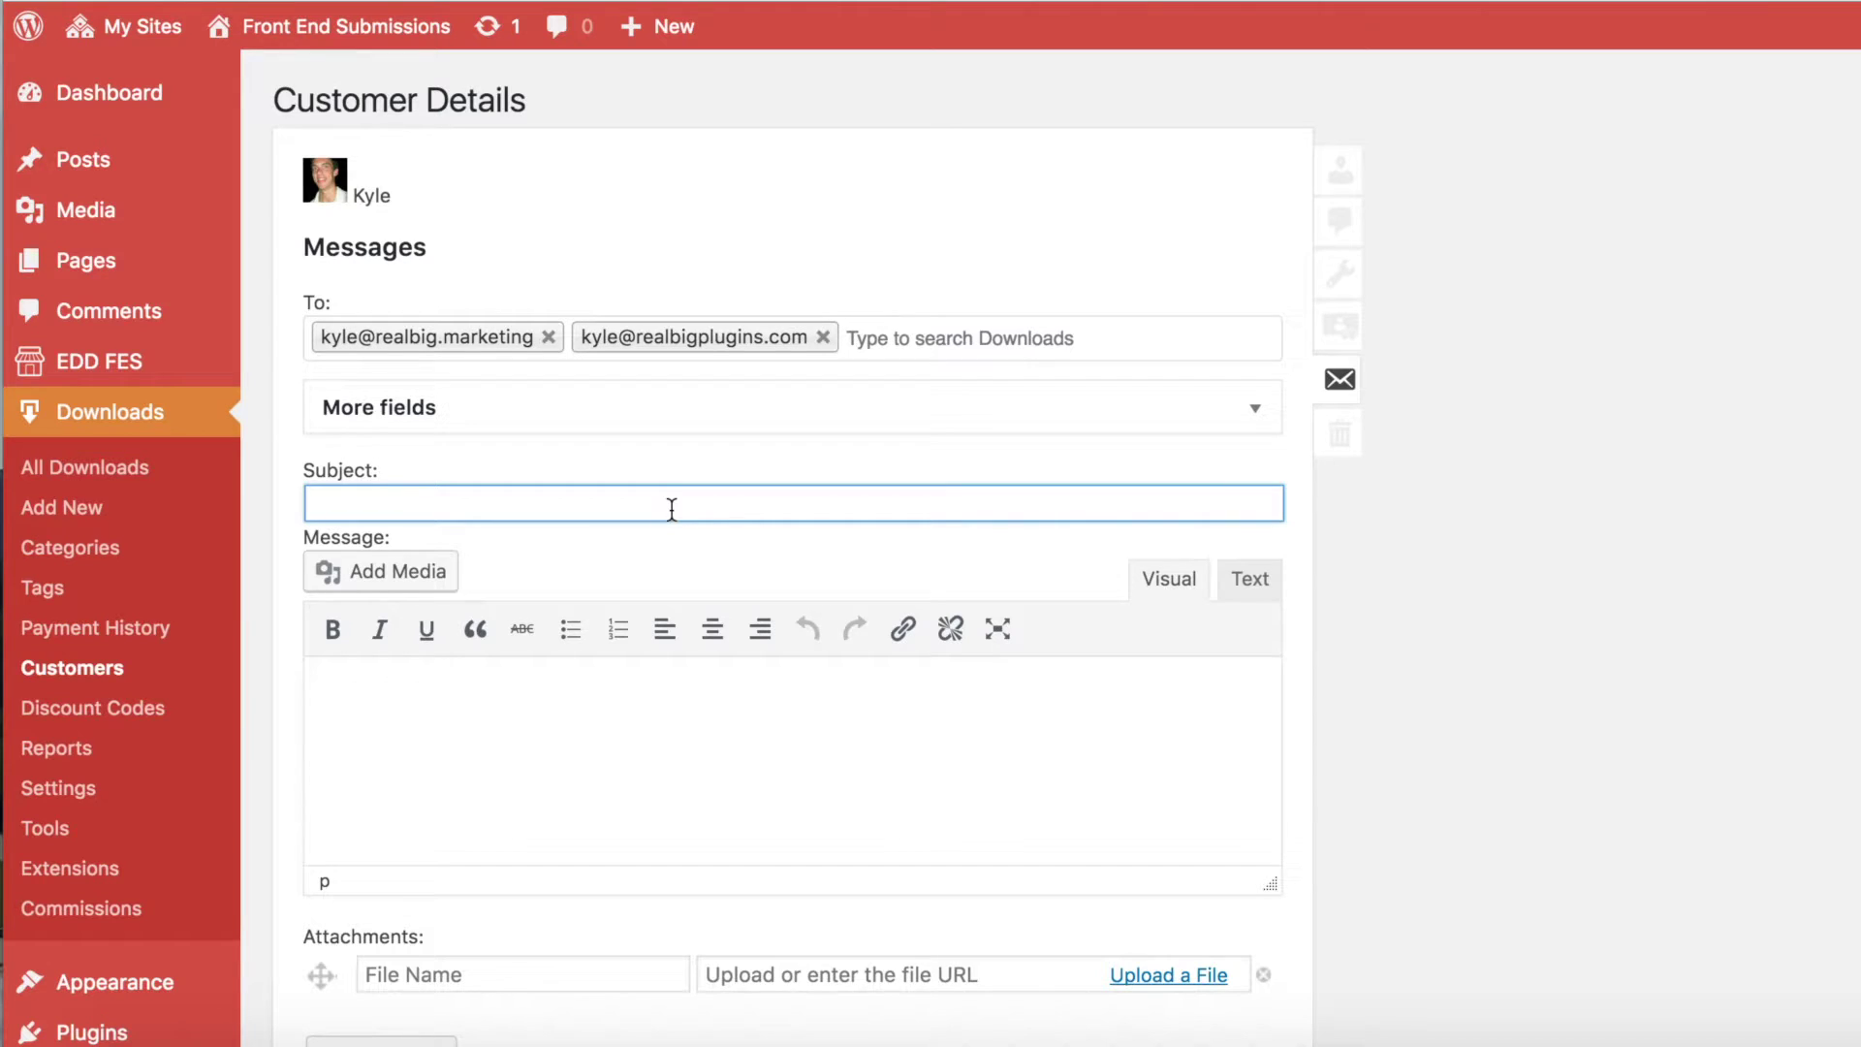
type("One quick question")
left_click(677, 752)
type("Do you want fries with your order?")
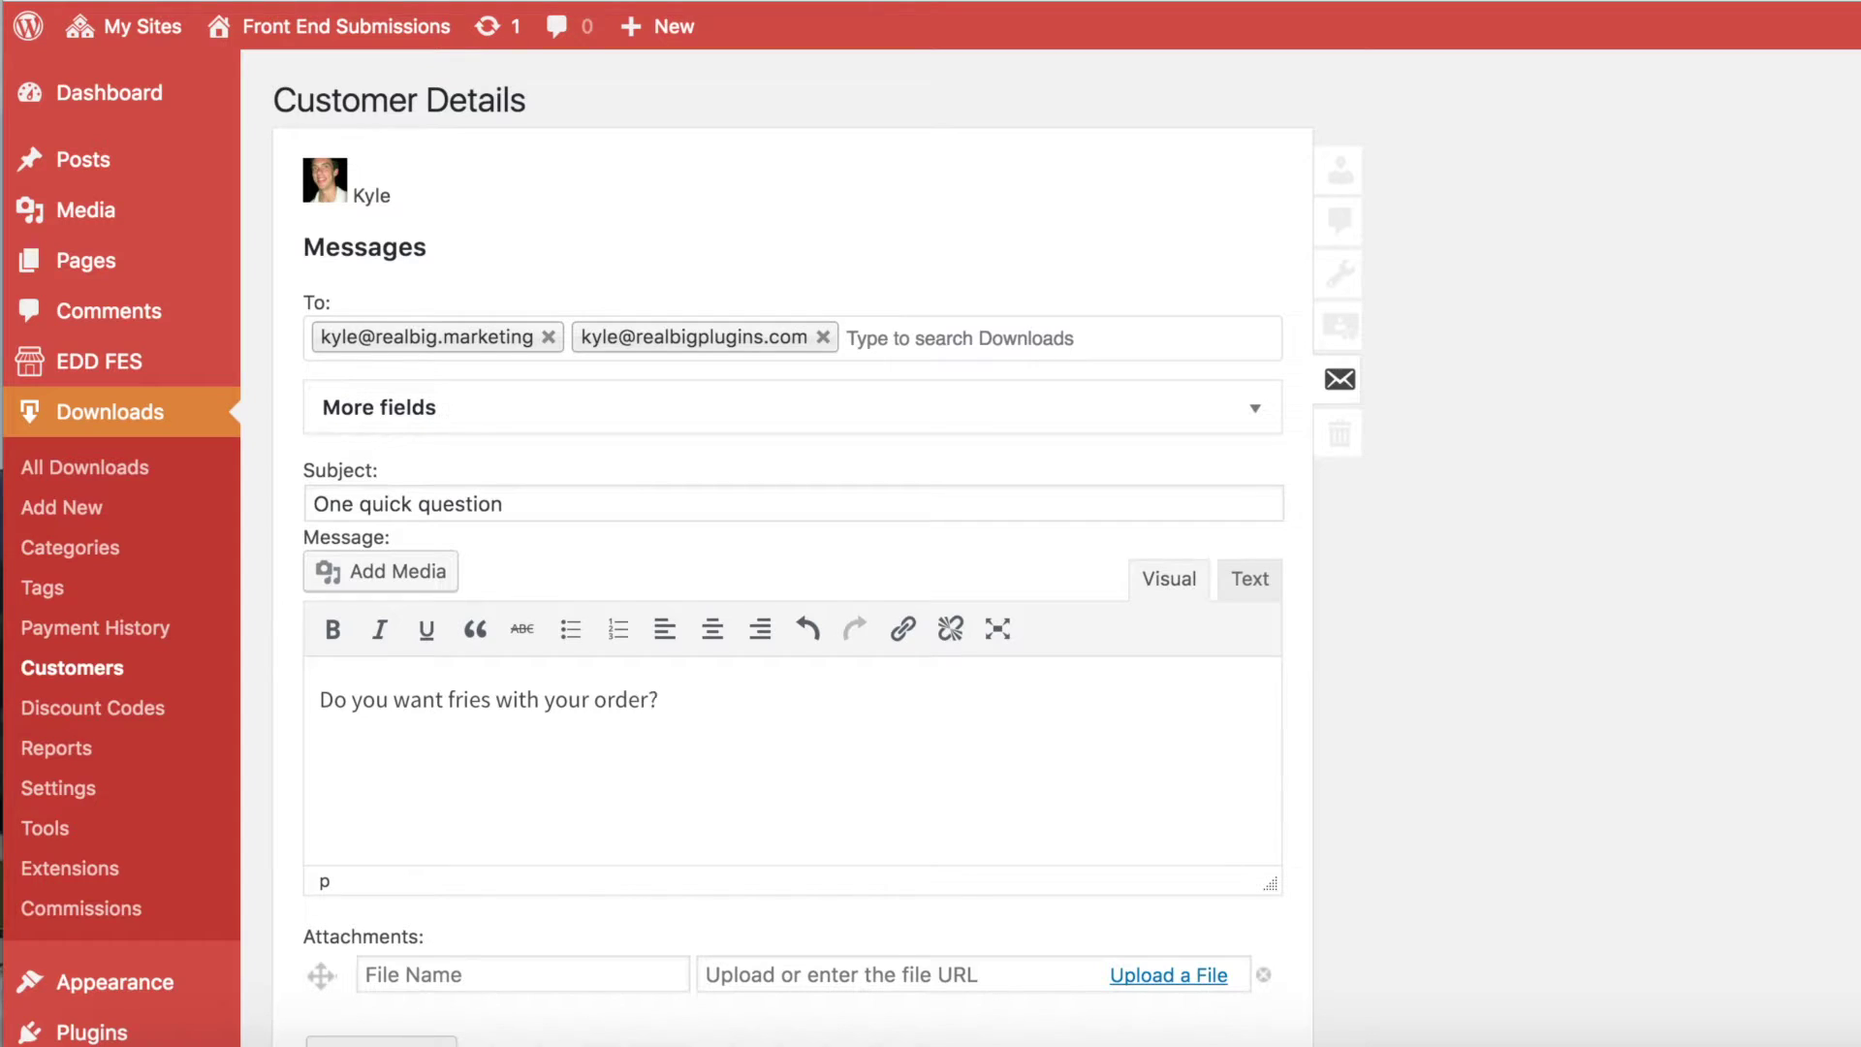
scroll(858, 700, "down", 1)
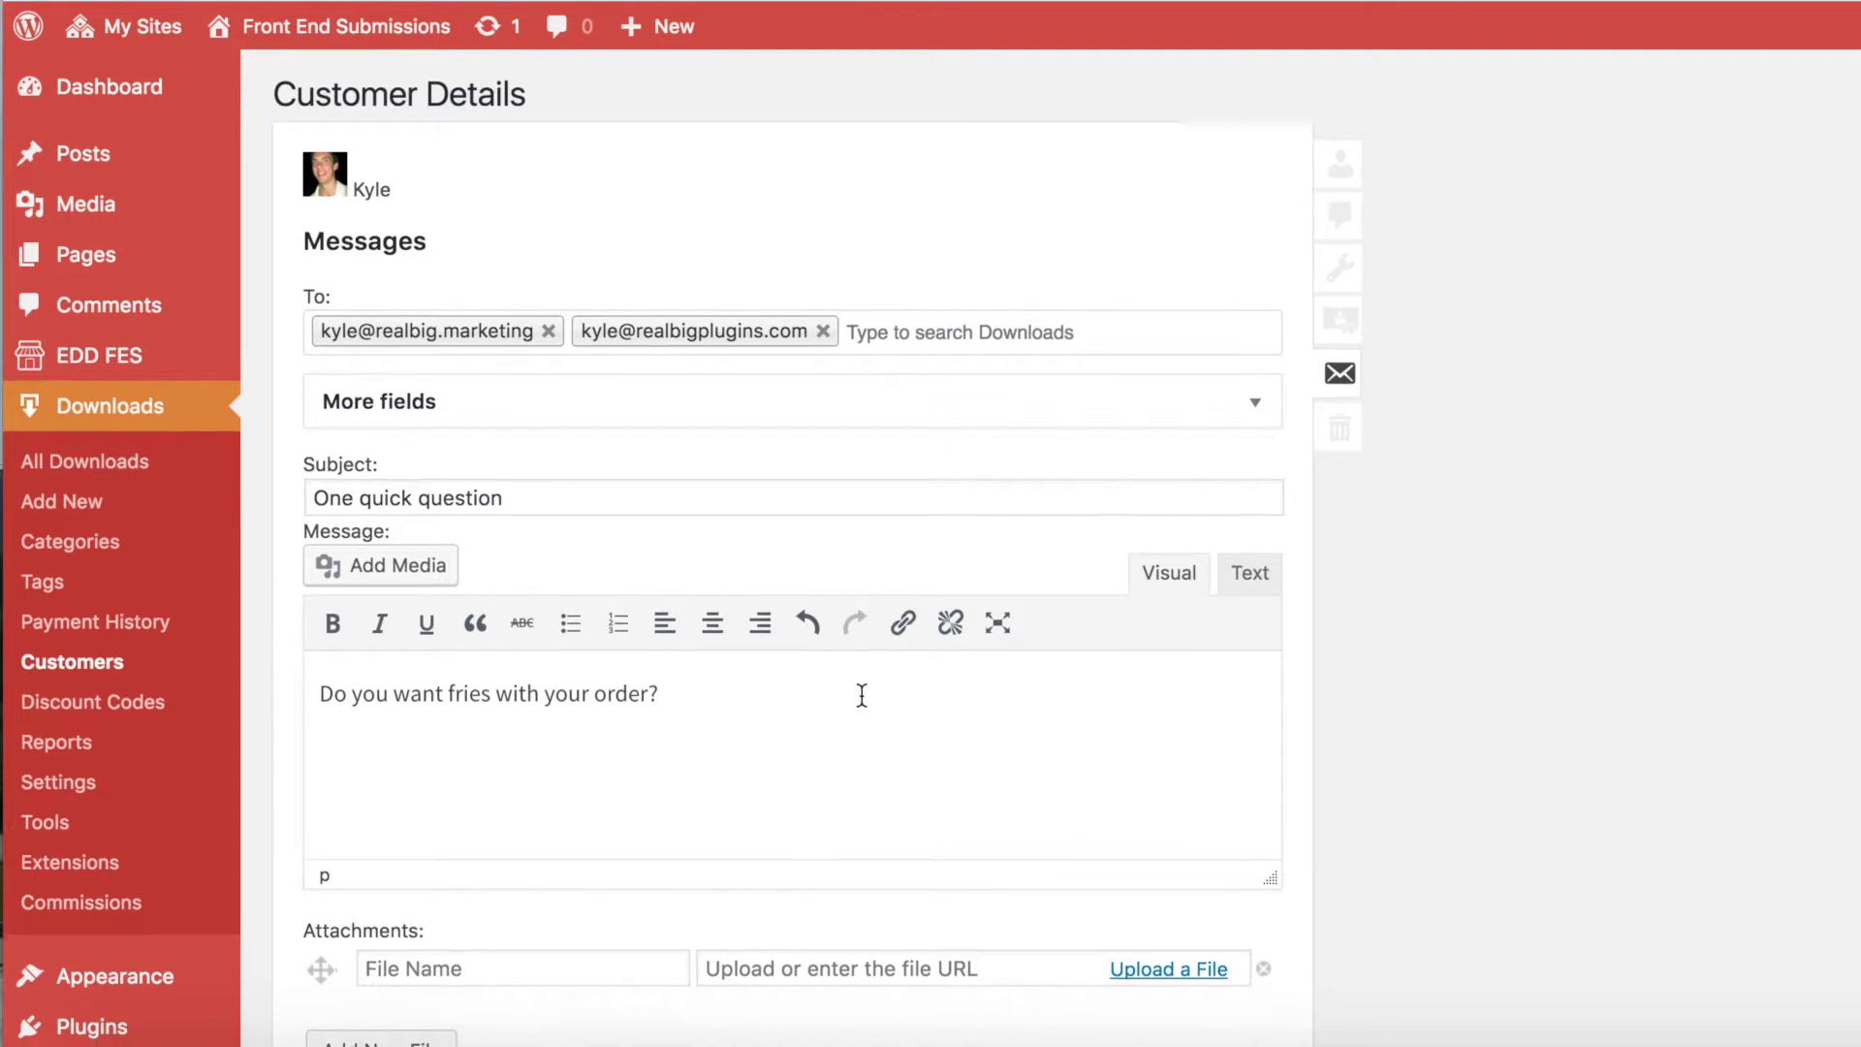
scroll(861, 696, "down", 2)
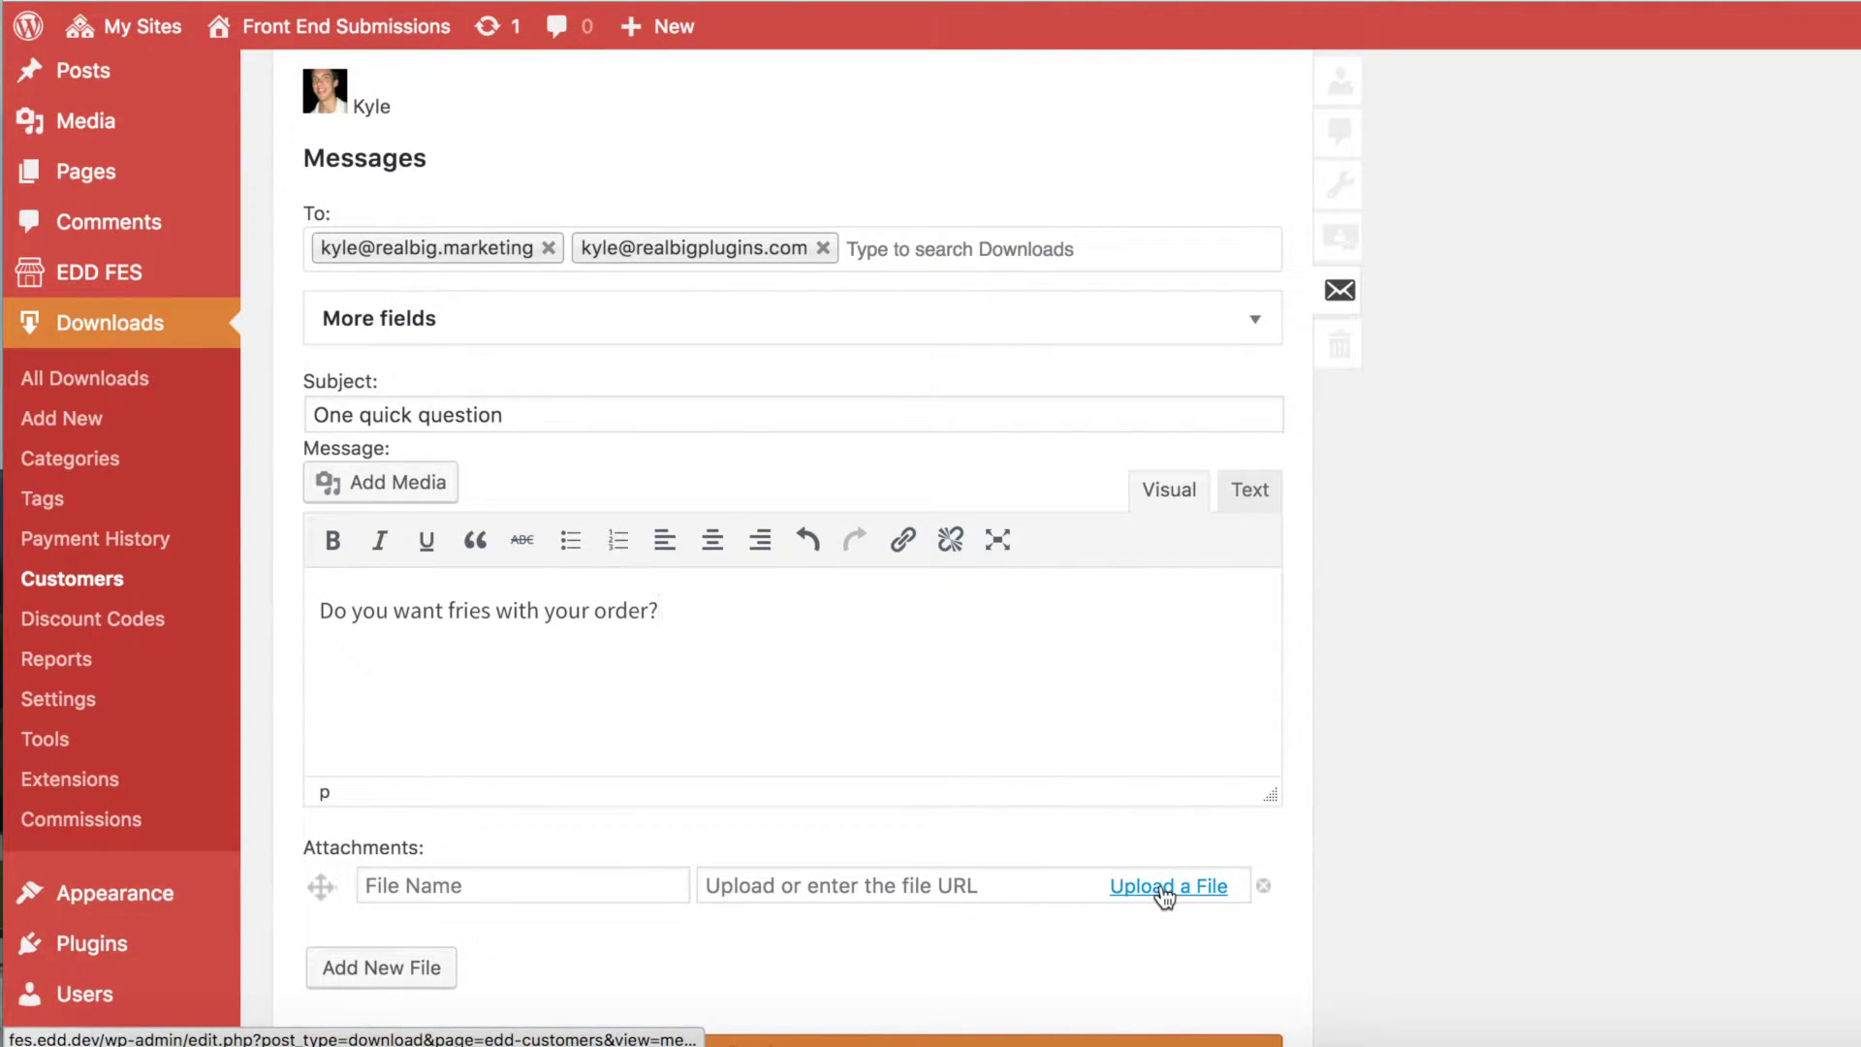
Step: Attach the 2015 WordCamp US speaker photo and the adam-twinsies image from the media library
left_click(1161, 888)
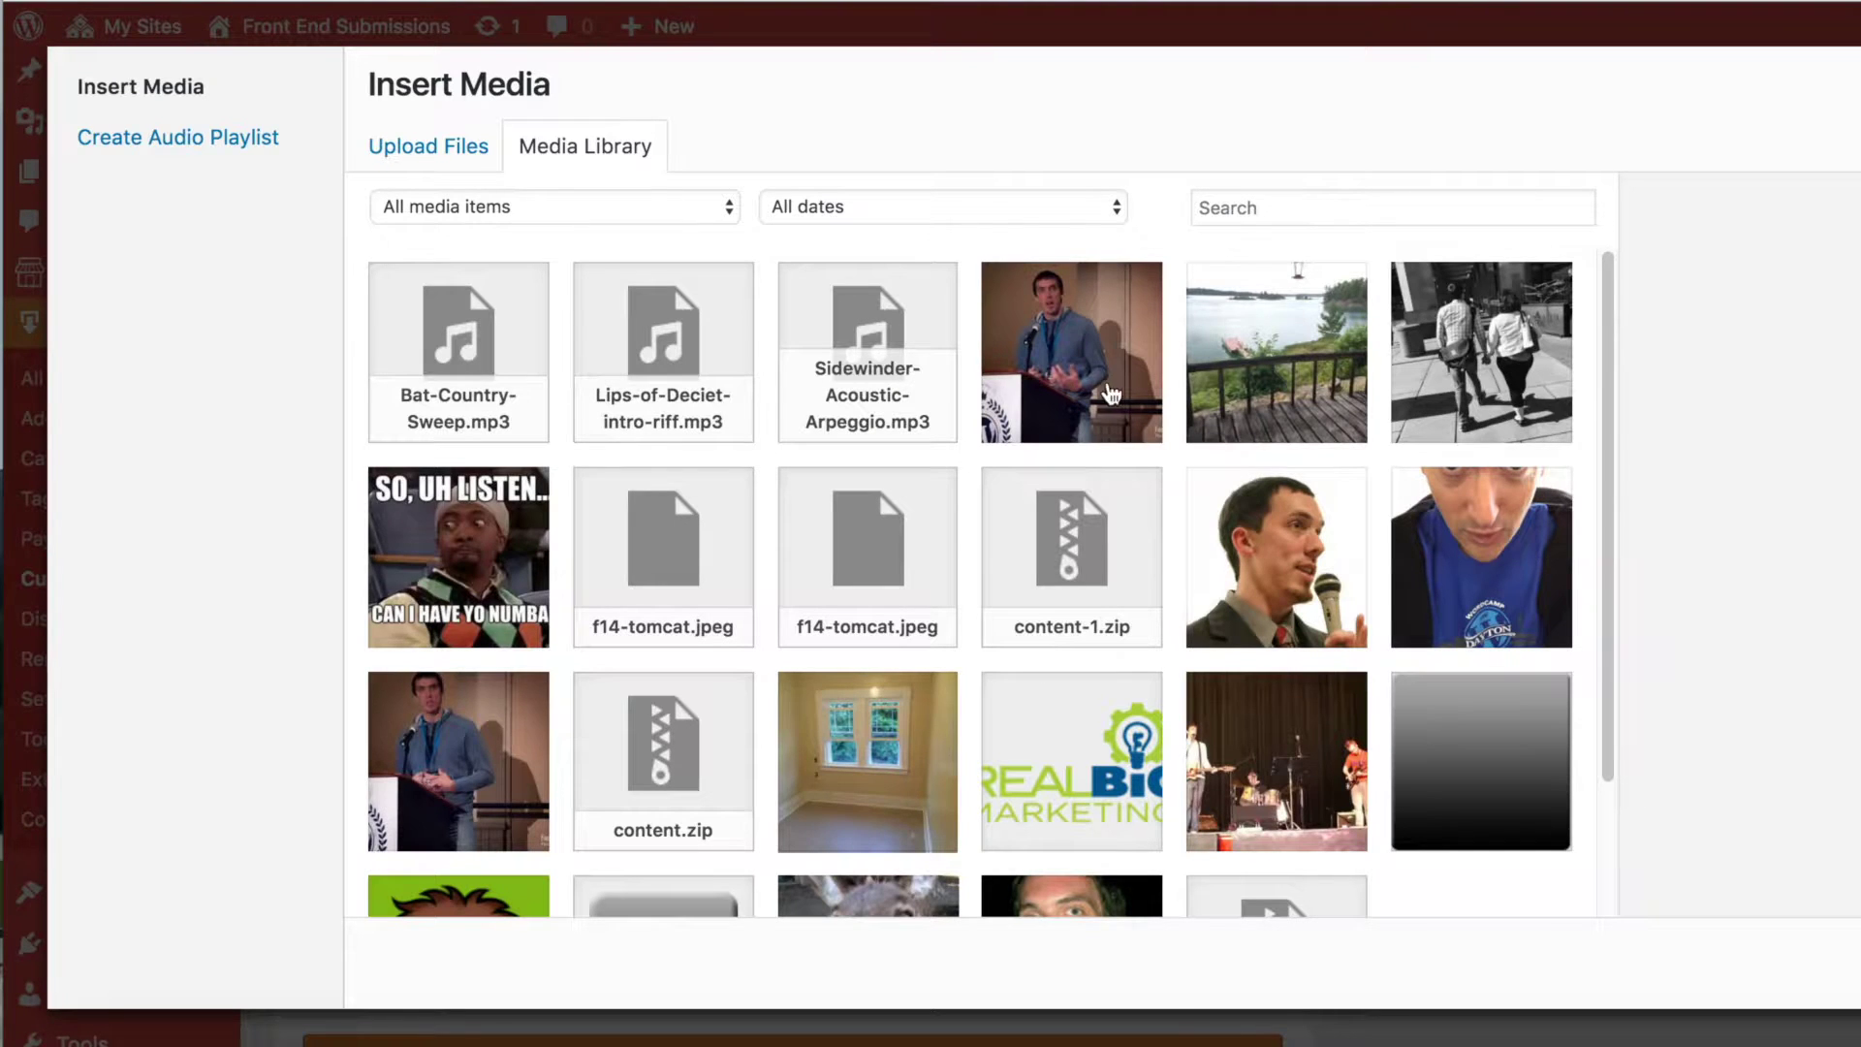
left_click(1105, 393)
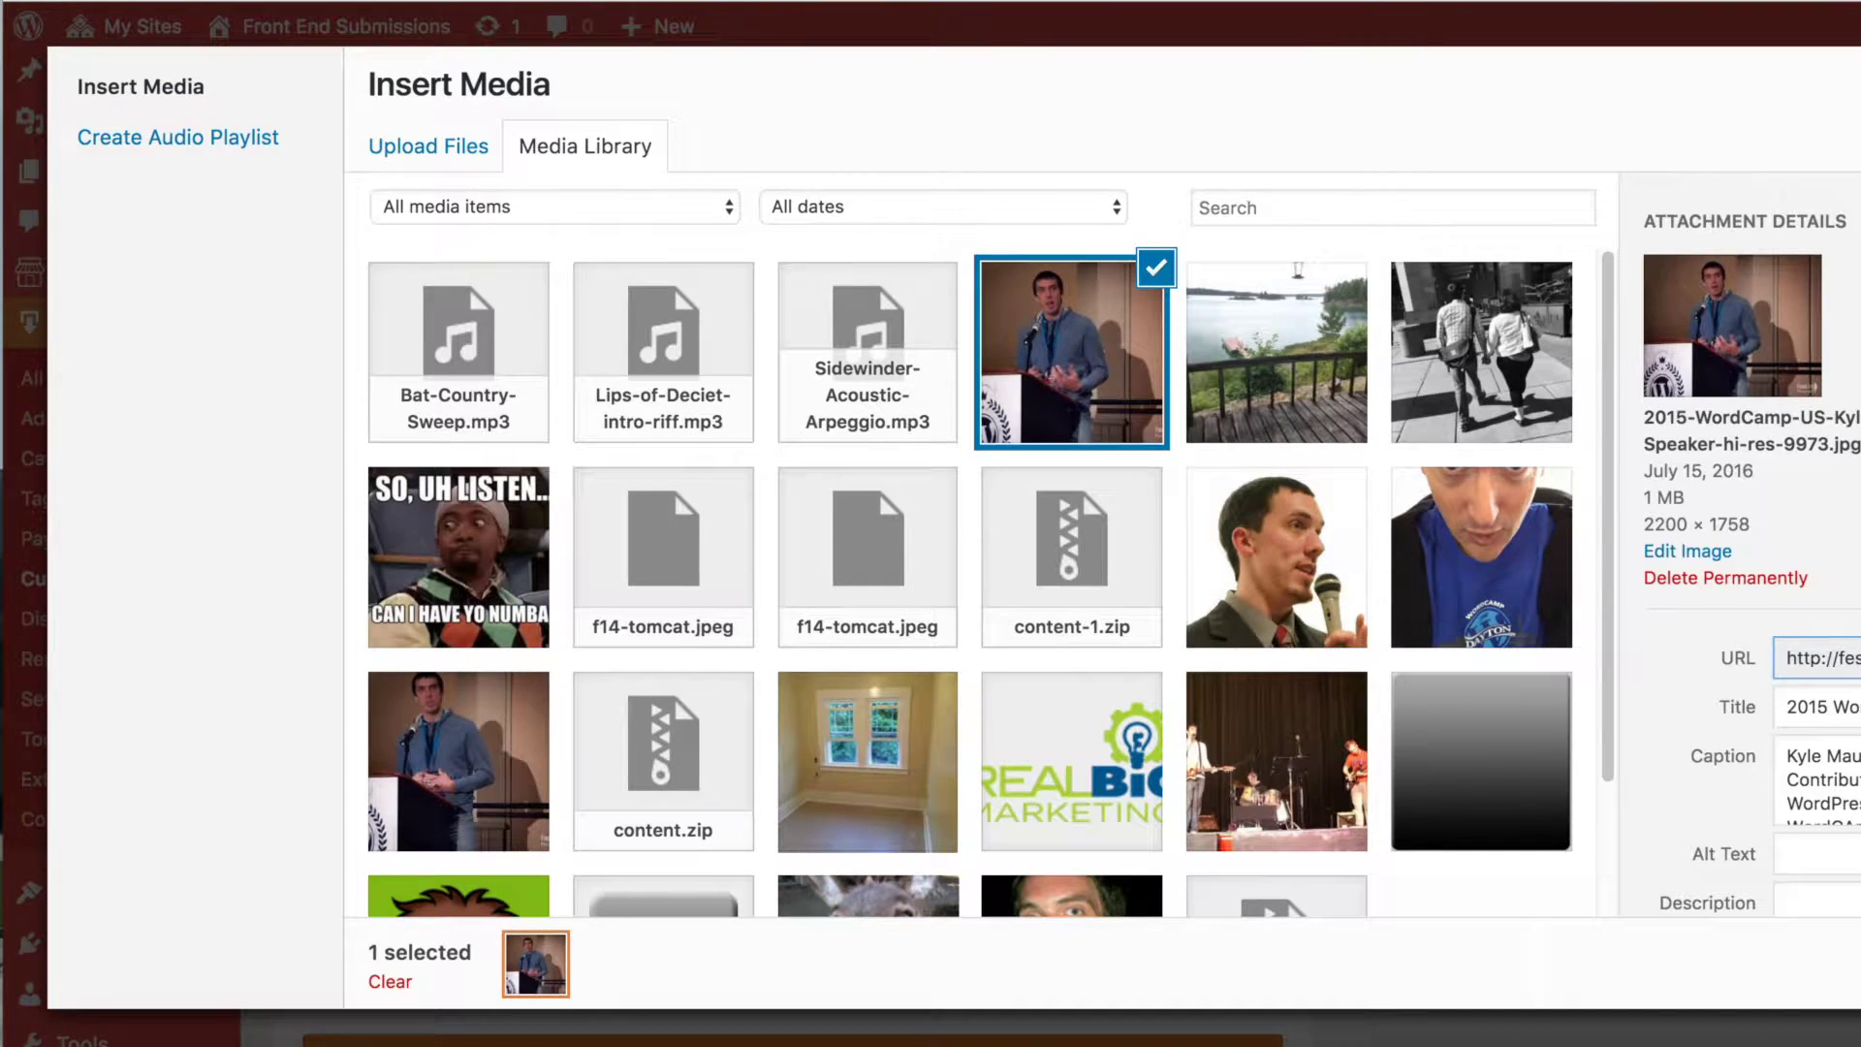
left_click(1822, 974)
left_click(386, 977)
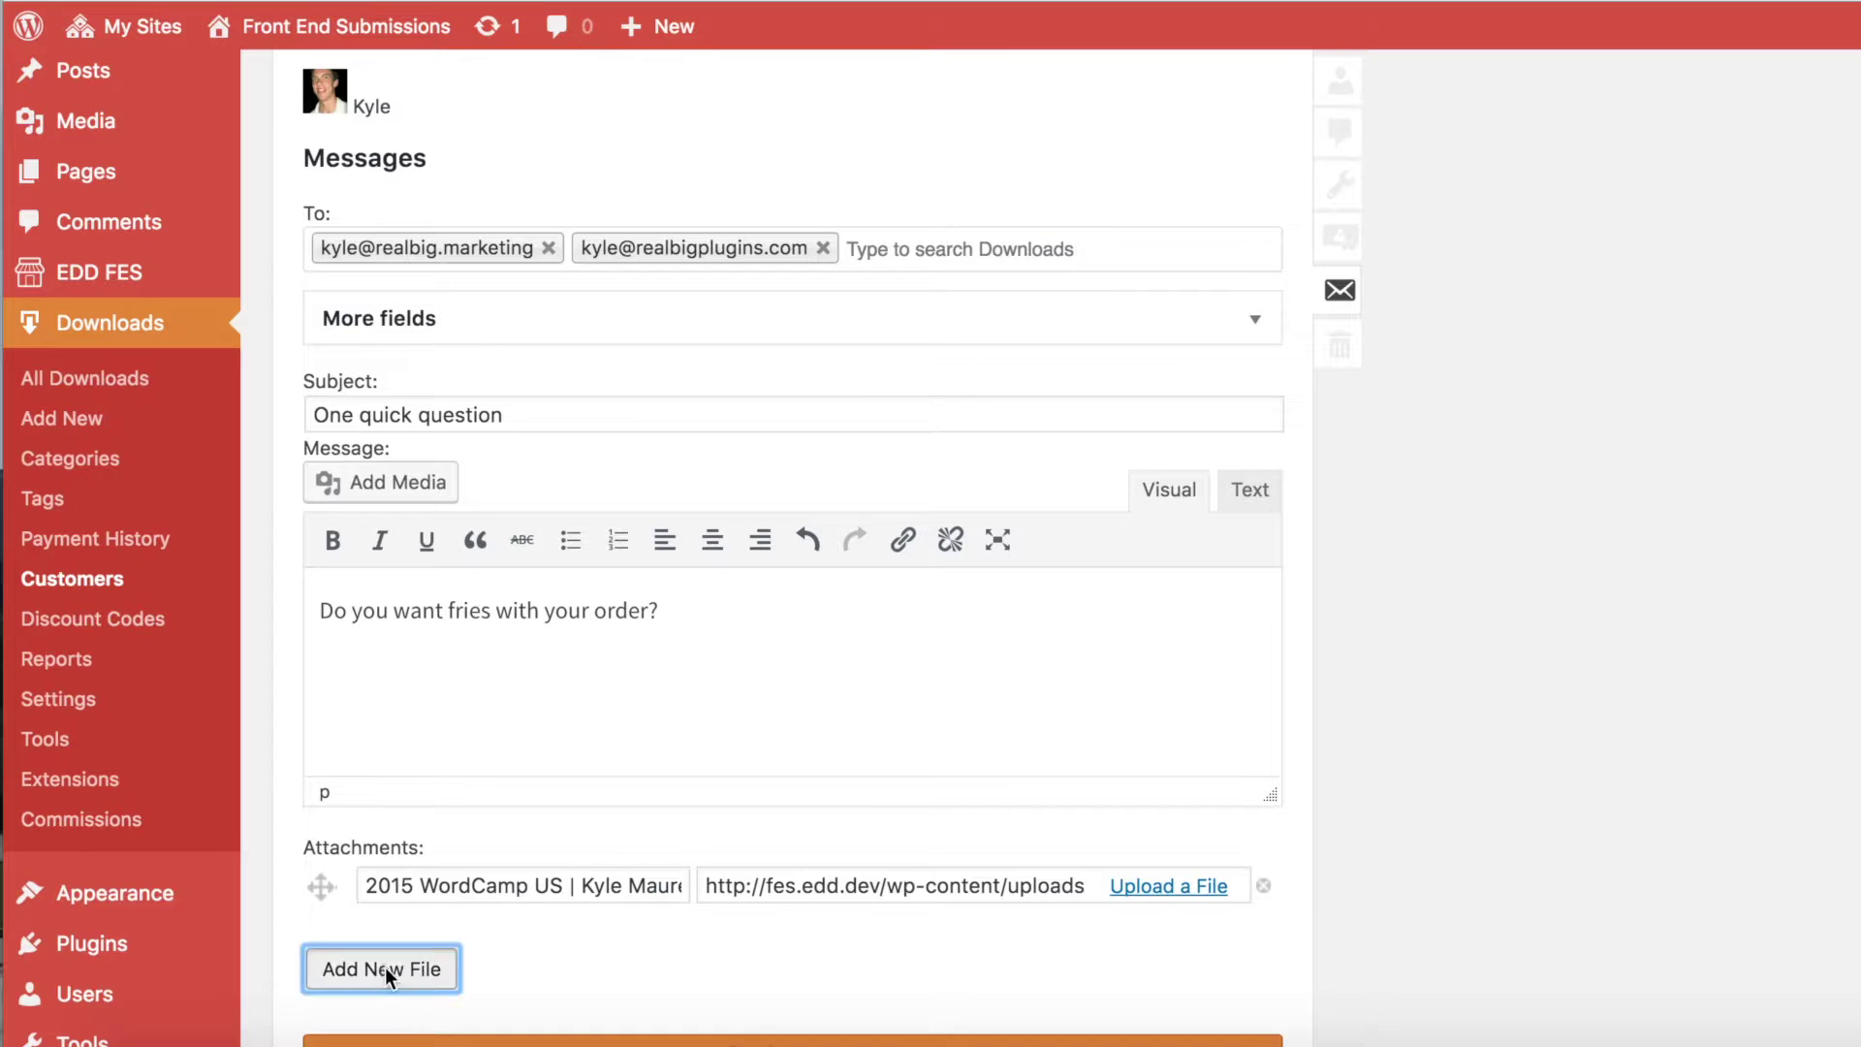
left_click(1177, 950)
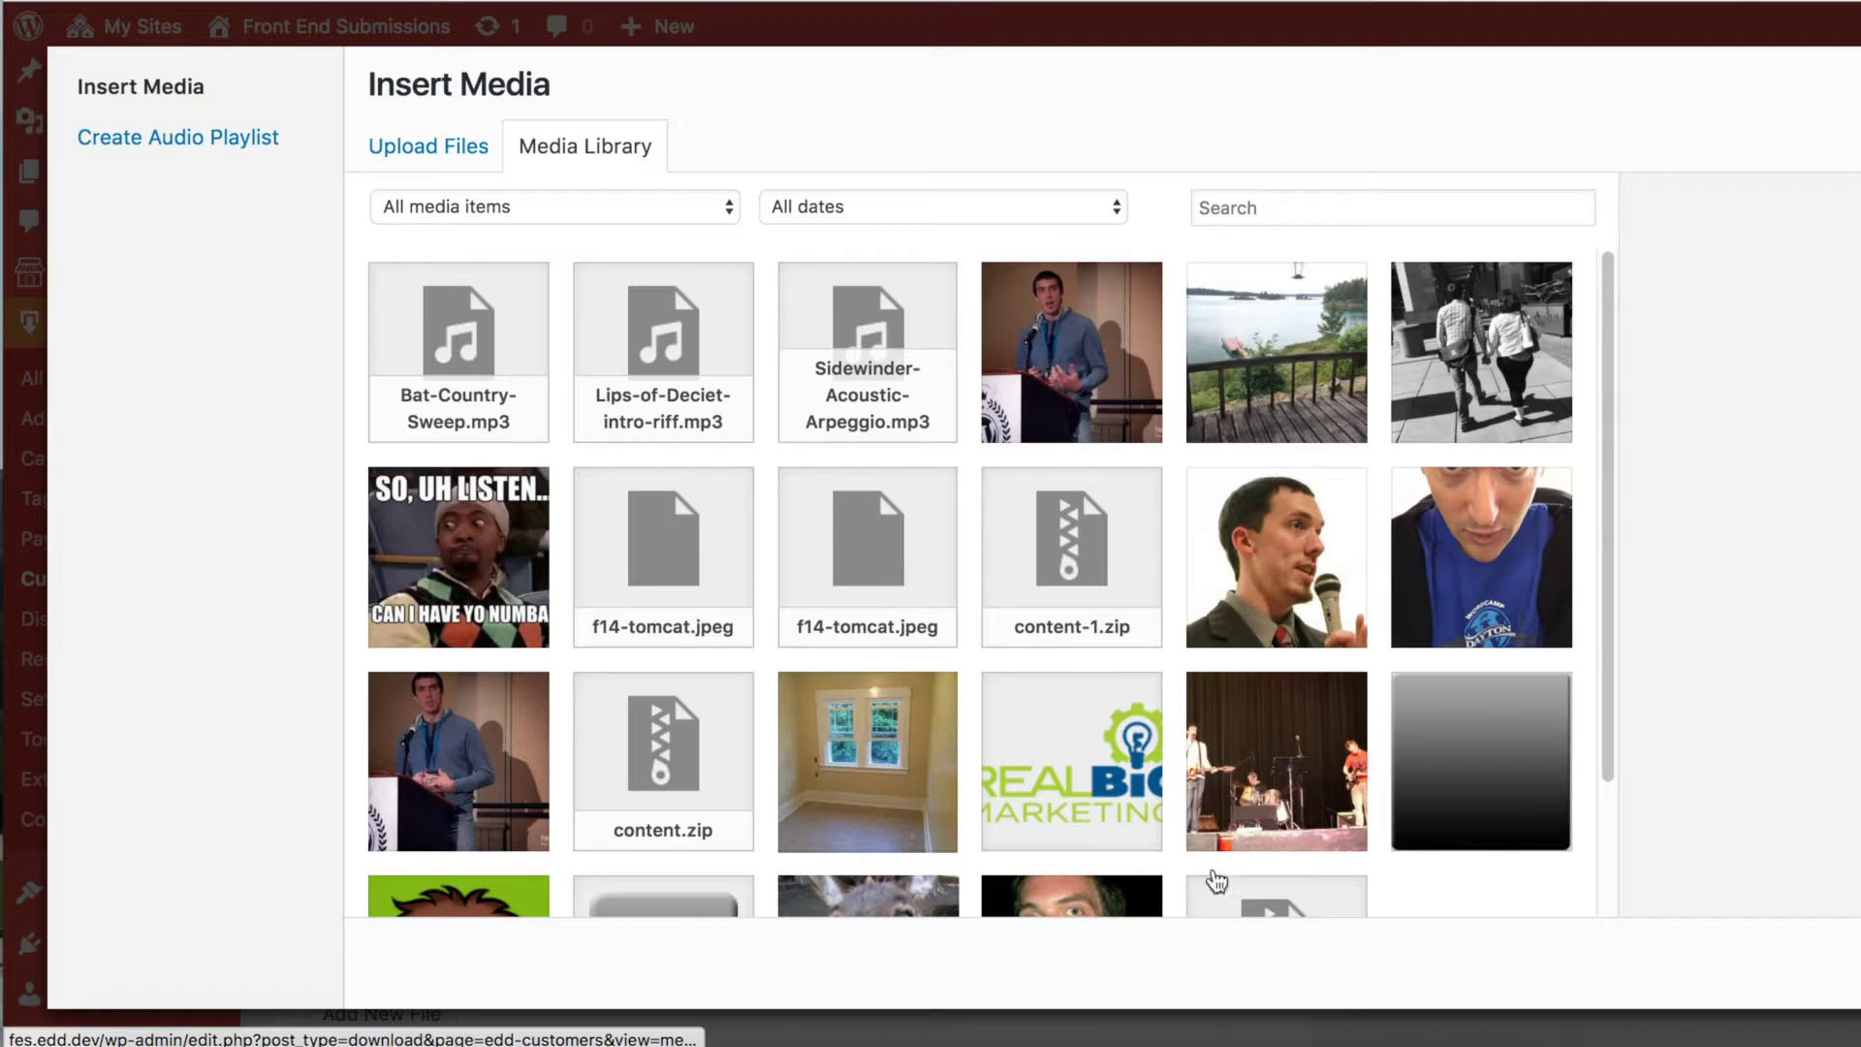
left_click(1530, 579)
left_click(1823, 975)
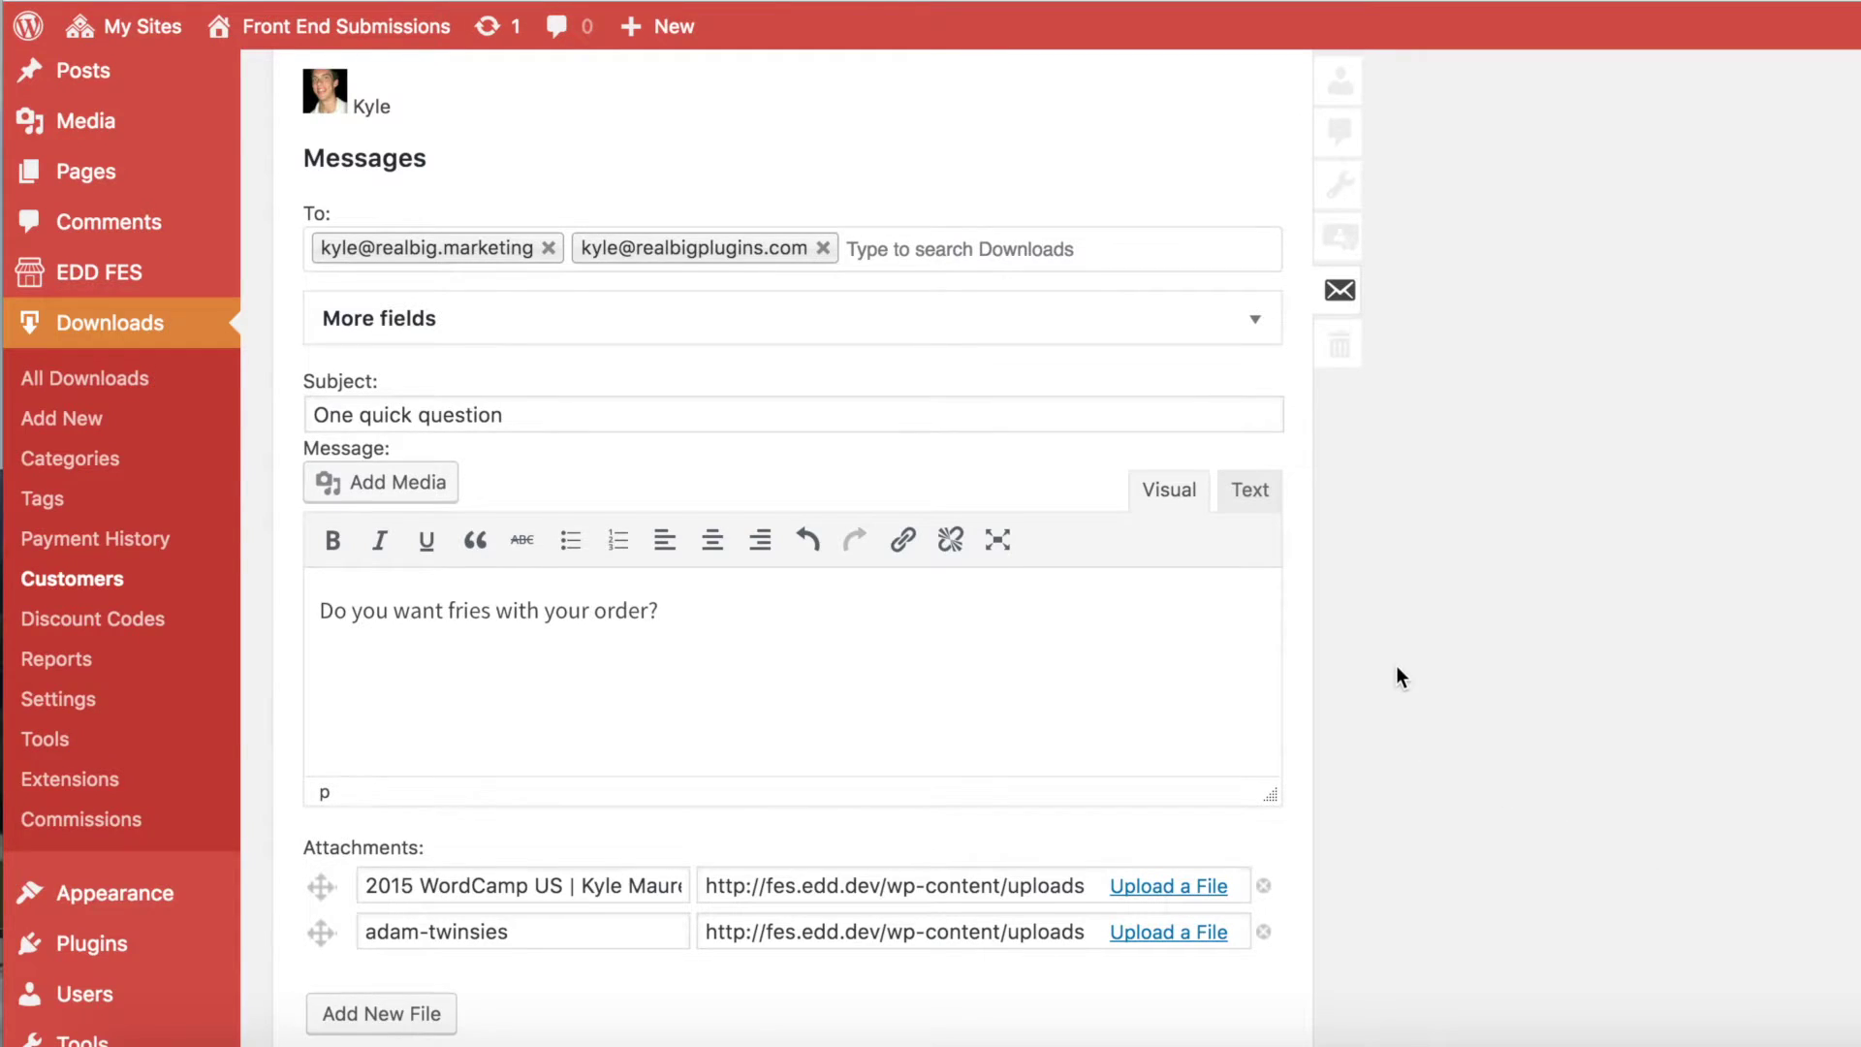
scroll(1397, 672, "down", 3)
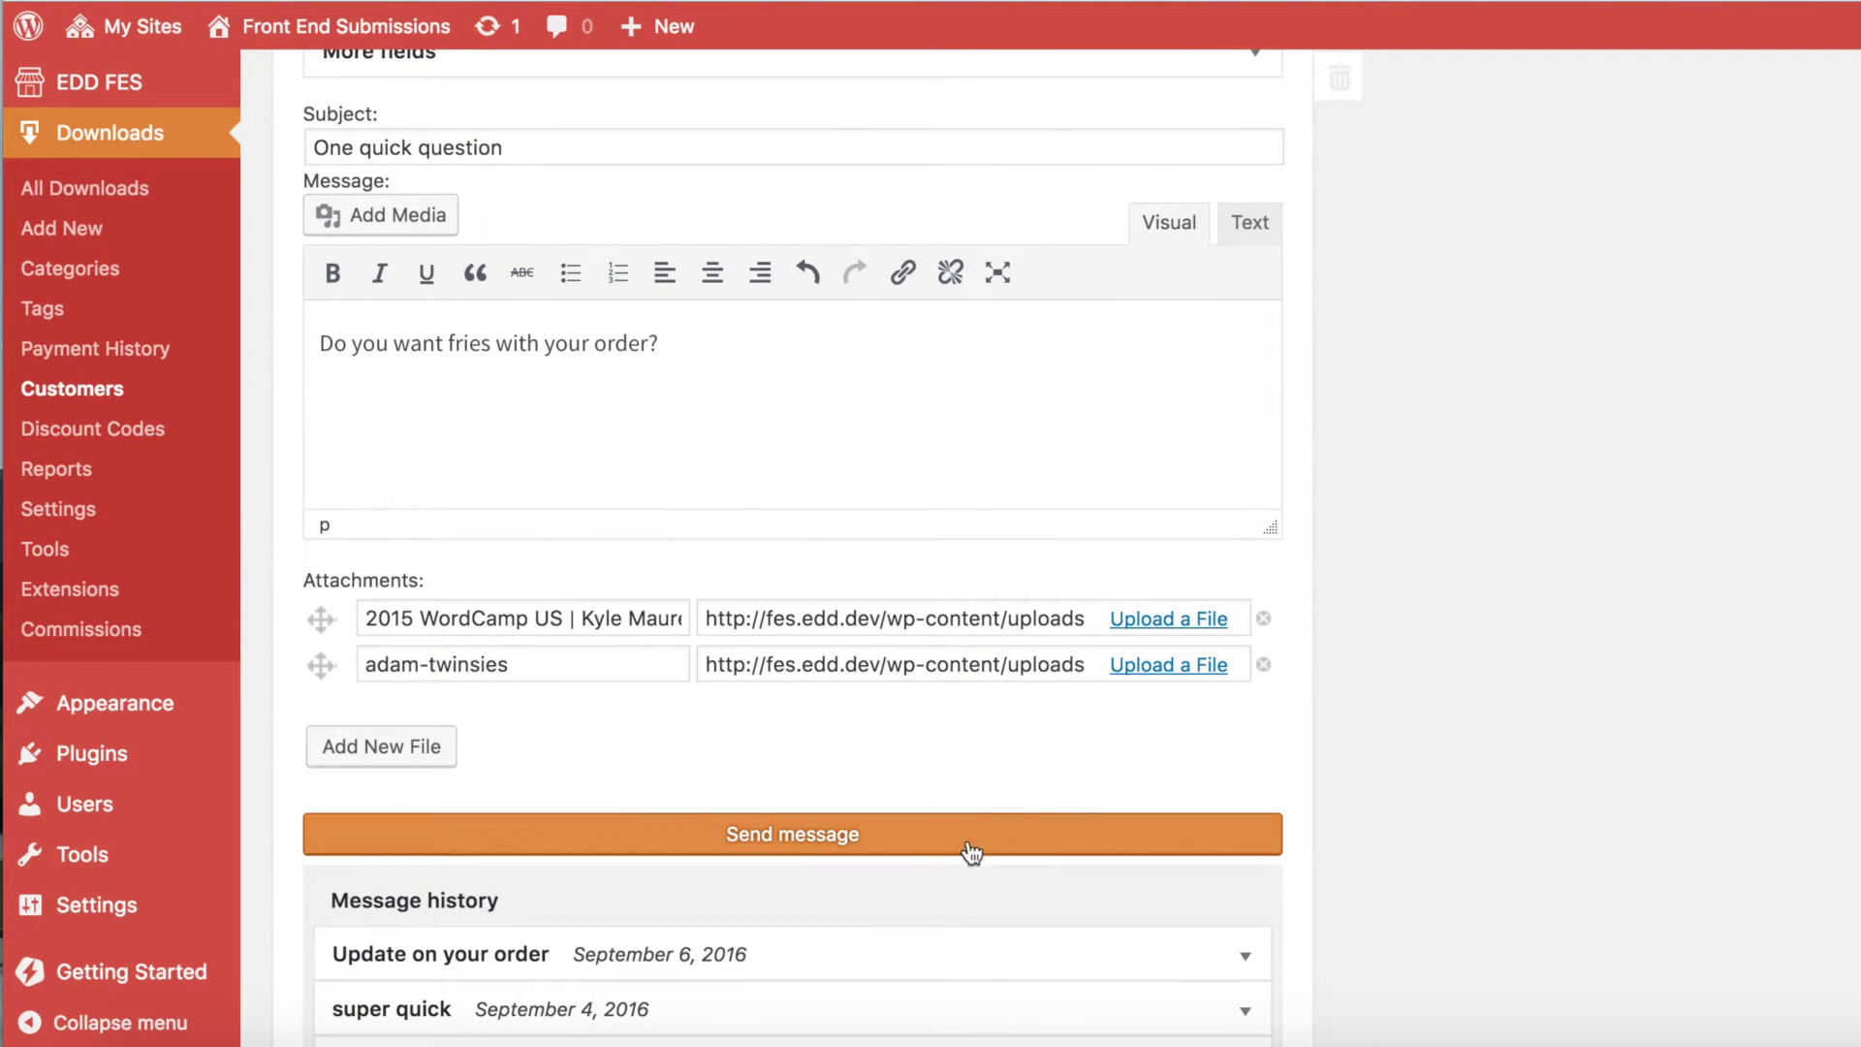
Step: Send the message, expand 'One quick question' in Message history, then open Reports > Logs
left_click(881, 843)
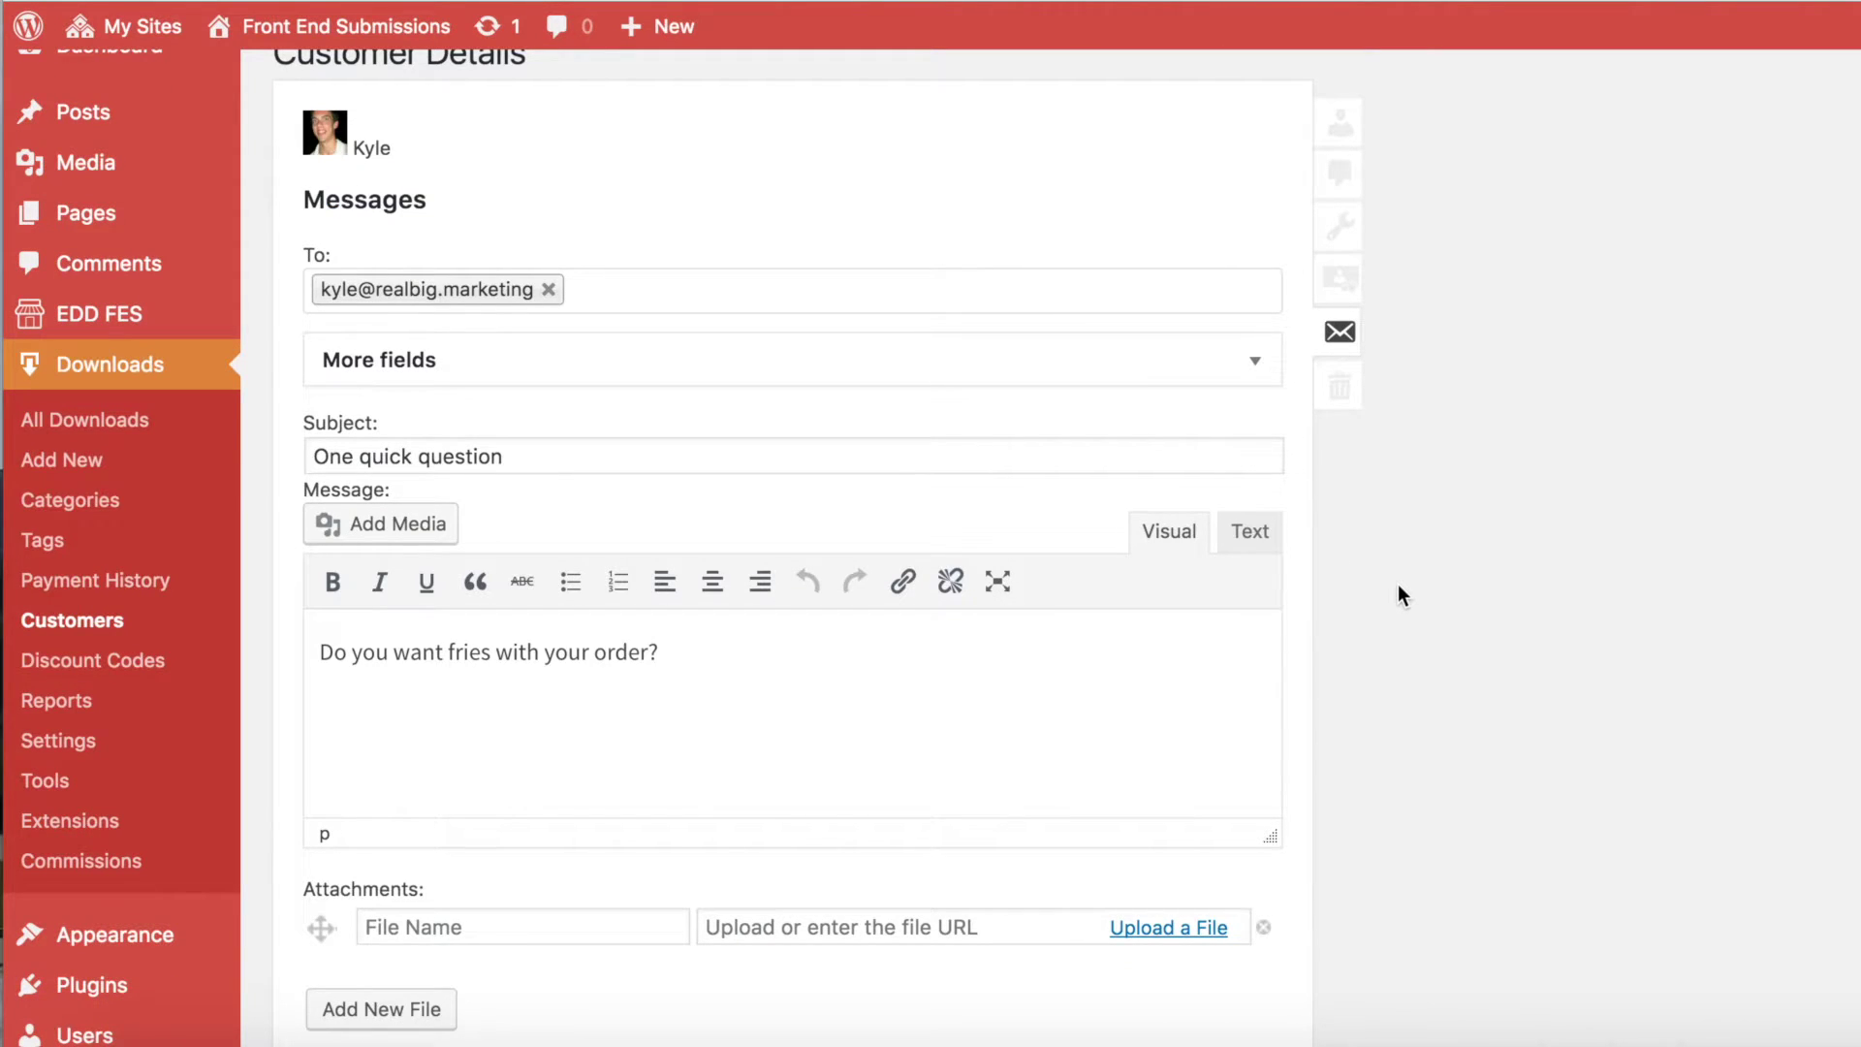
scroll(1396, 584, "down", 5)
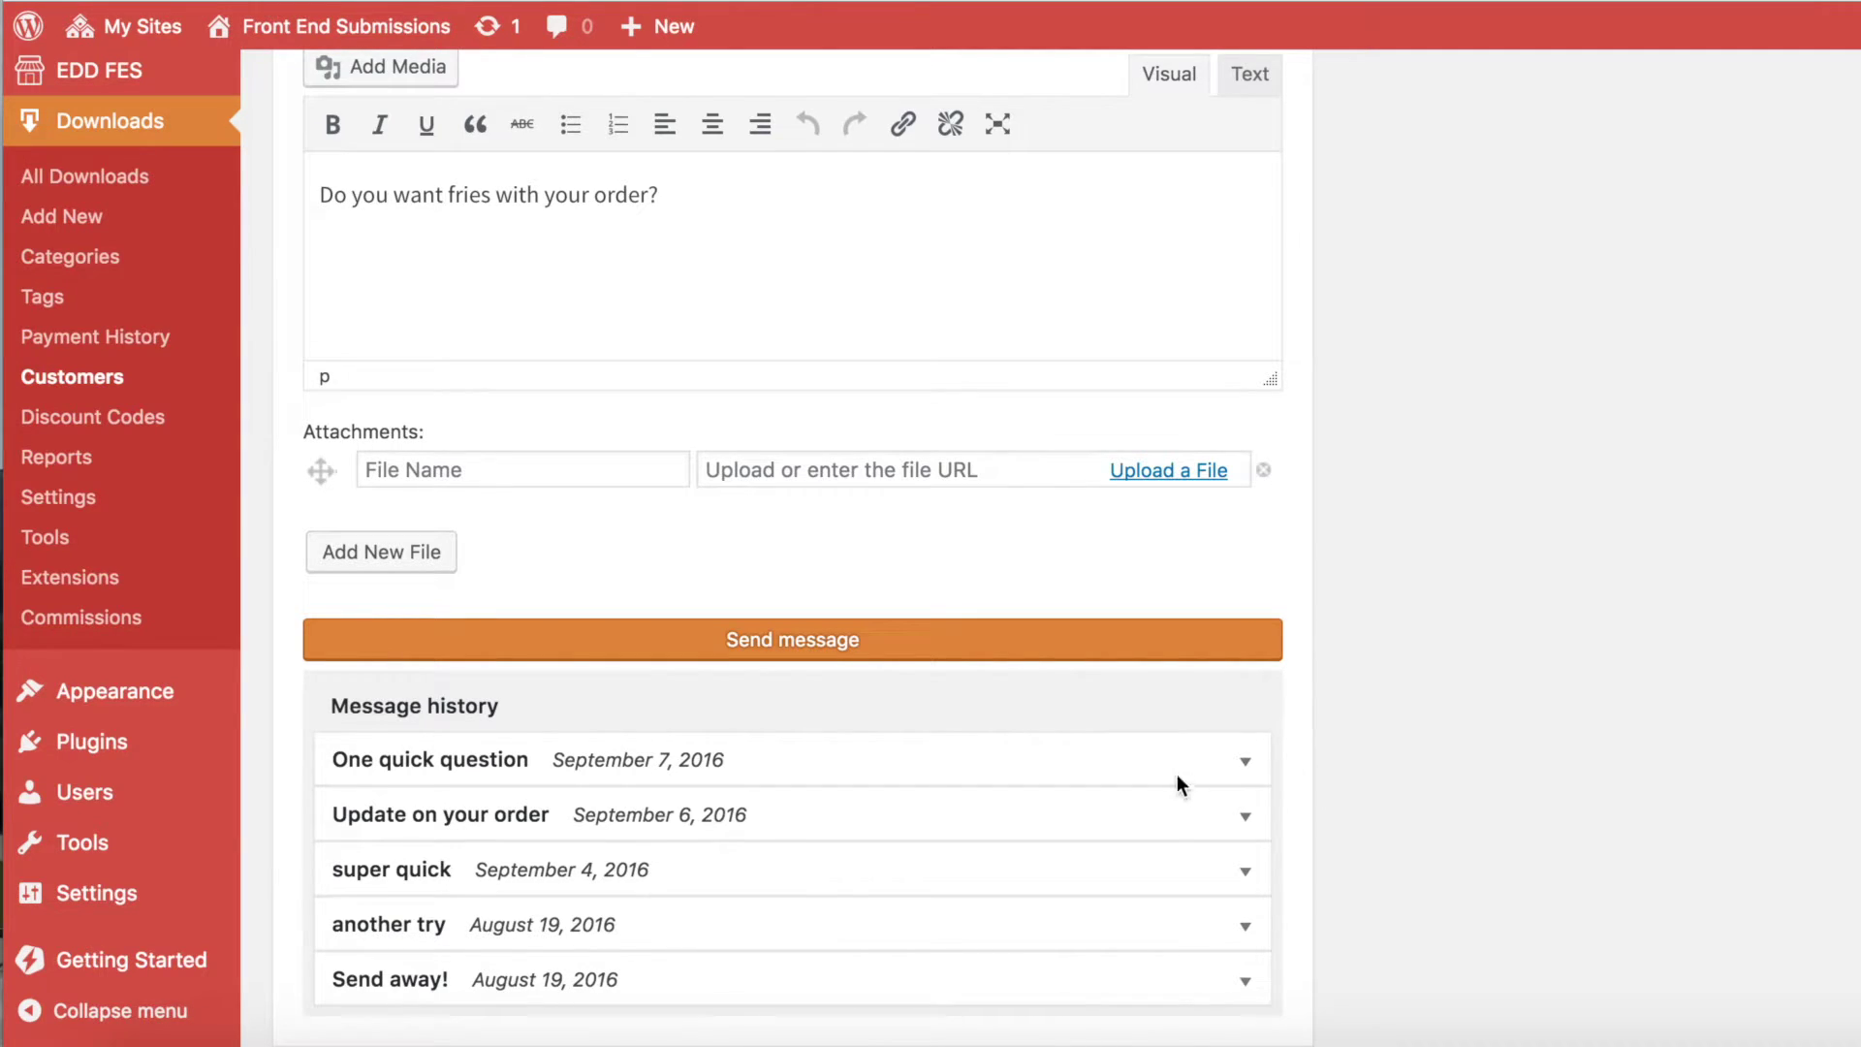
left_click(1246, 764)
scroll(1247, 775, "down", 4)
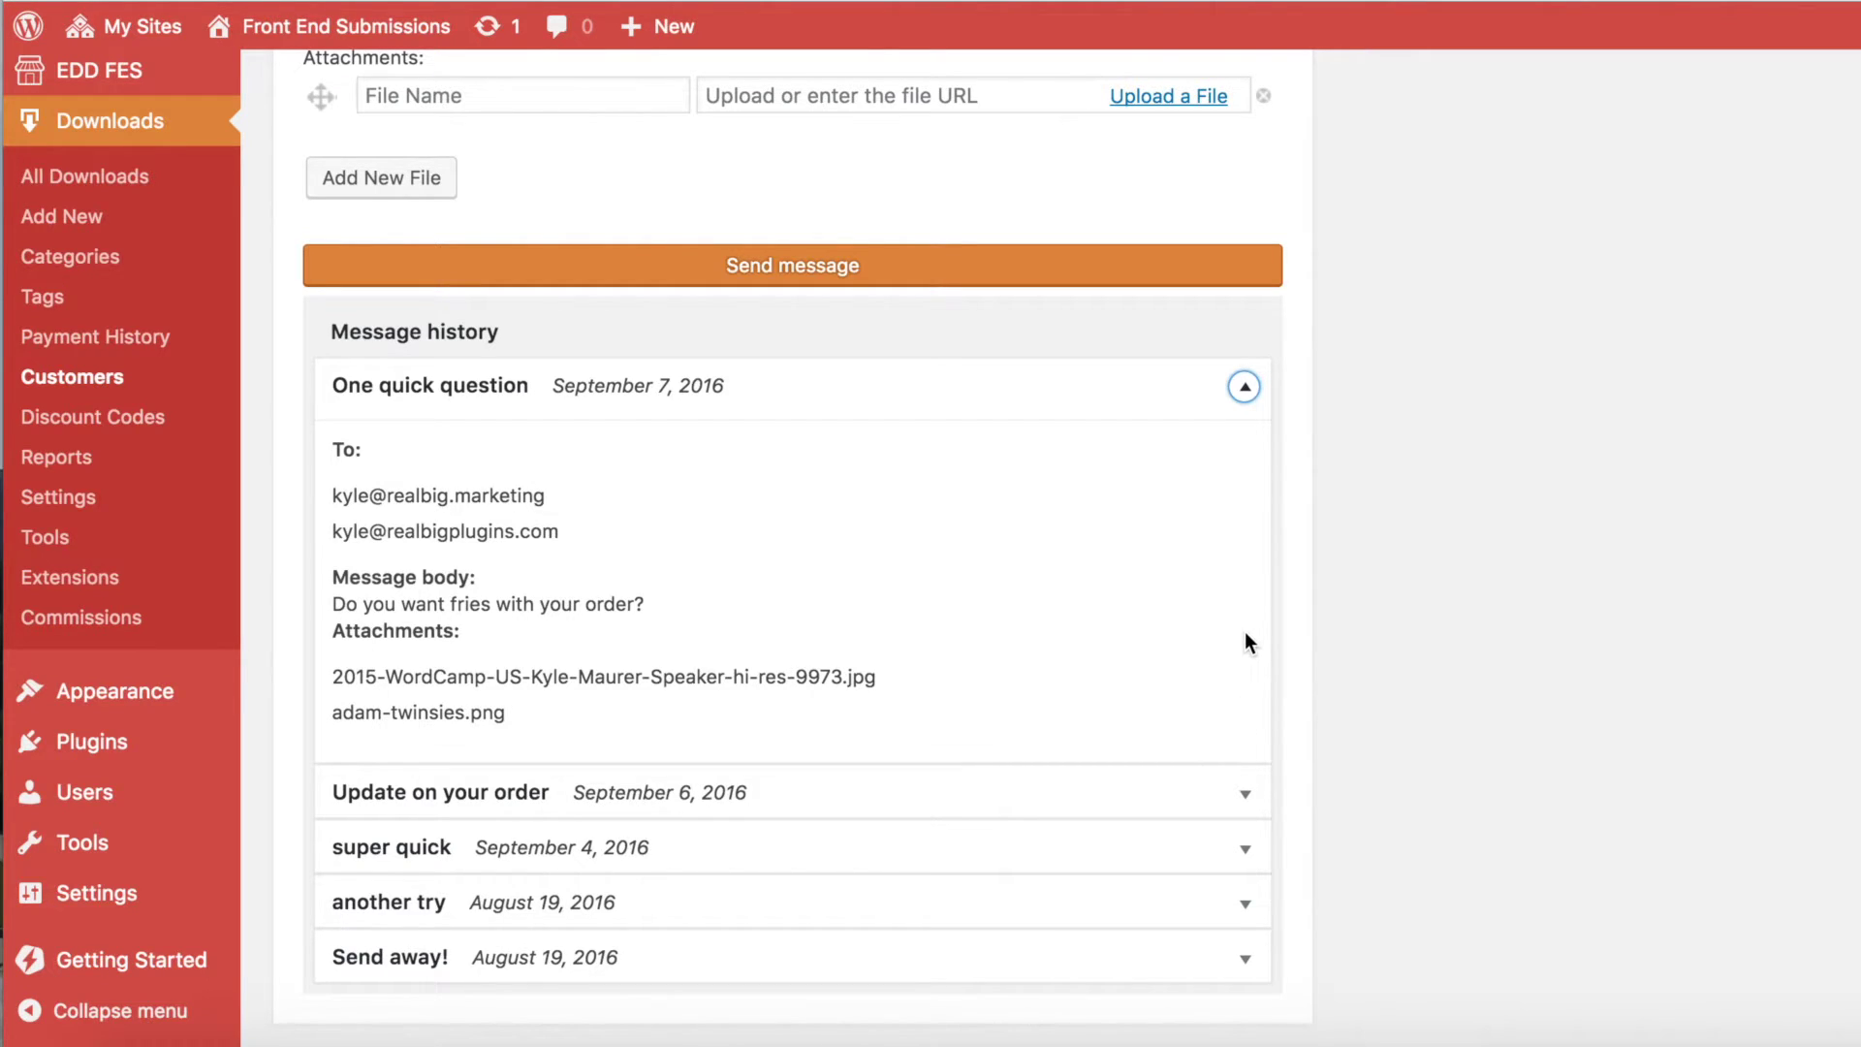
left_click(106, 474)
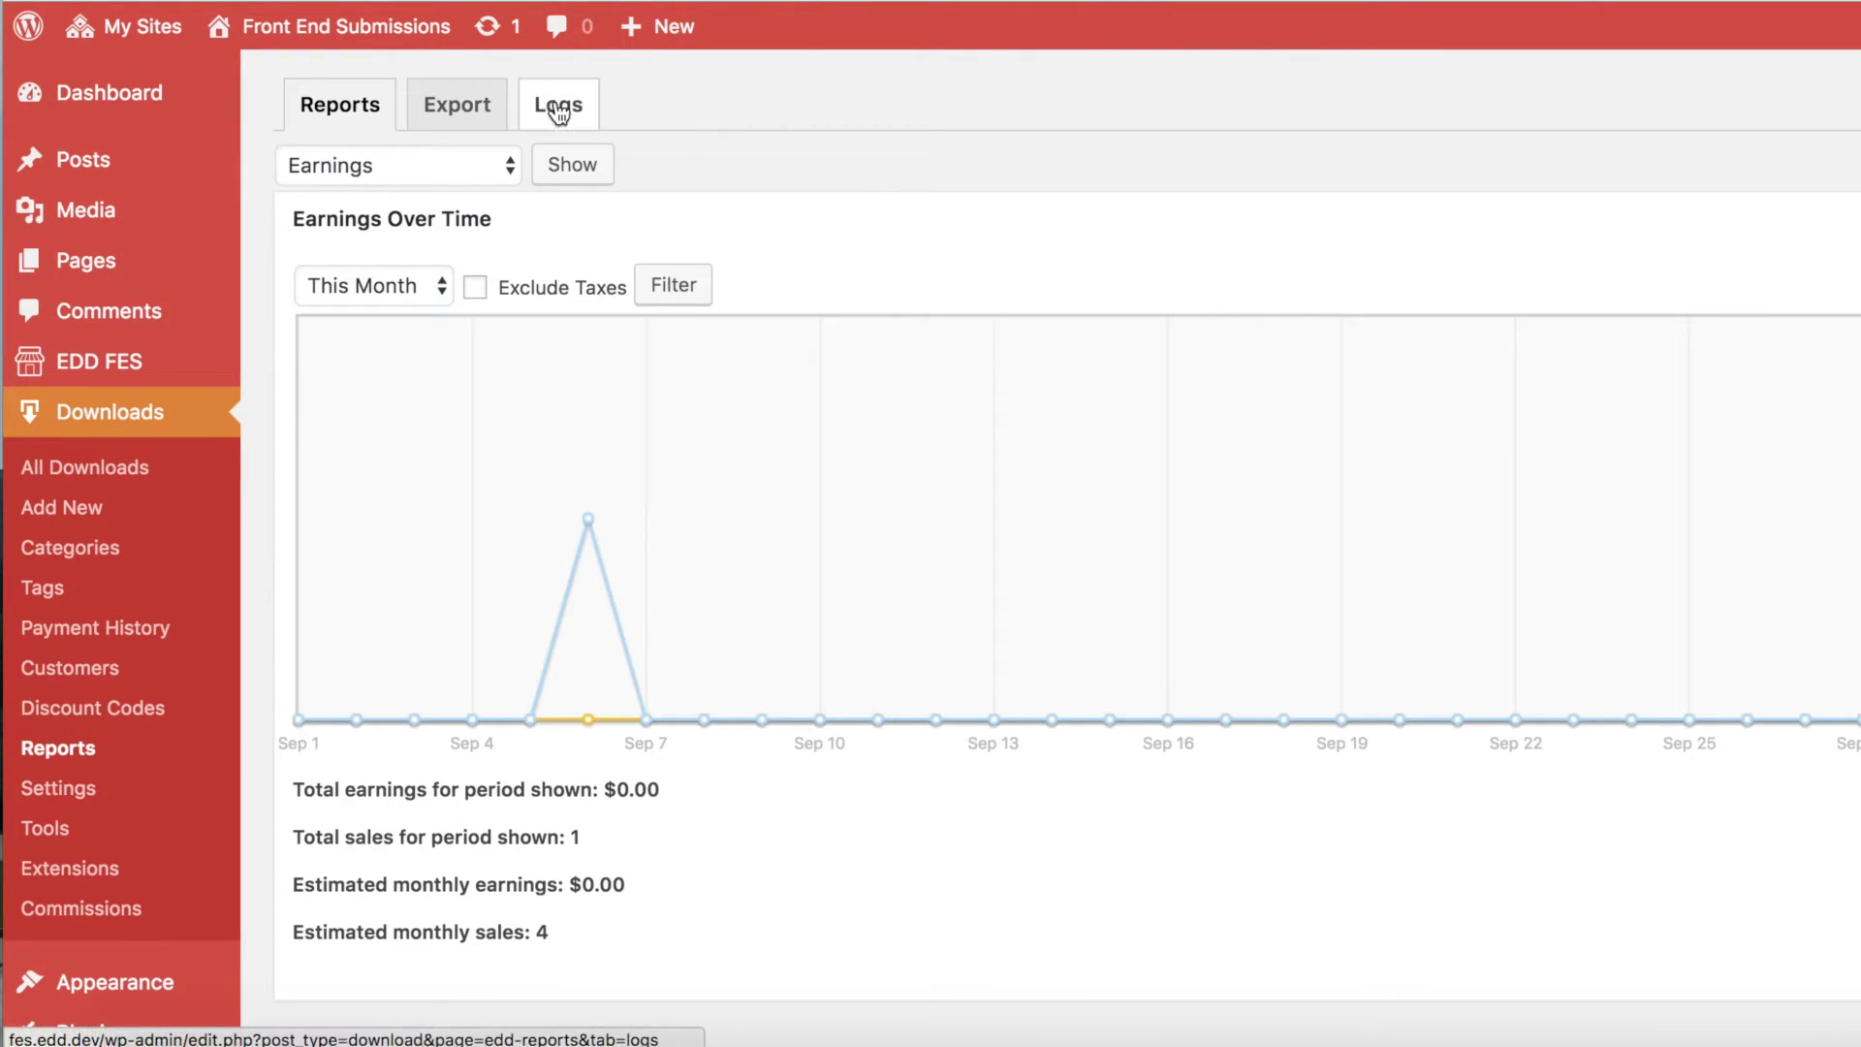
left_click(559, 113)
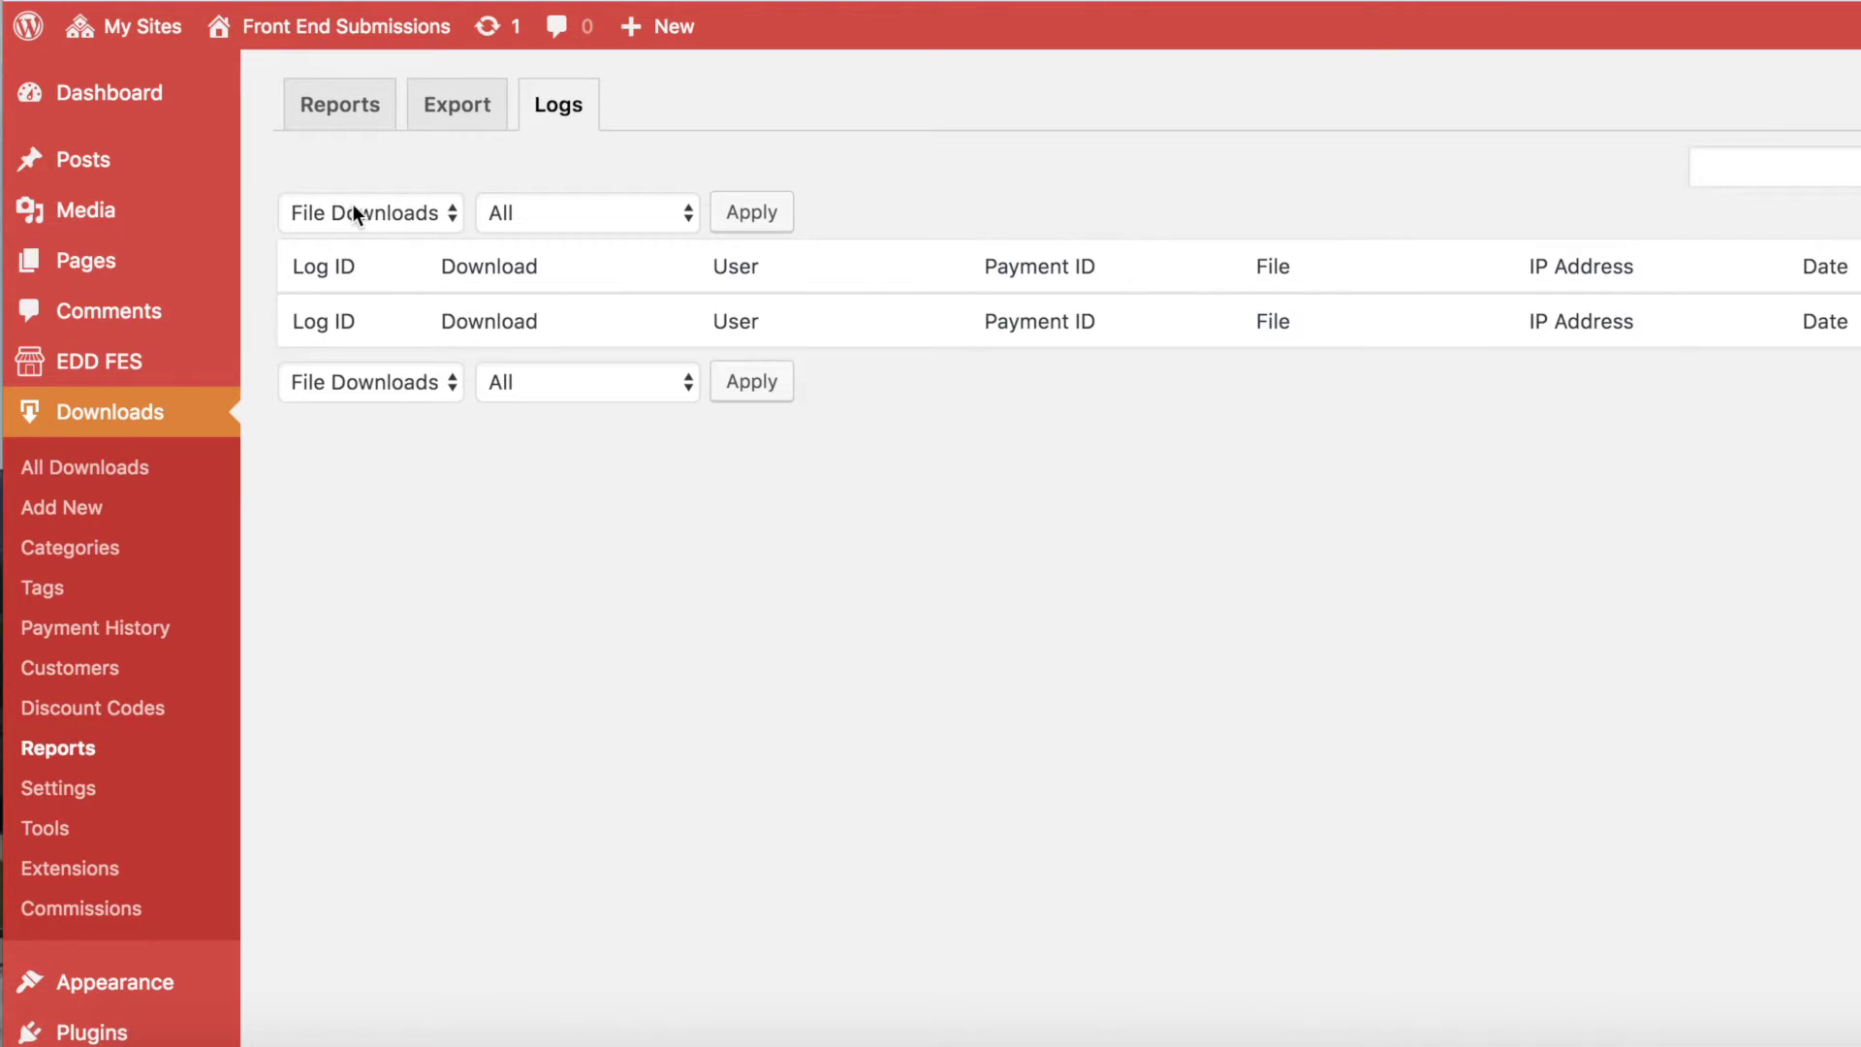
Step: Filter the report logs to show the Messages log type
left_click(354, 206)
left_click(363, 323)
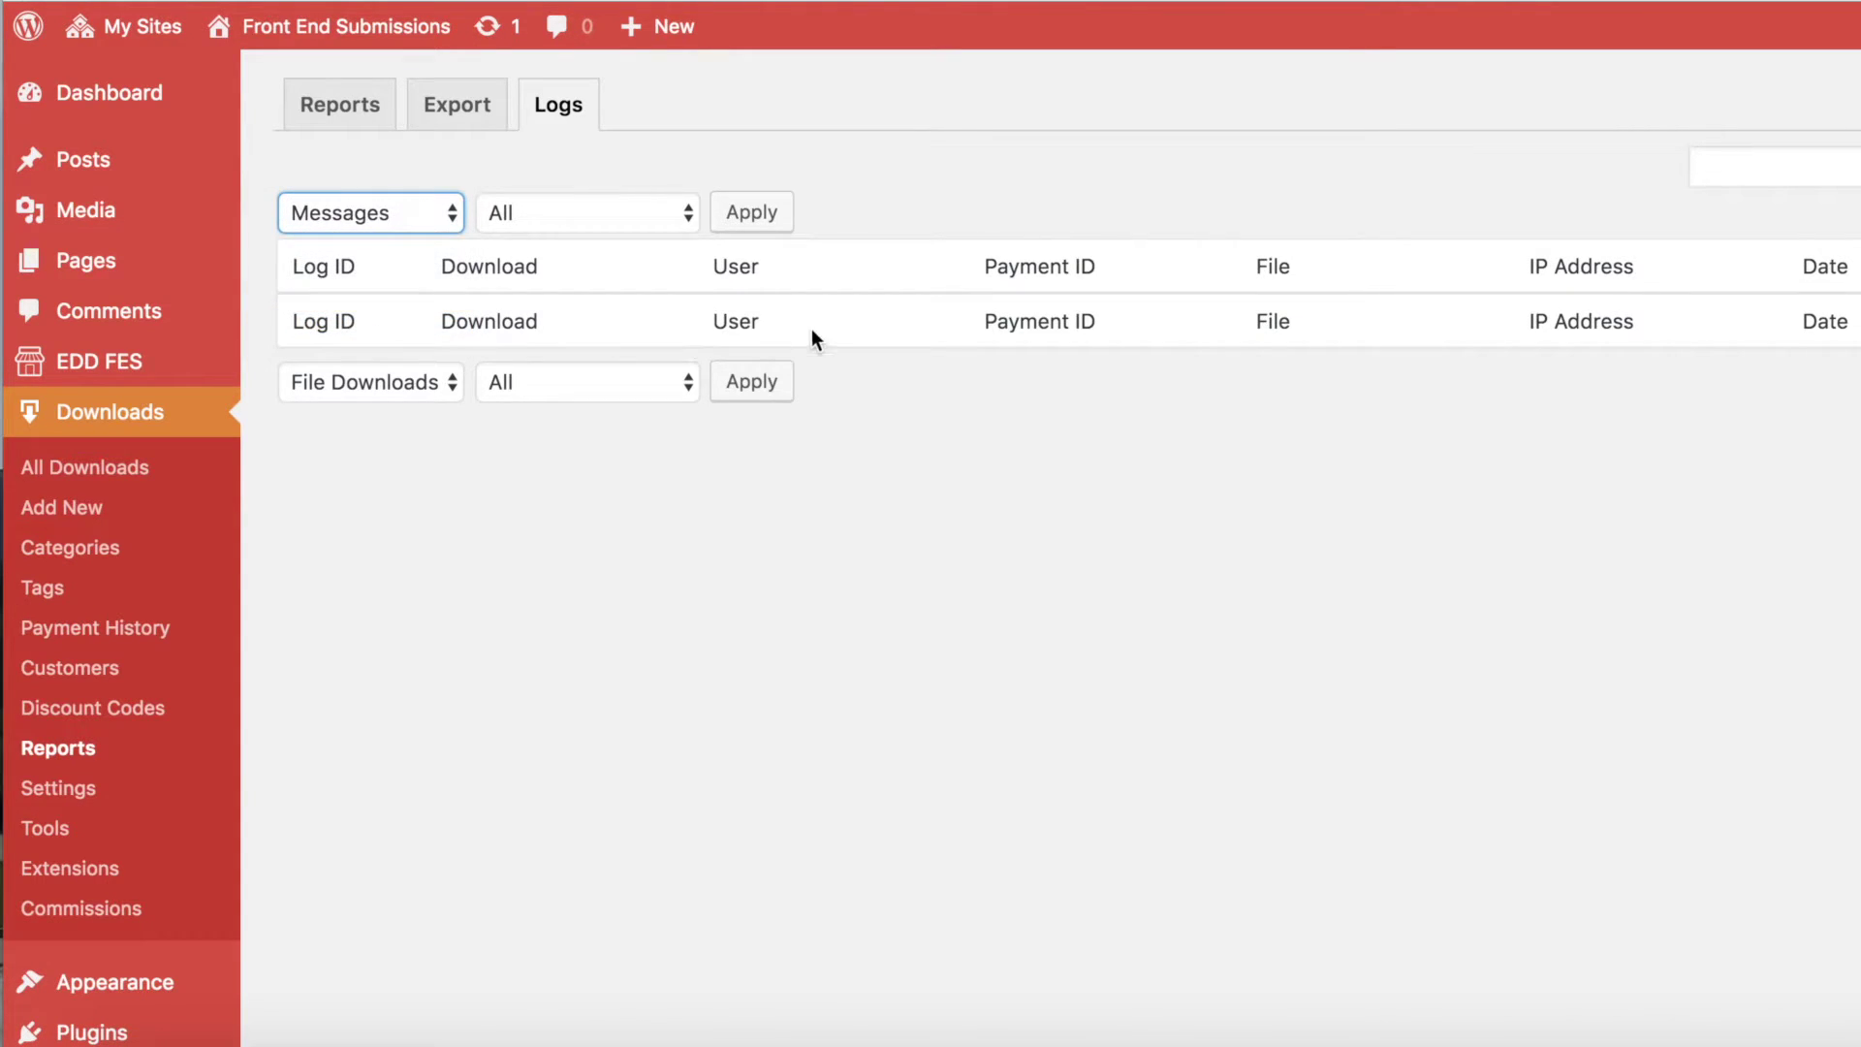
left_click(752, 215)
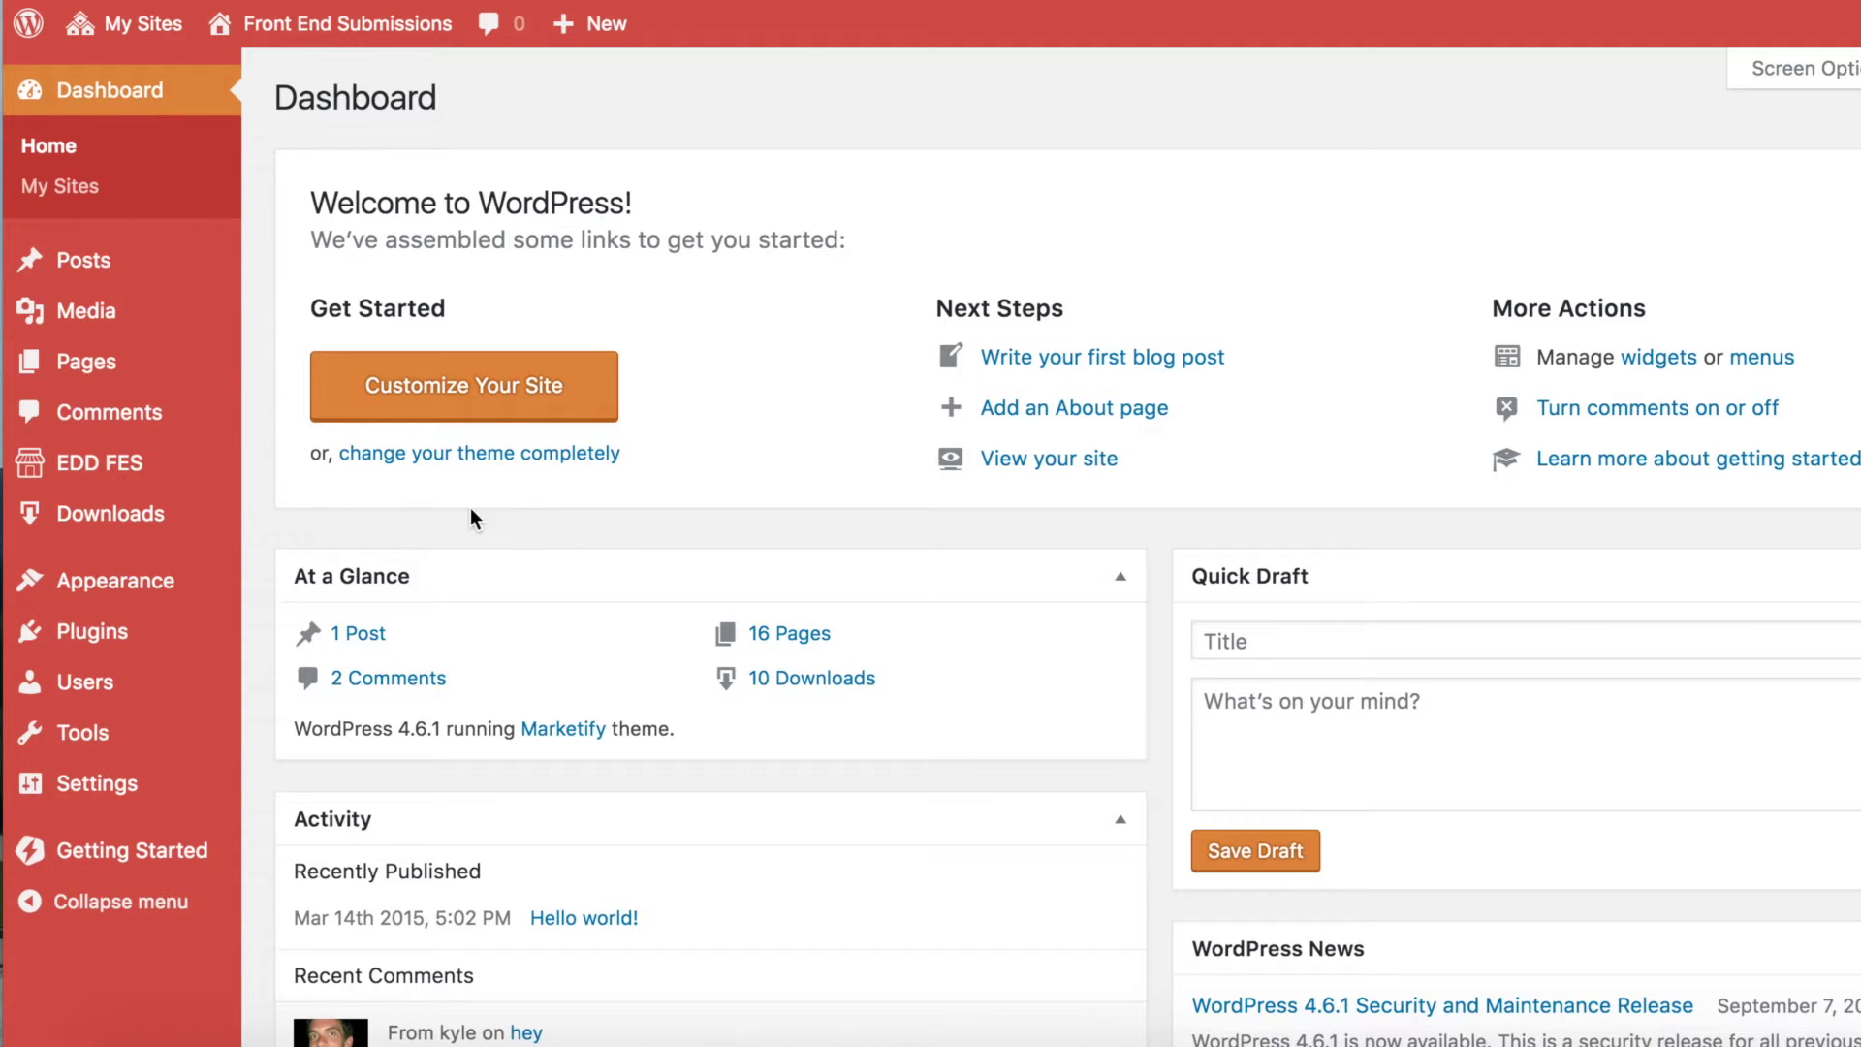
Step: Open vendor #8 from EDD FES > Vendors and switch to its messages form
mouse_move(145, 475)
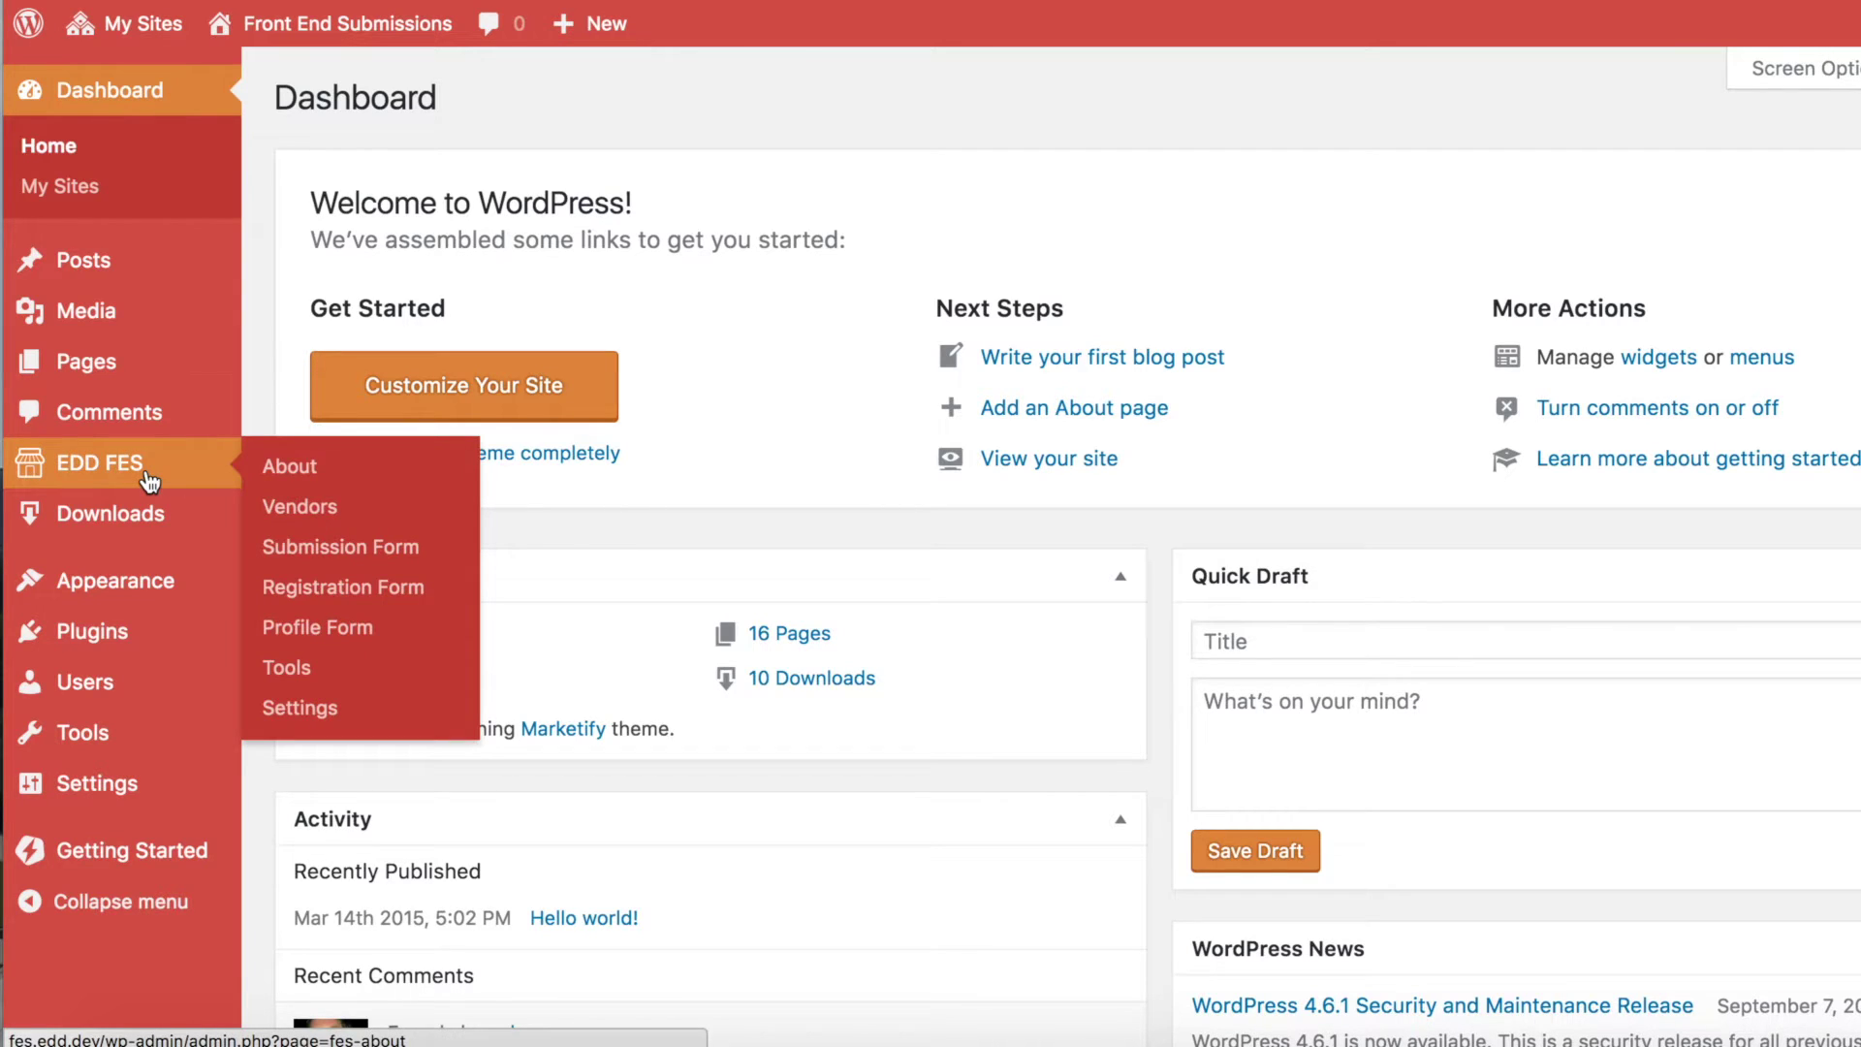
left_click(327, 519)
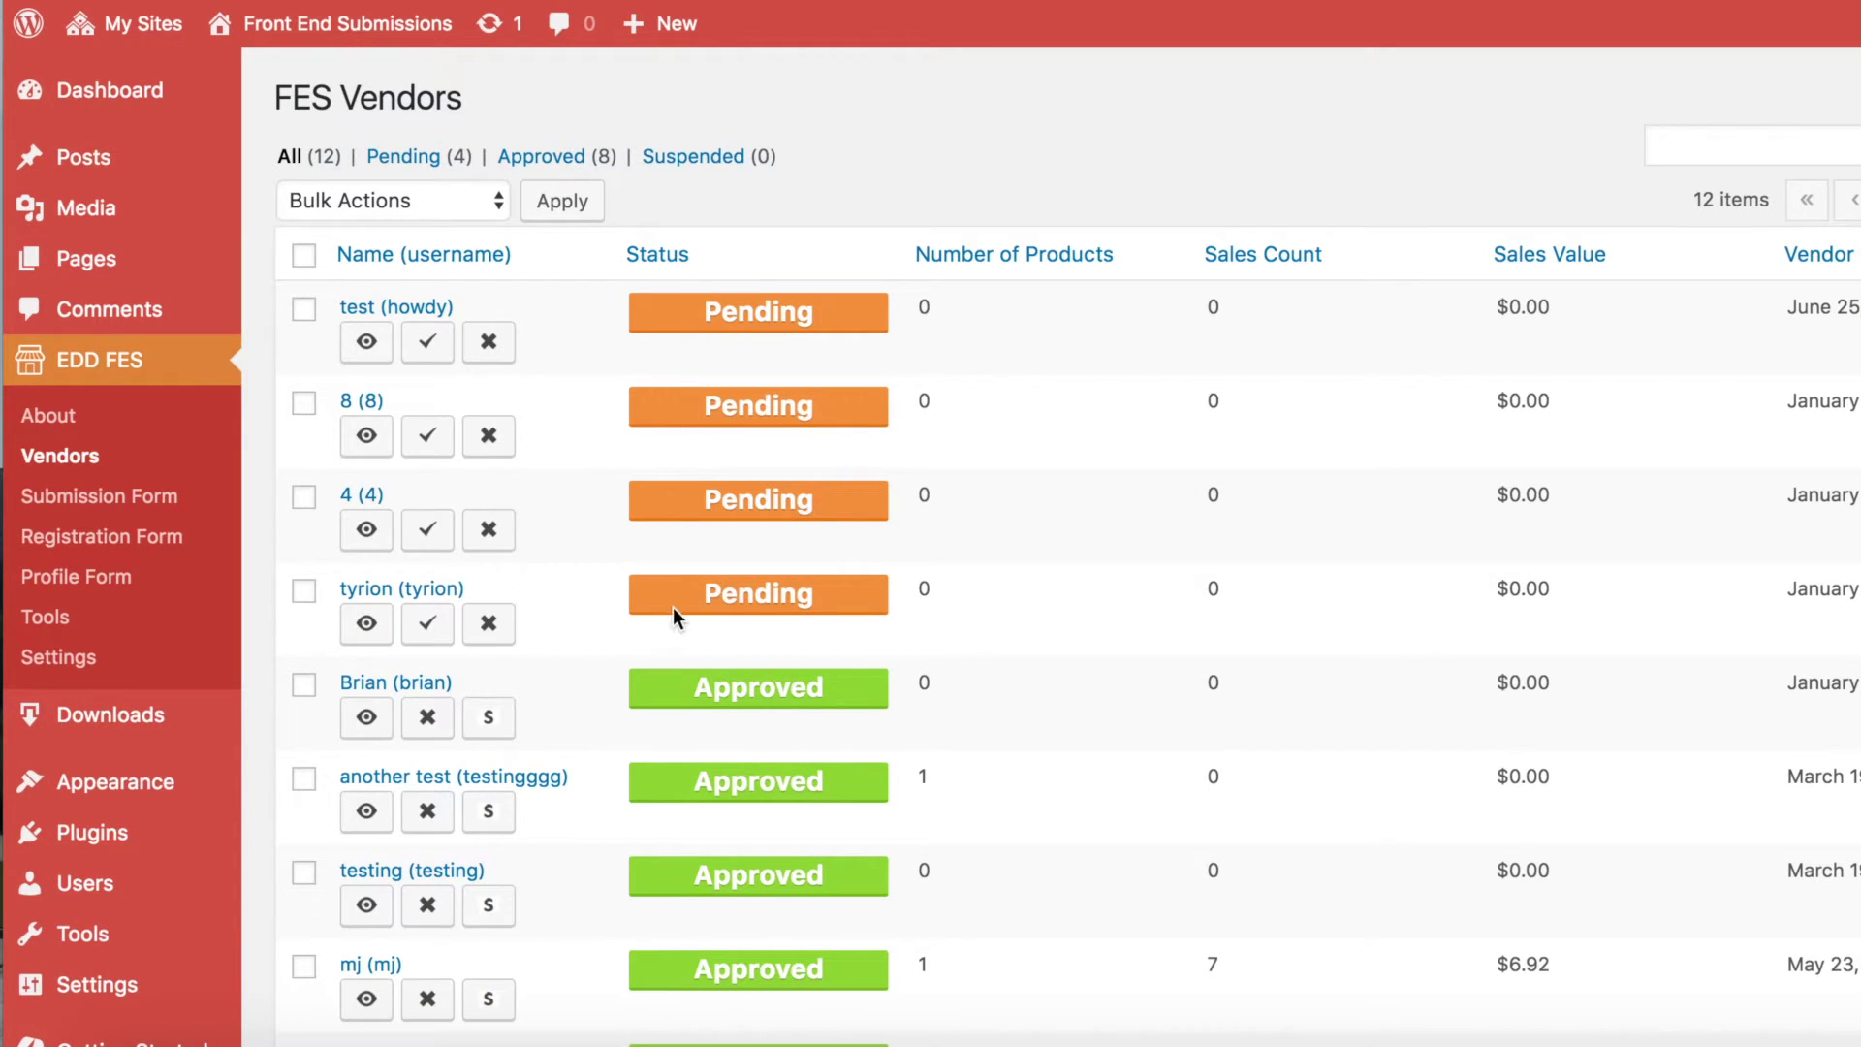
left_click(432, 685)
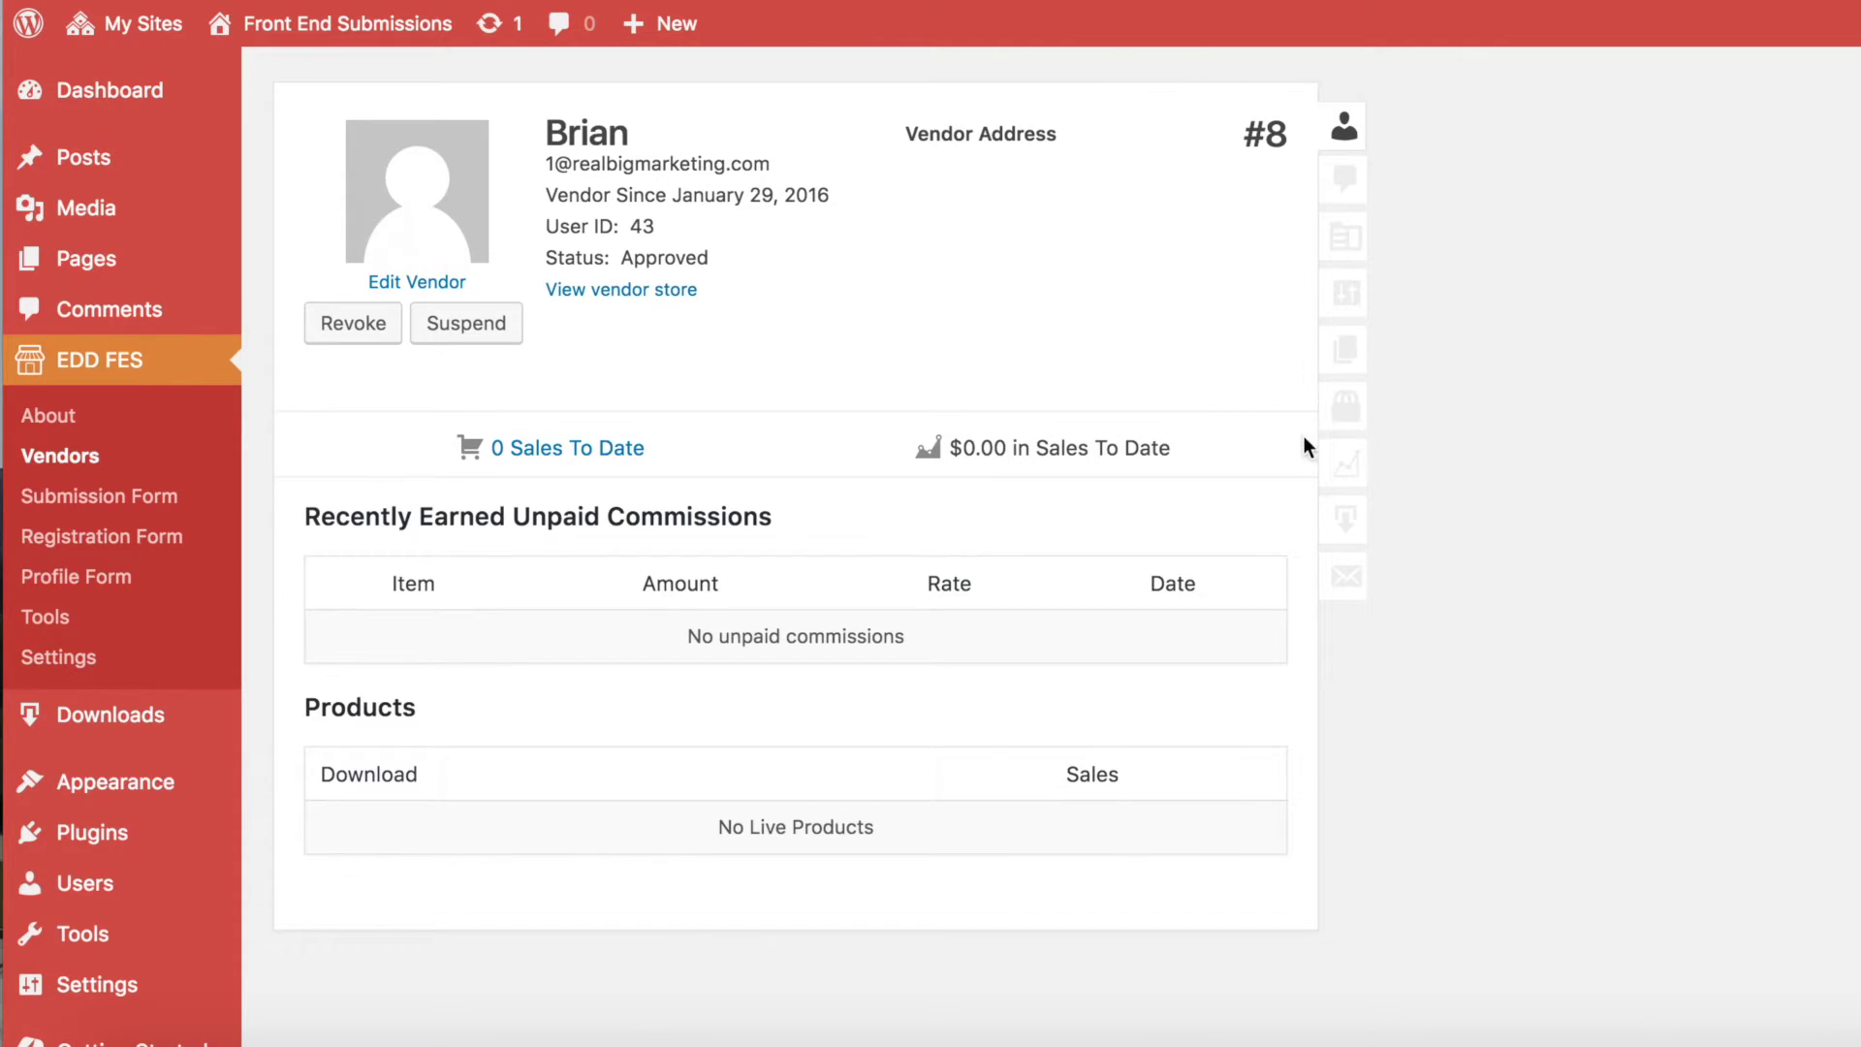
left_click(1347, 588)
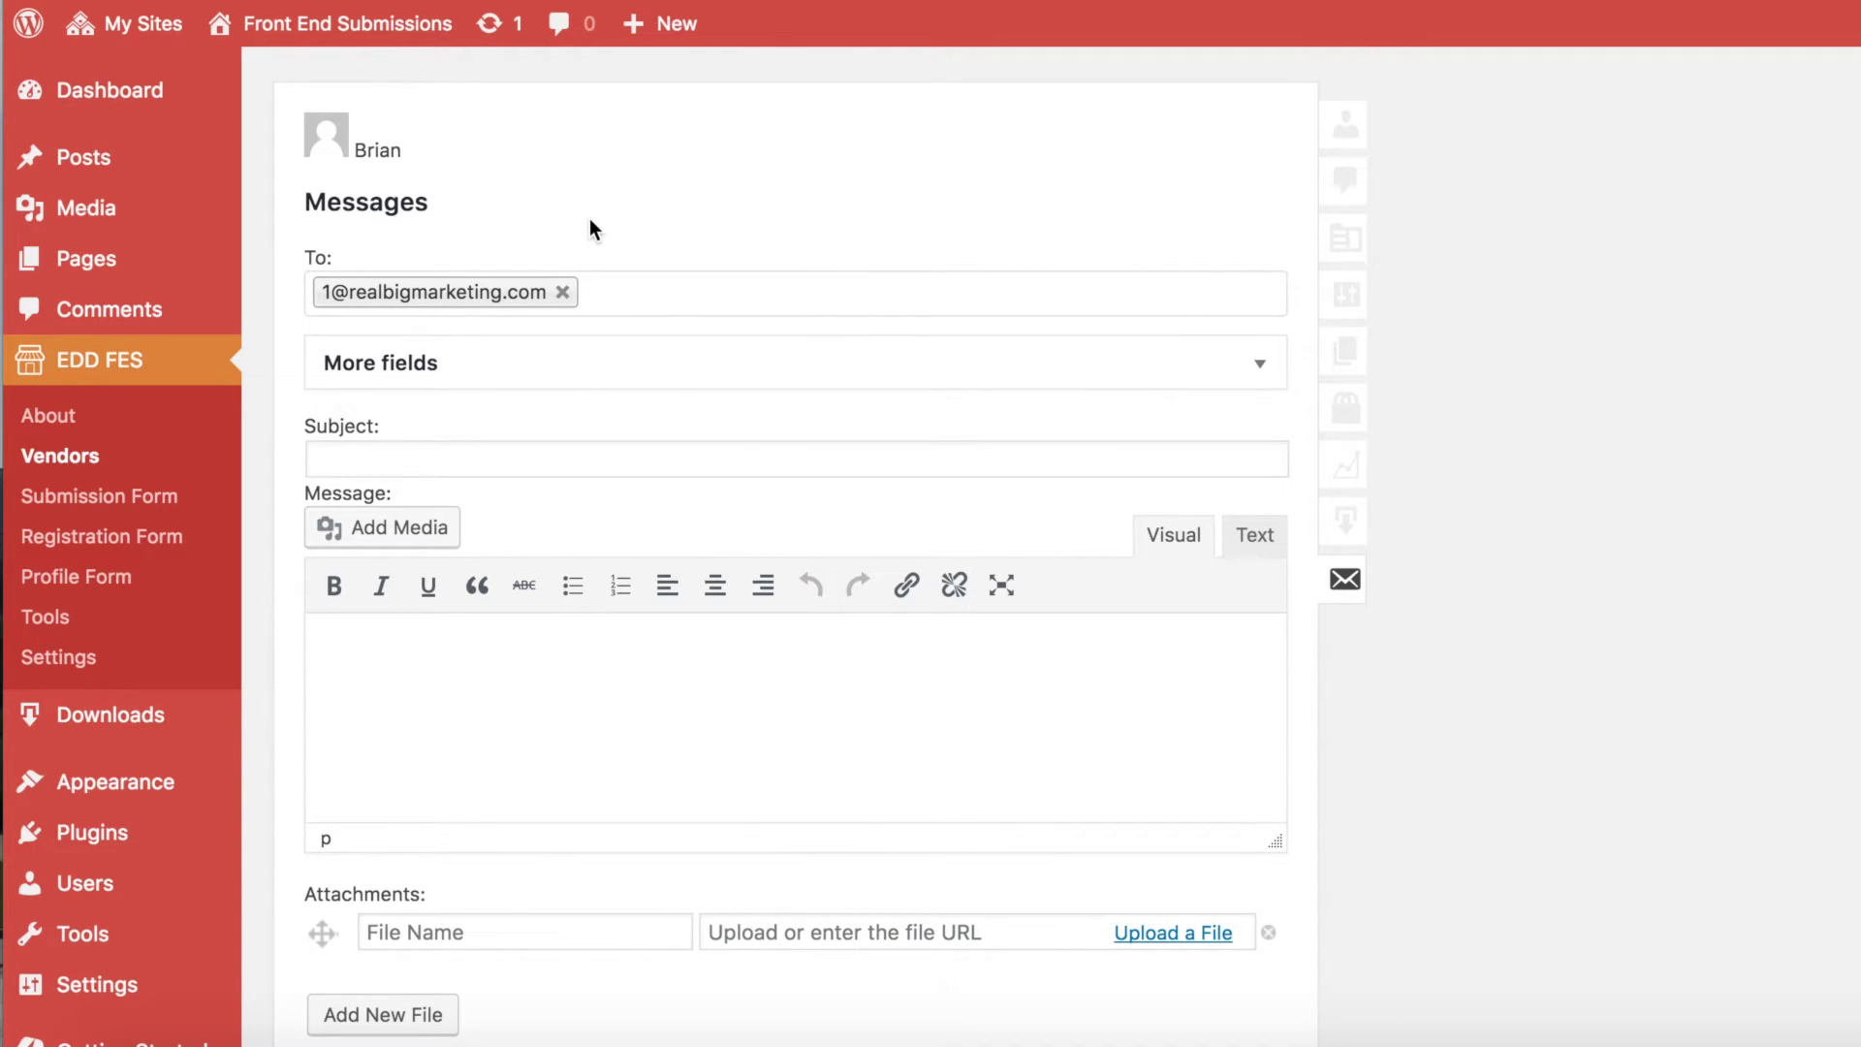
Step: Enter subject 'Thanks for being a vendor' and body 'You are now approved!'
left_click(1259, 362)
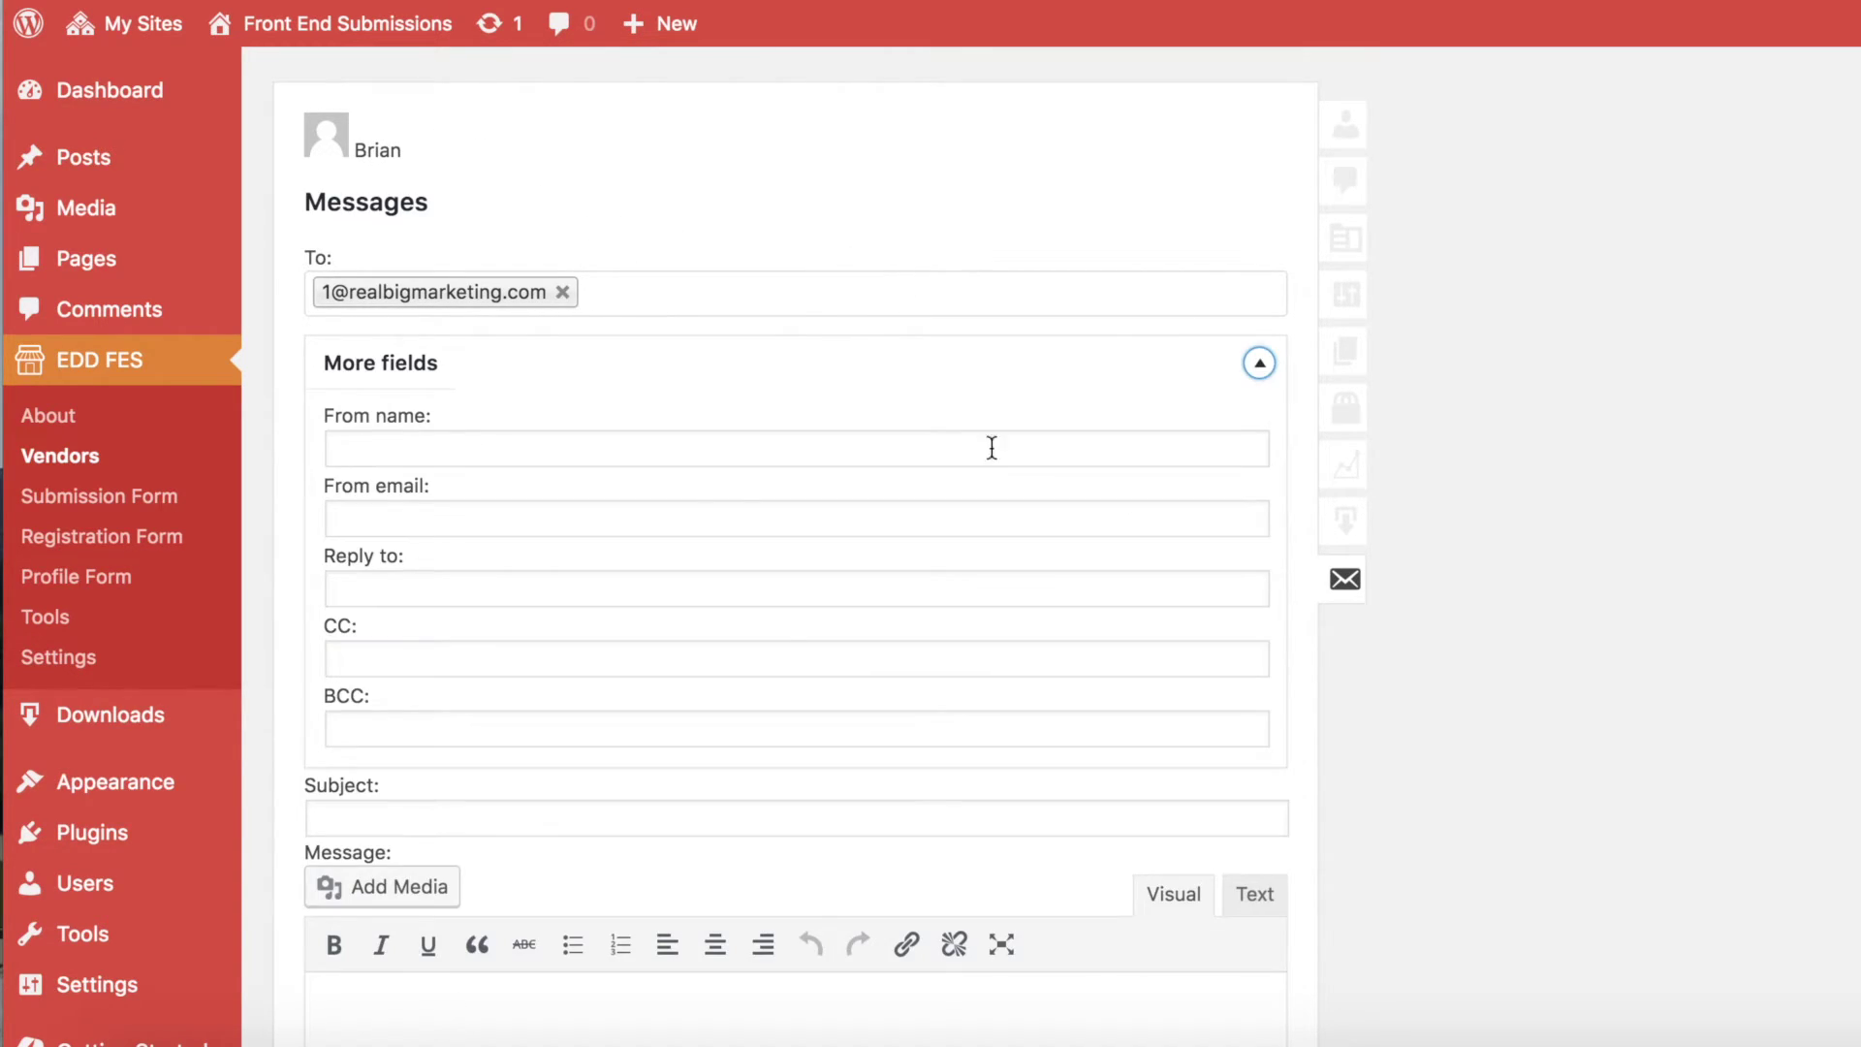
left_click(1259, 364)
left_click(495, 456)
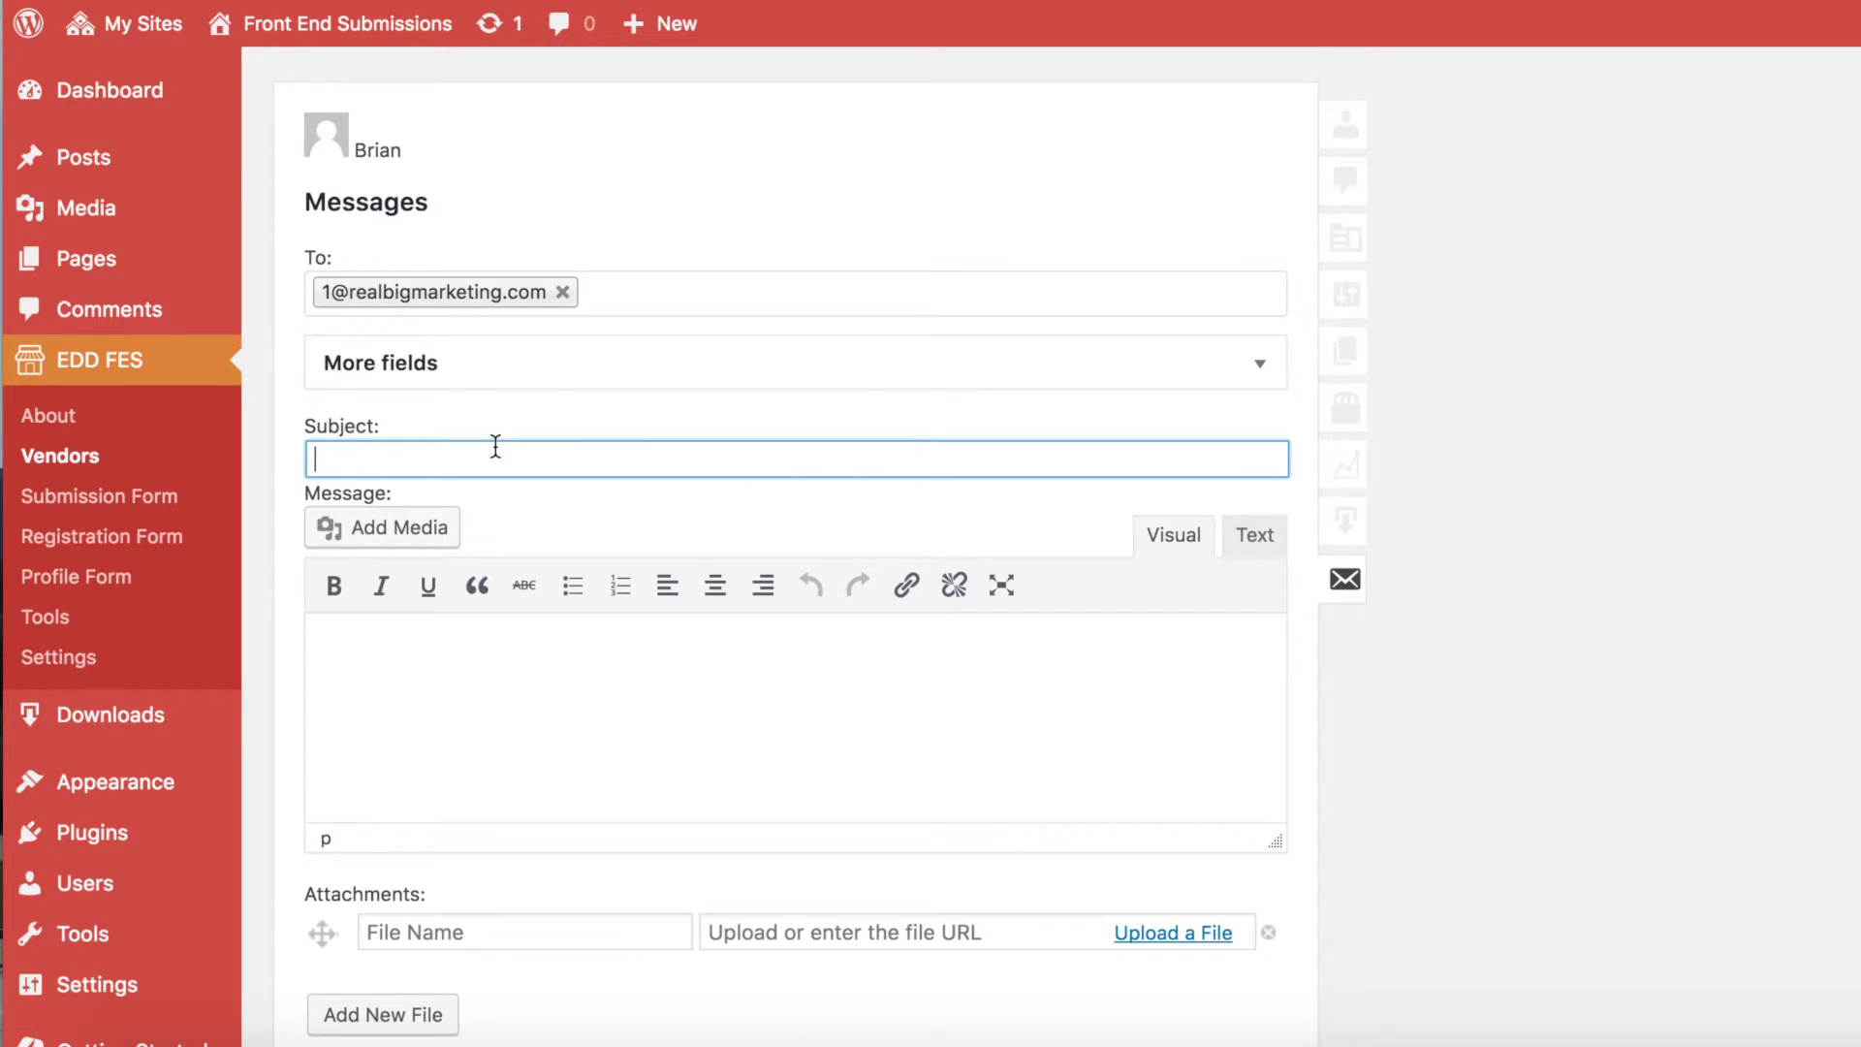
type("Thanks for being a vendor")
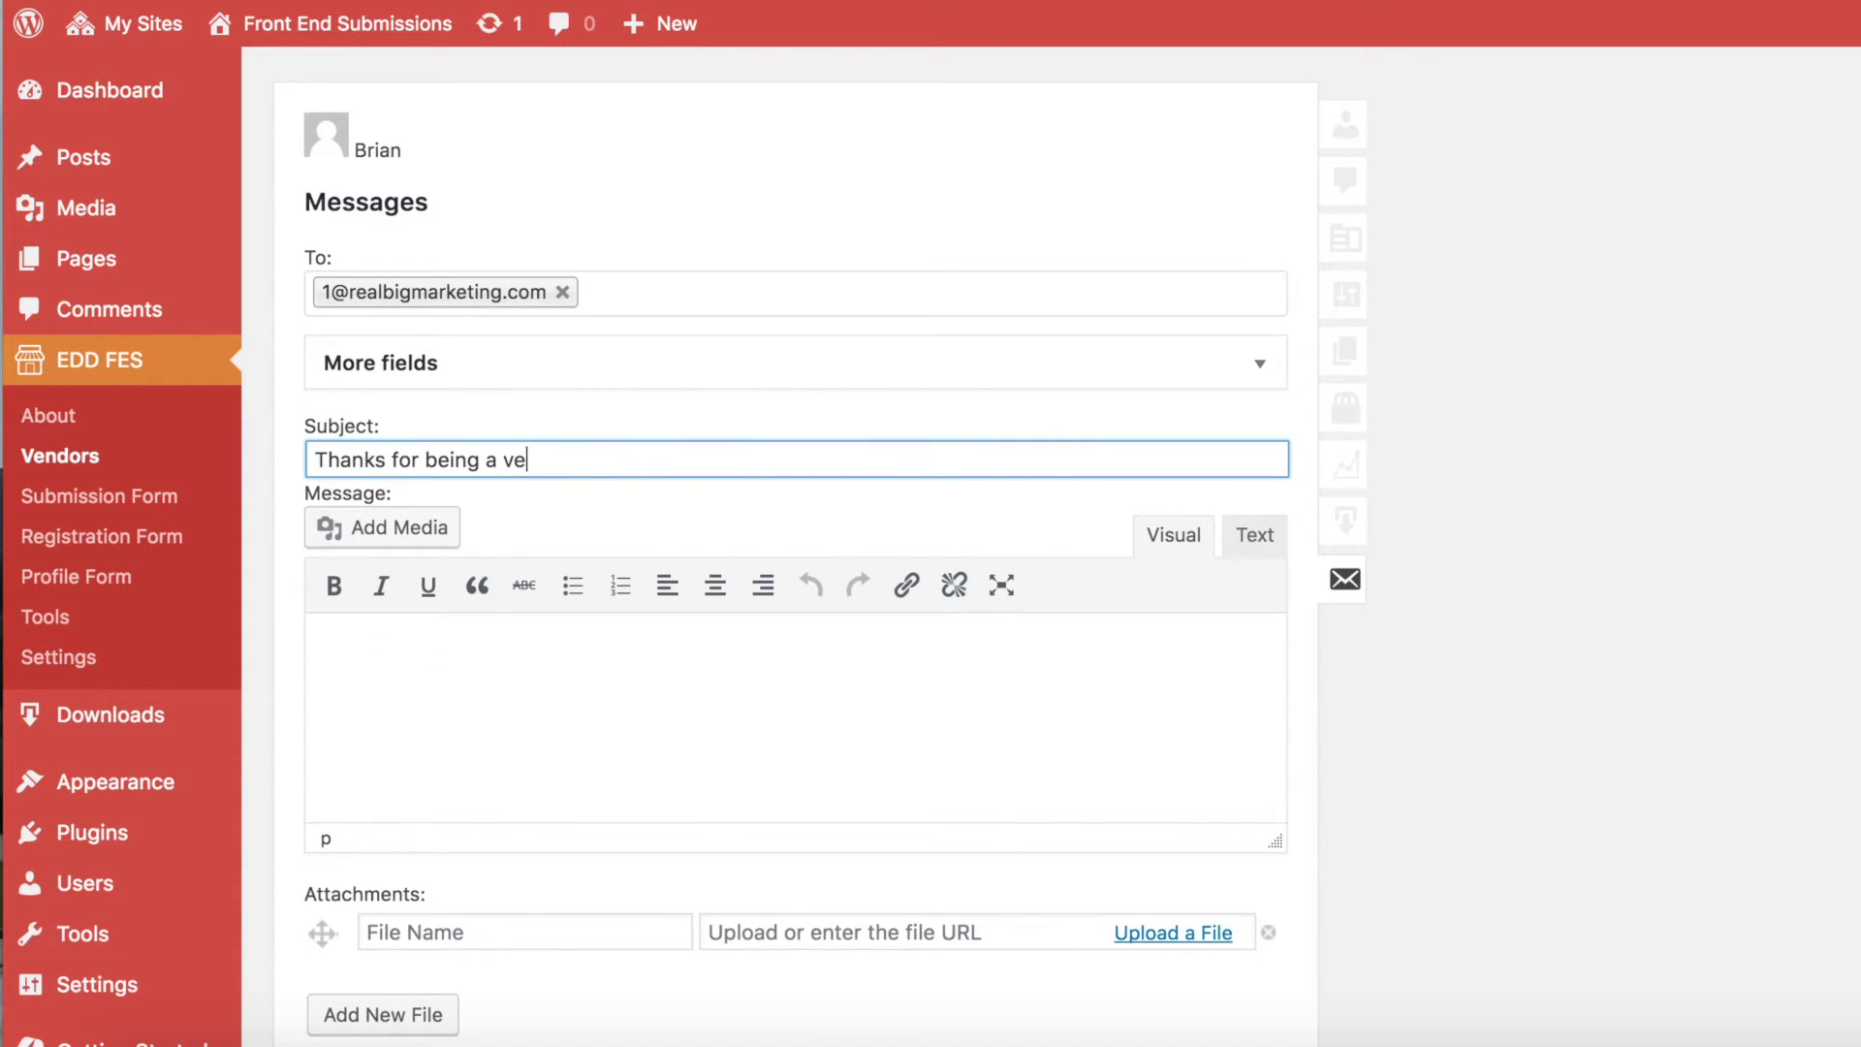
left_click(609, 684)
type("Y")
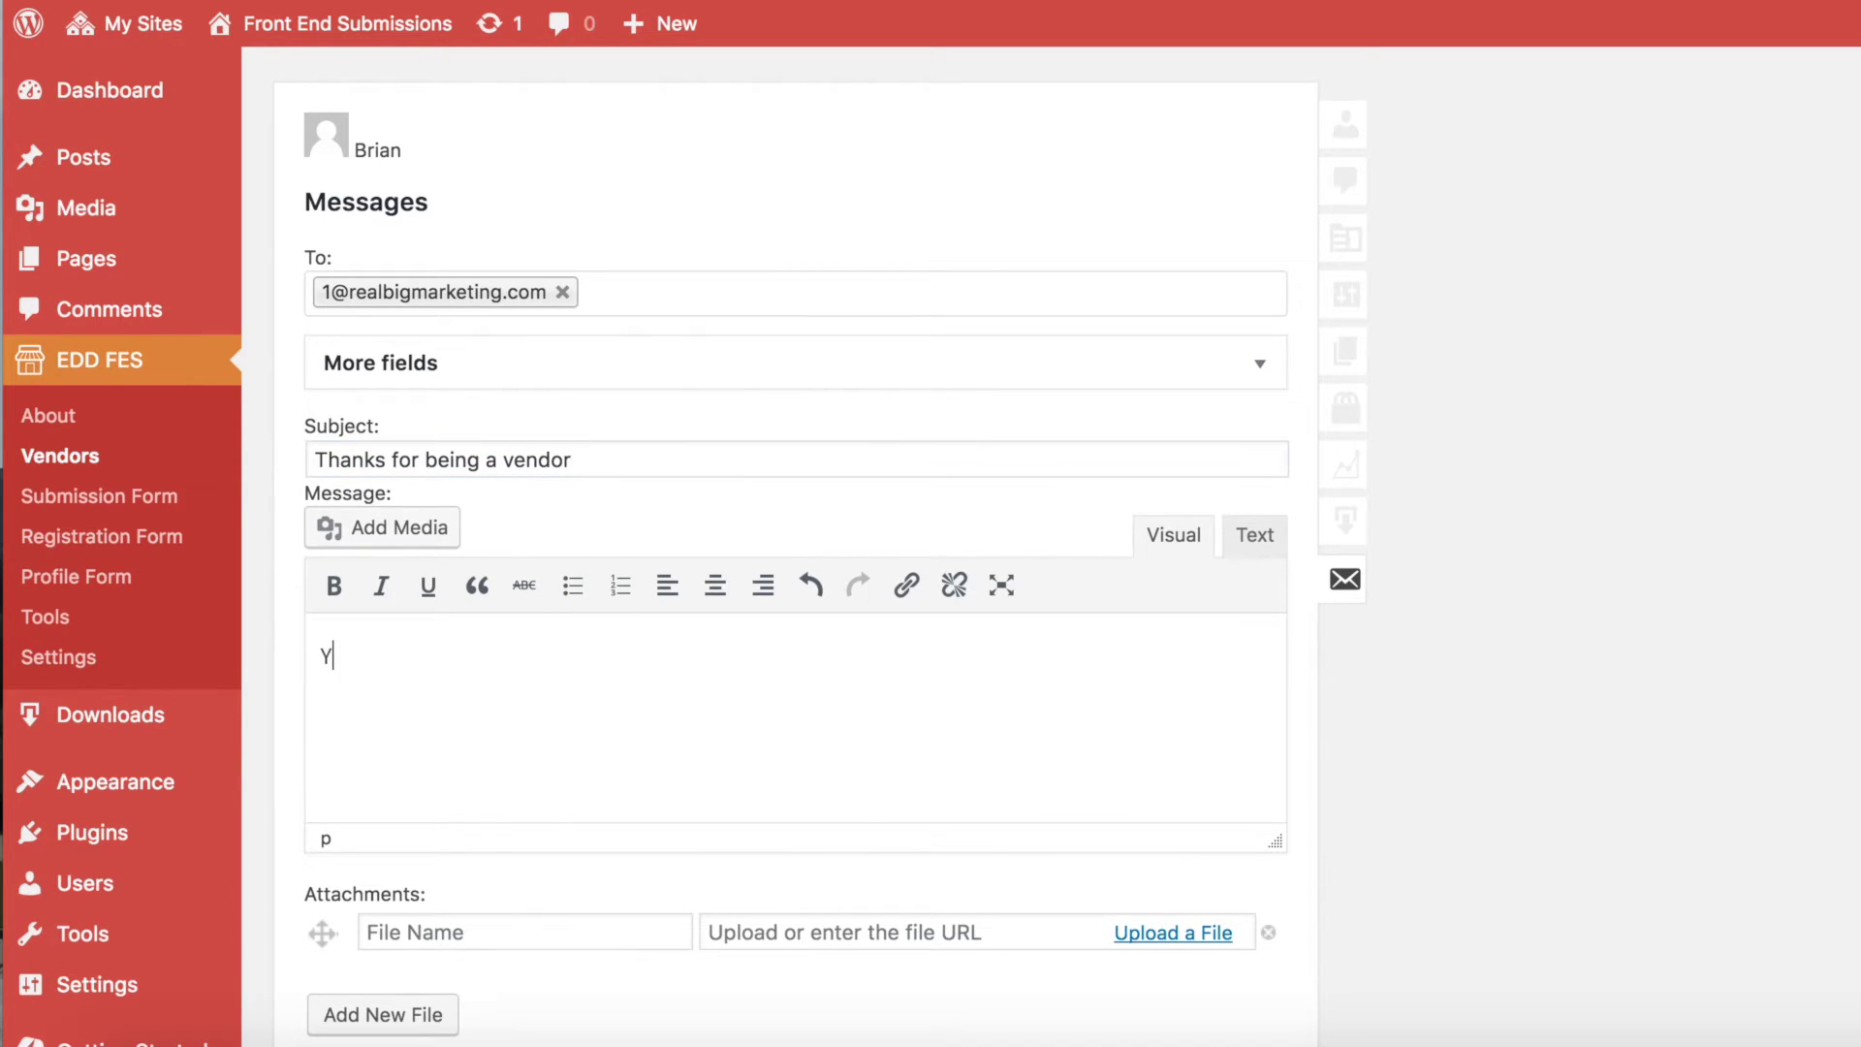
type("ou are now approved!")
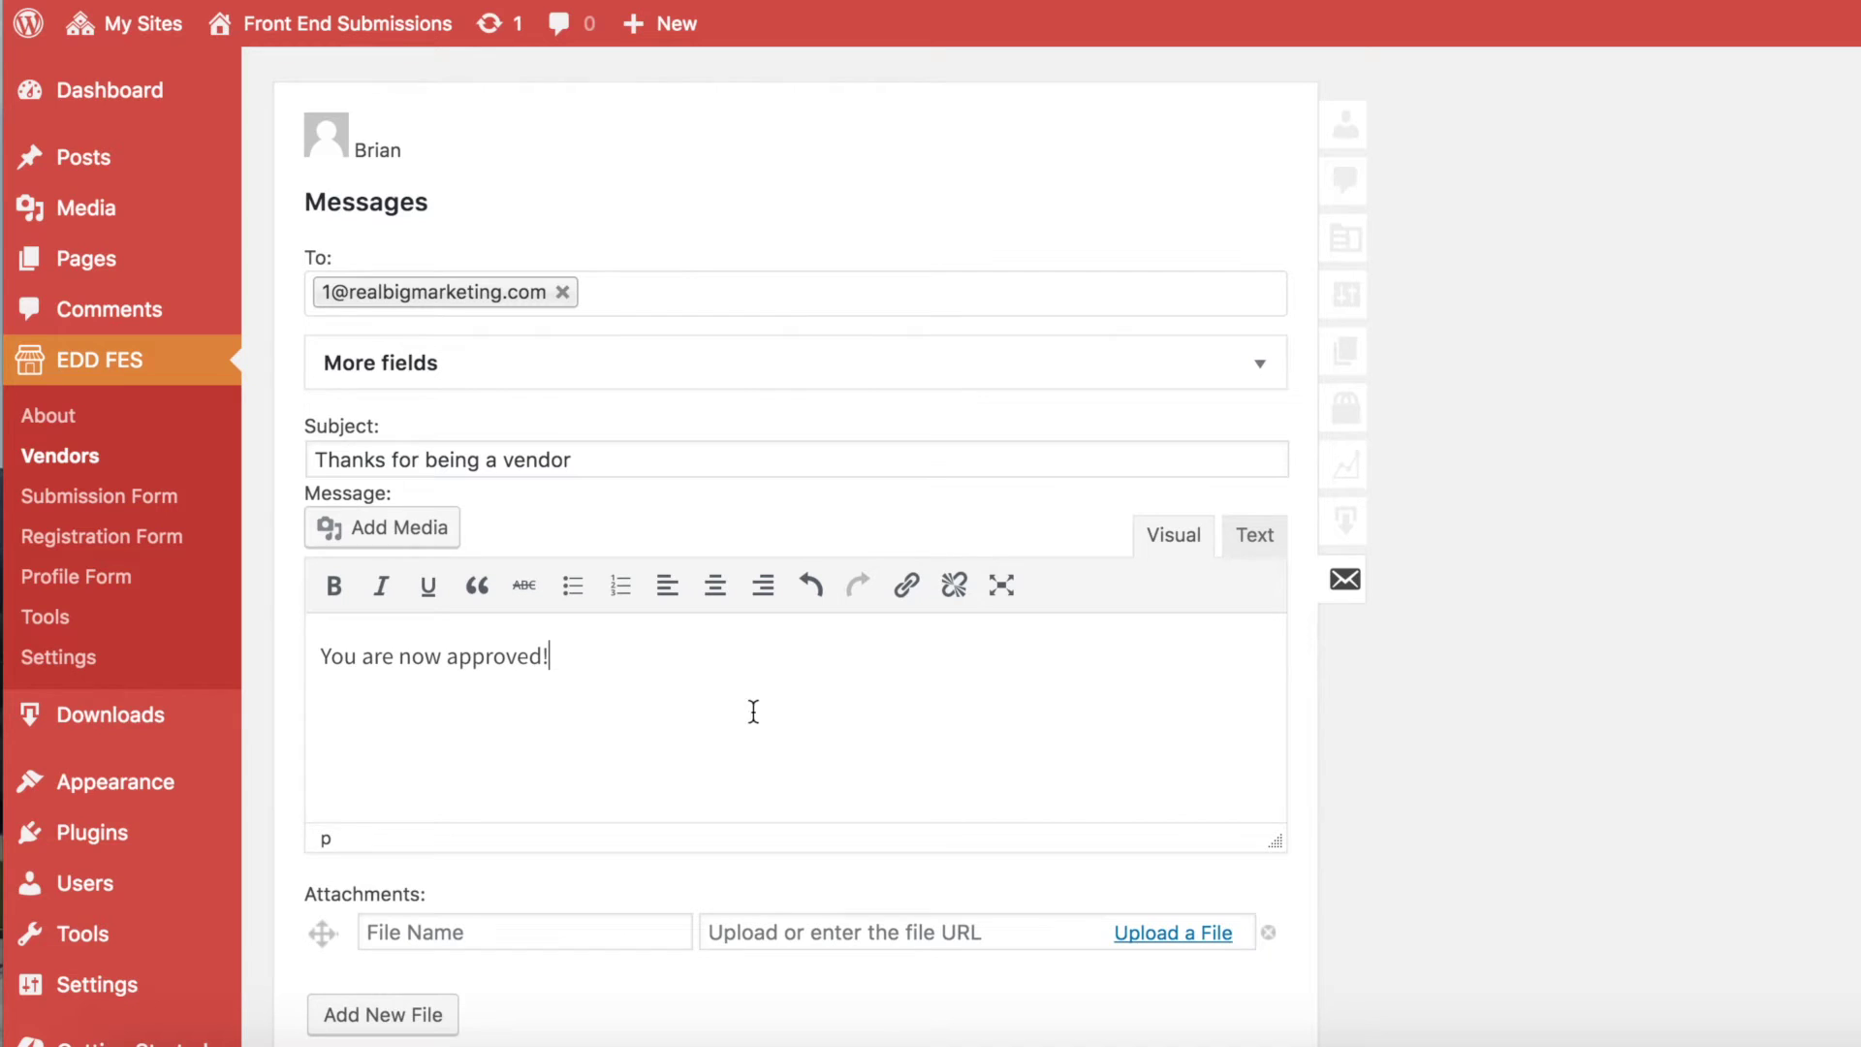
Step: Attach us-walking.jpg, send the vendor message, and expand it in the message history
left_click(1186, 936)
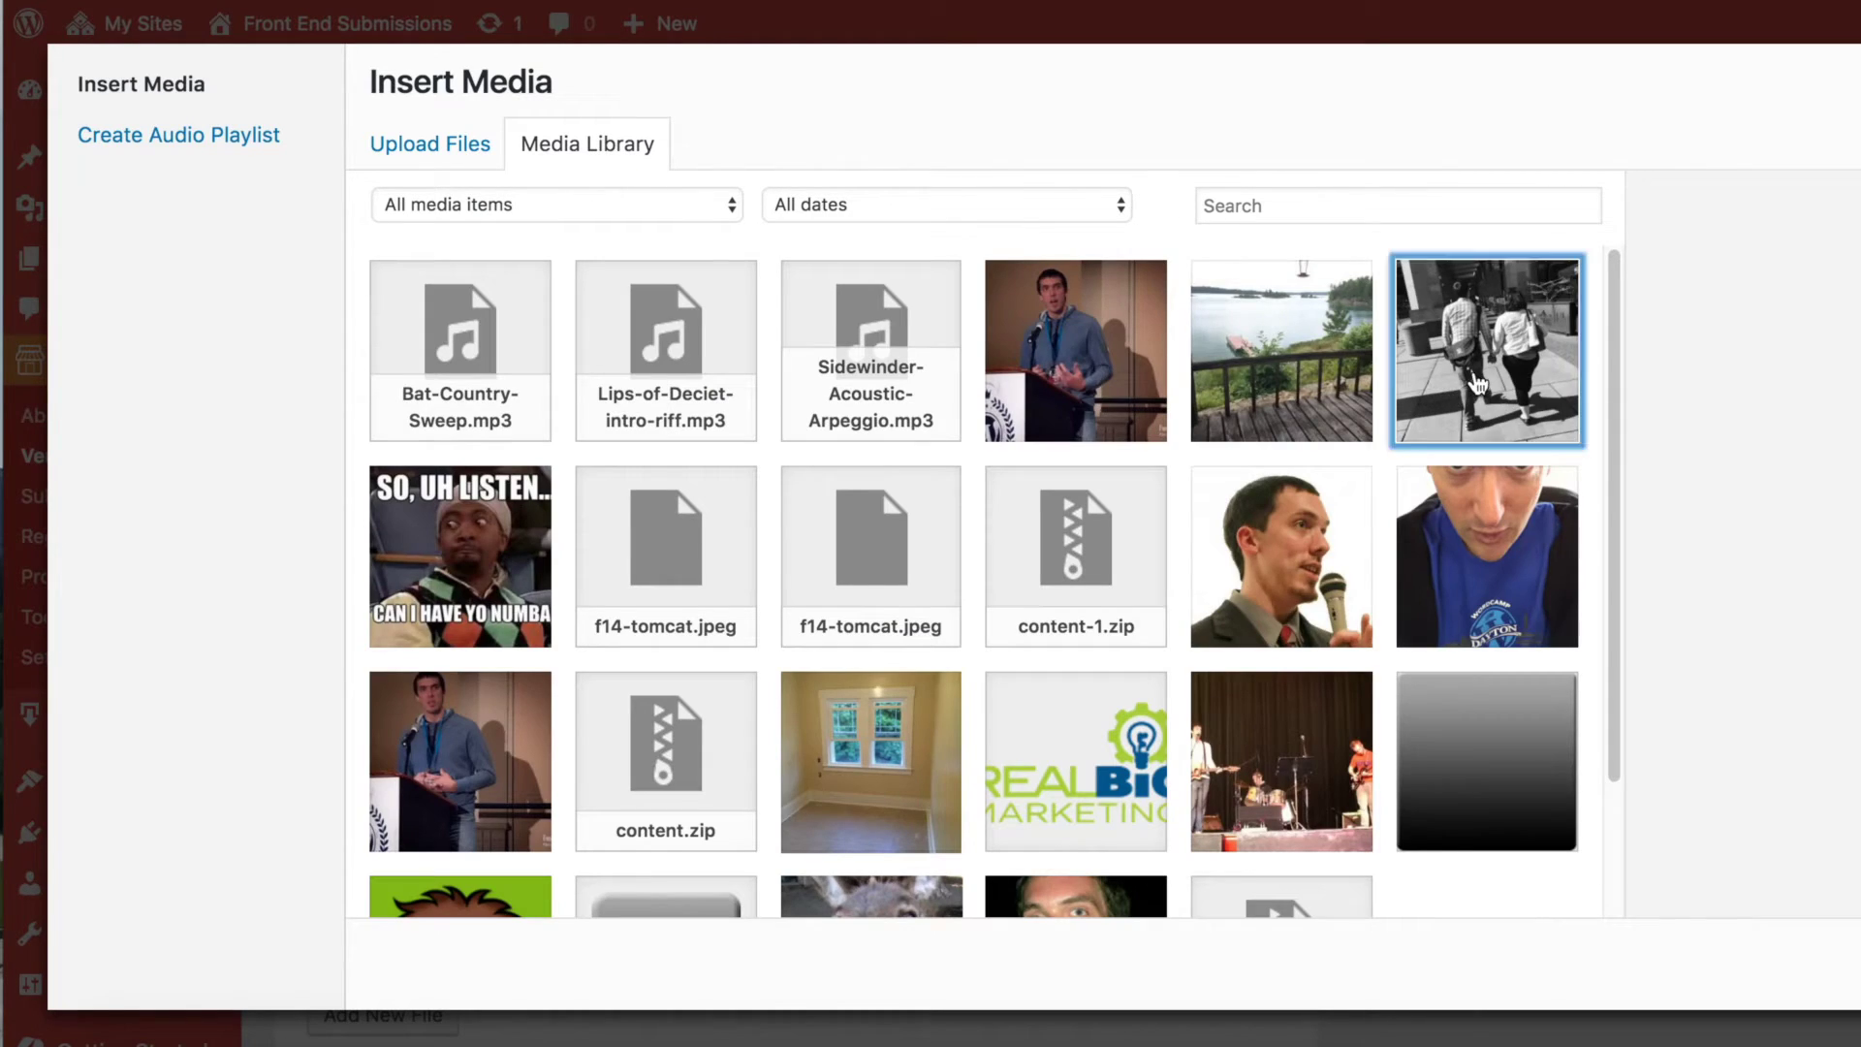
left_click(1477, 383)
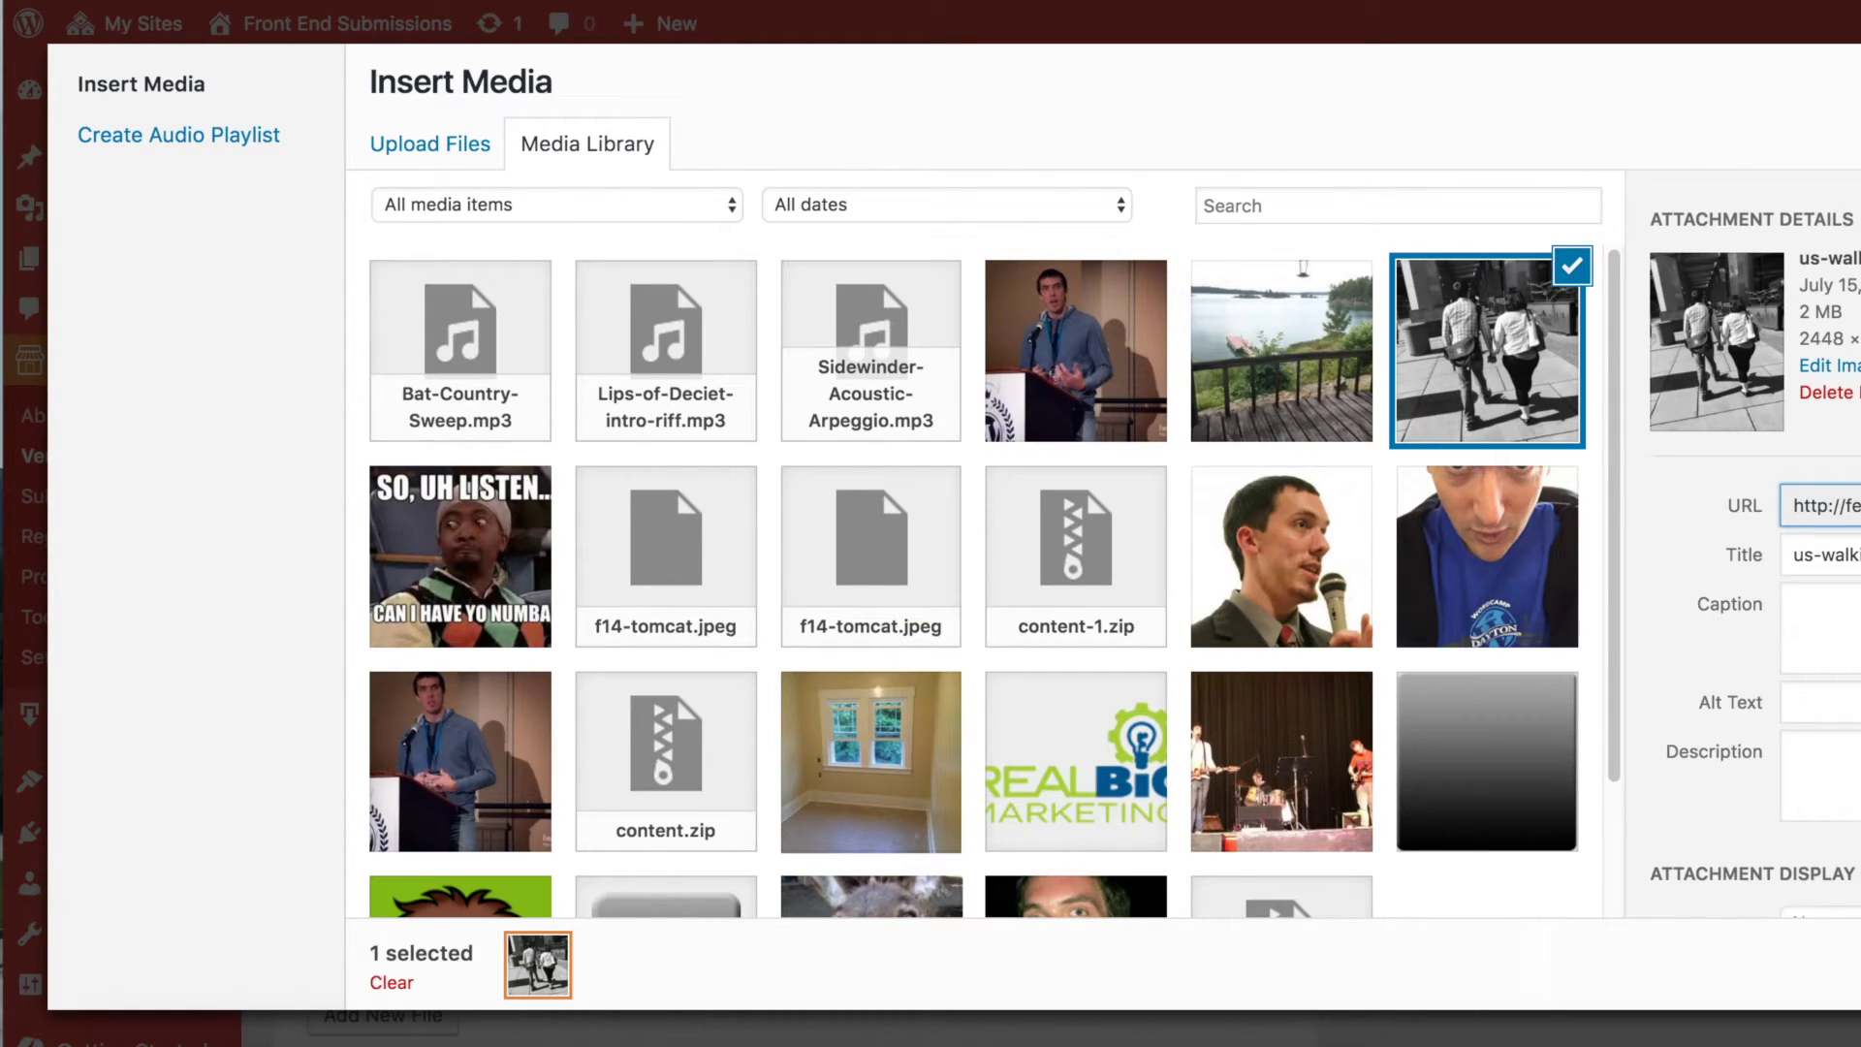
left_click(1784, 970)
scroll(1455, 312, "down", 1)
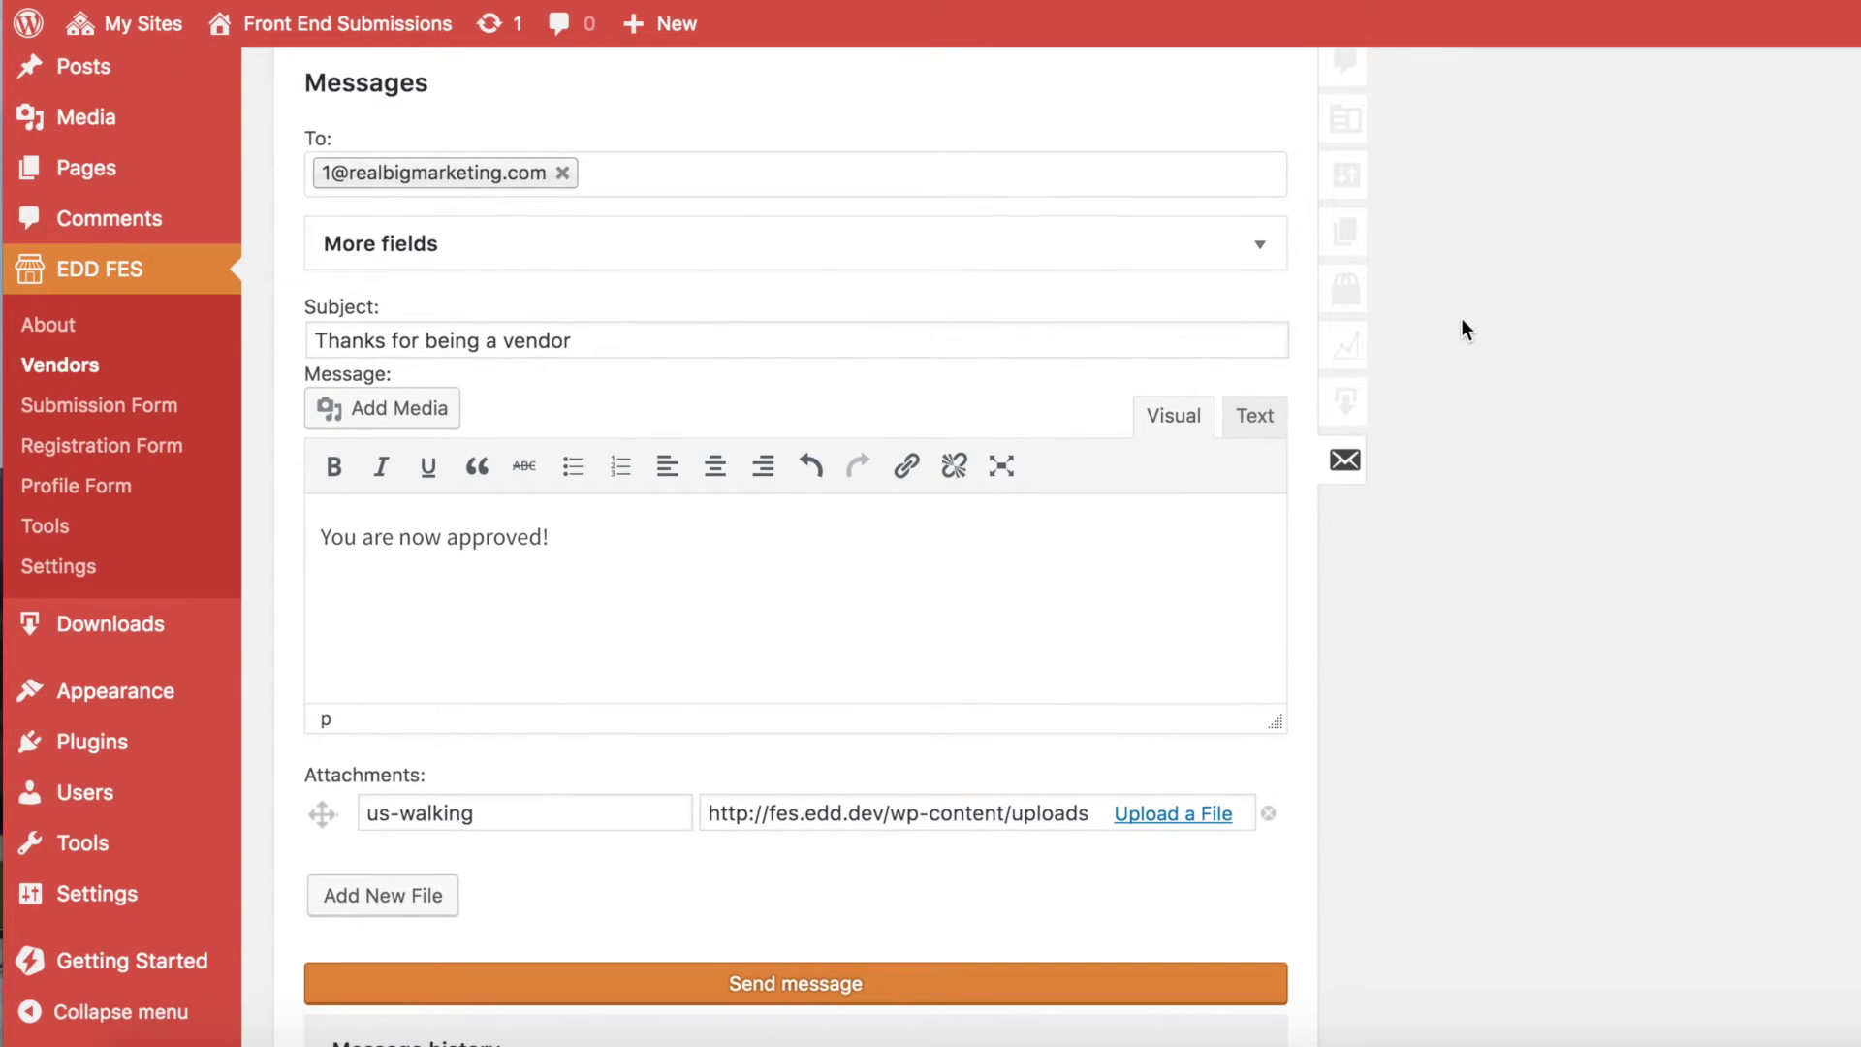
left_click(870, 1000)
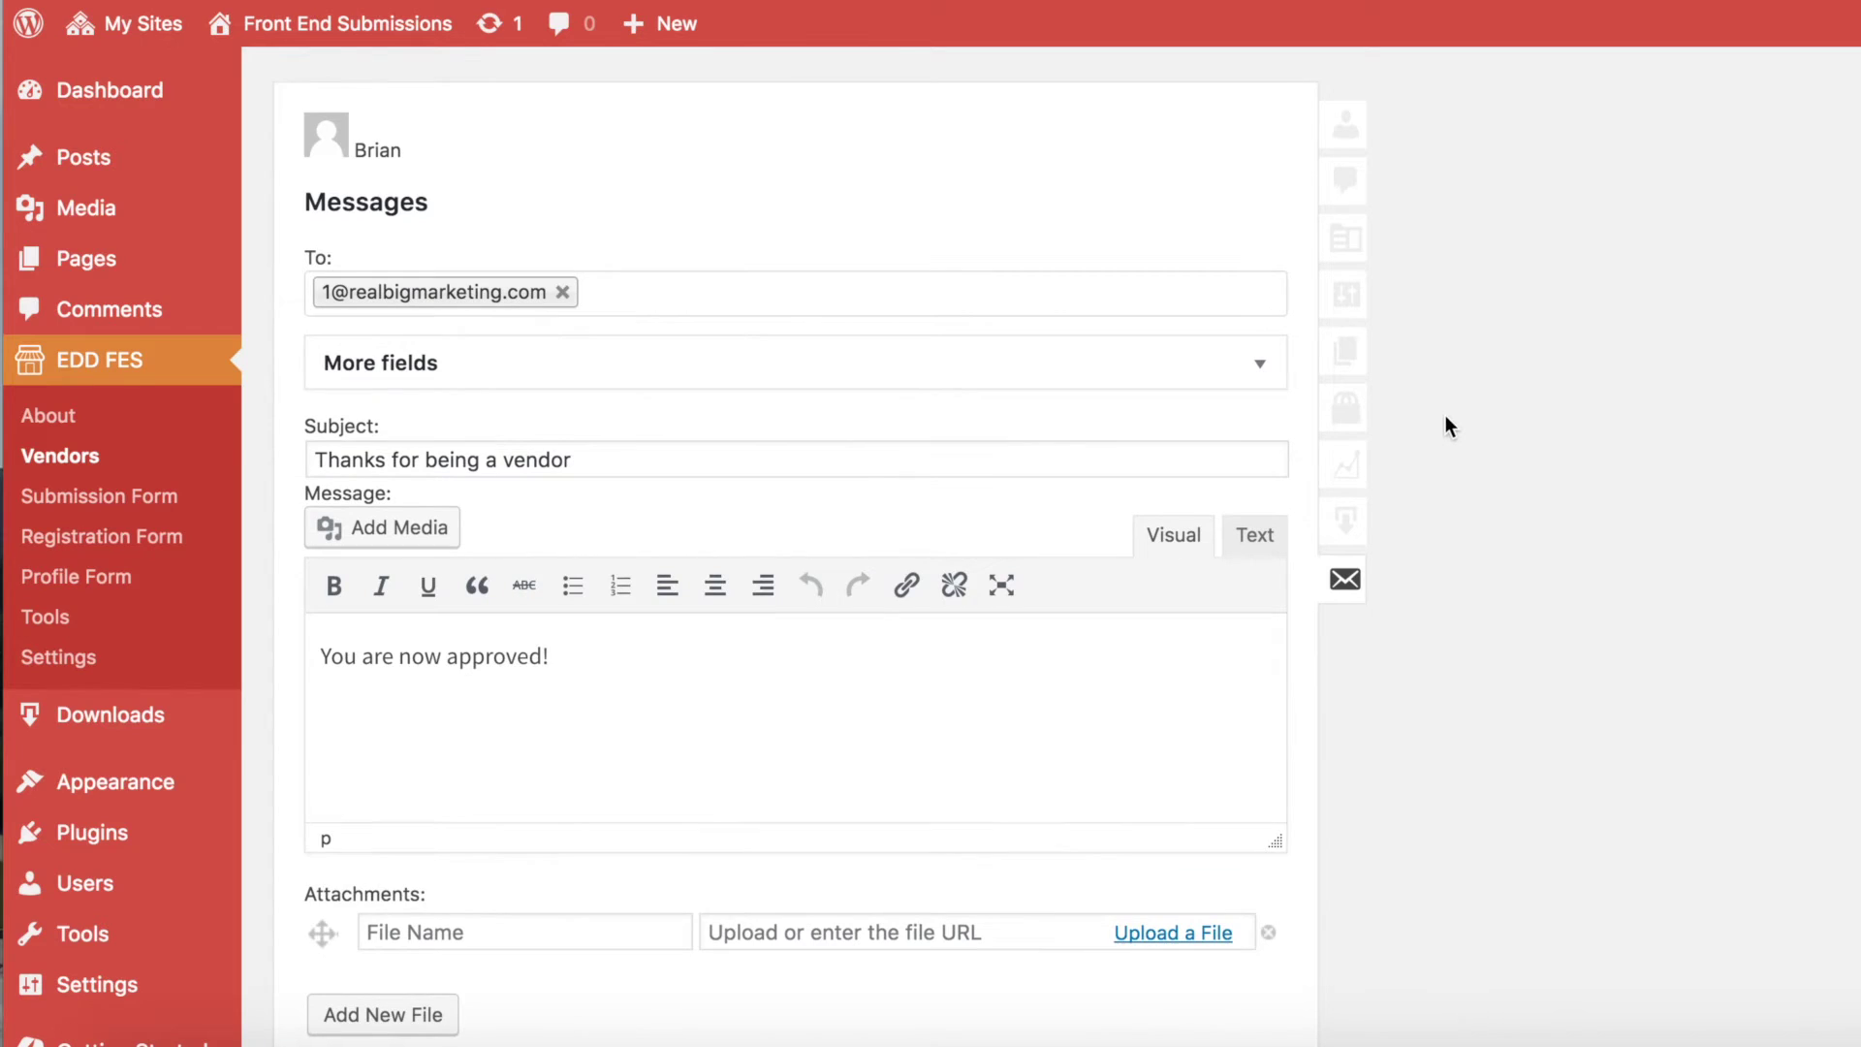
scroll(1441, 398, "down", 5)
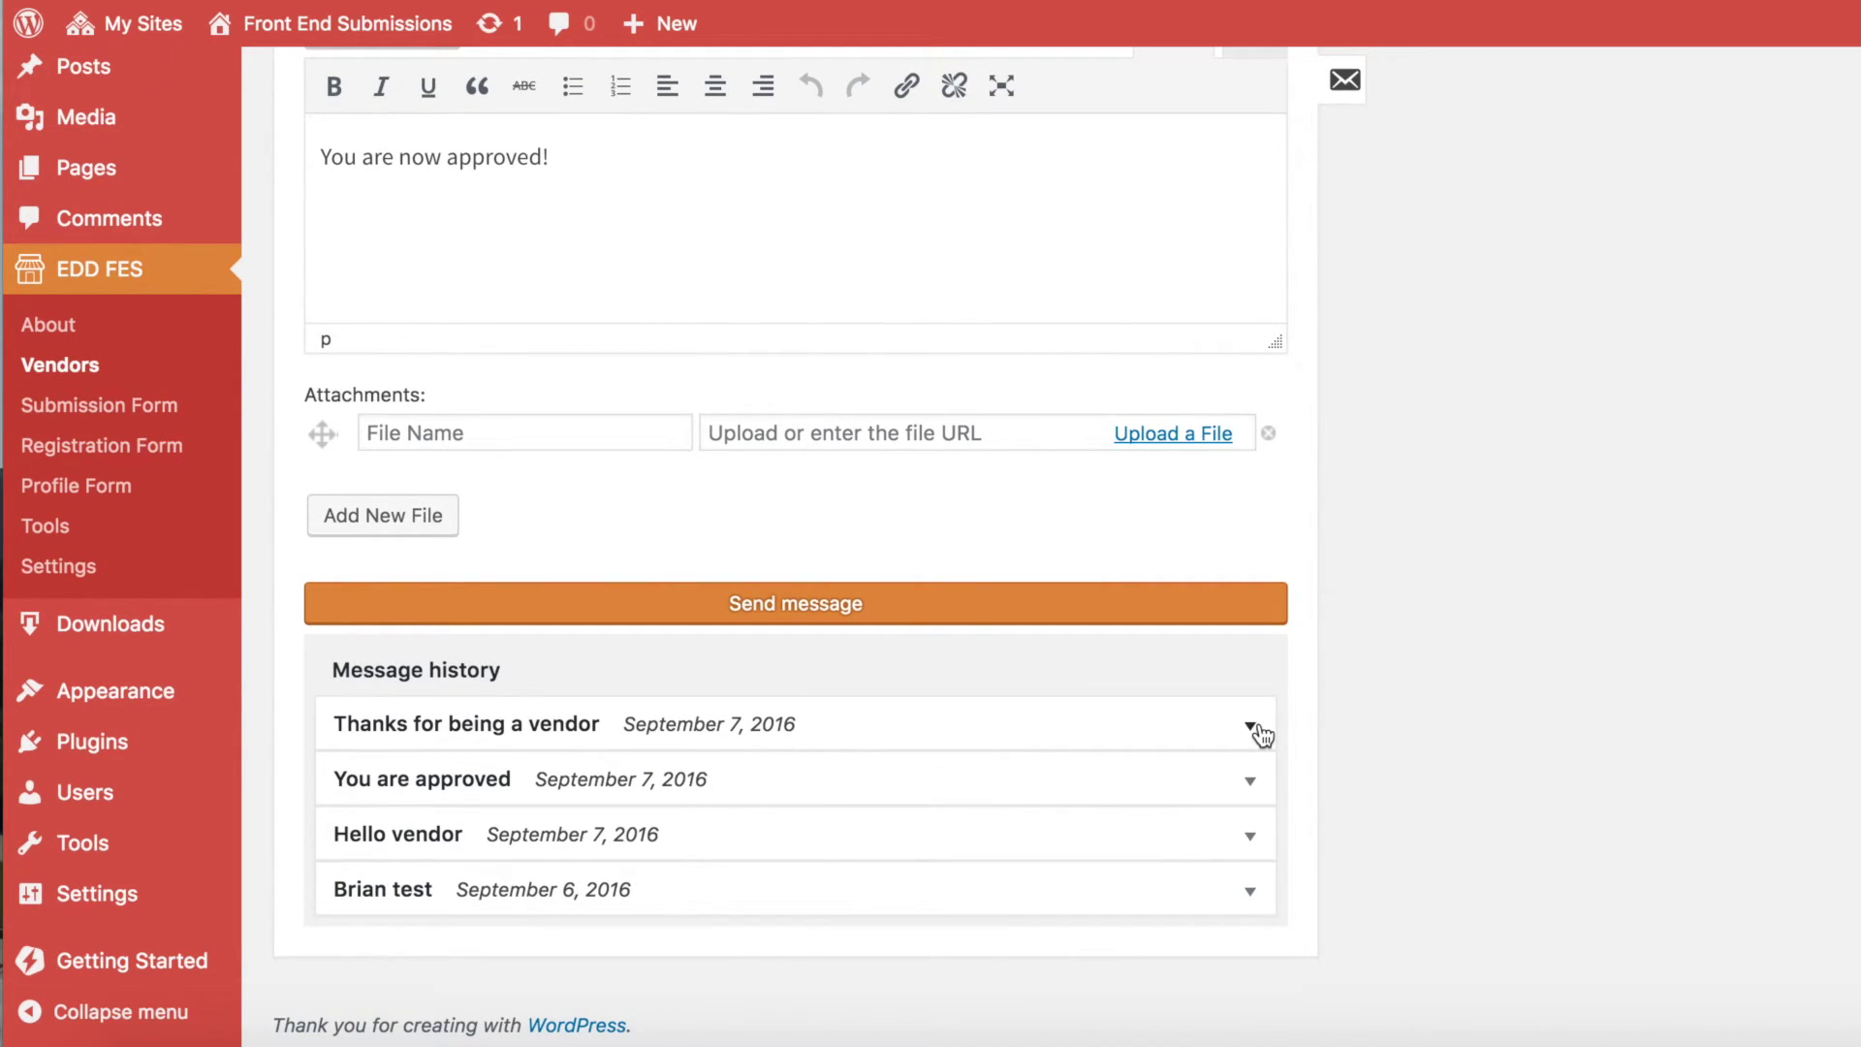
left_click(1250, 727)
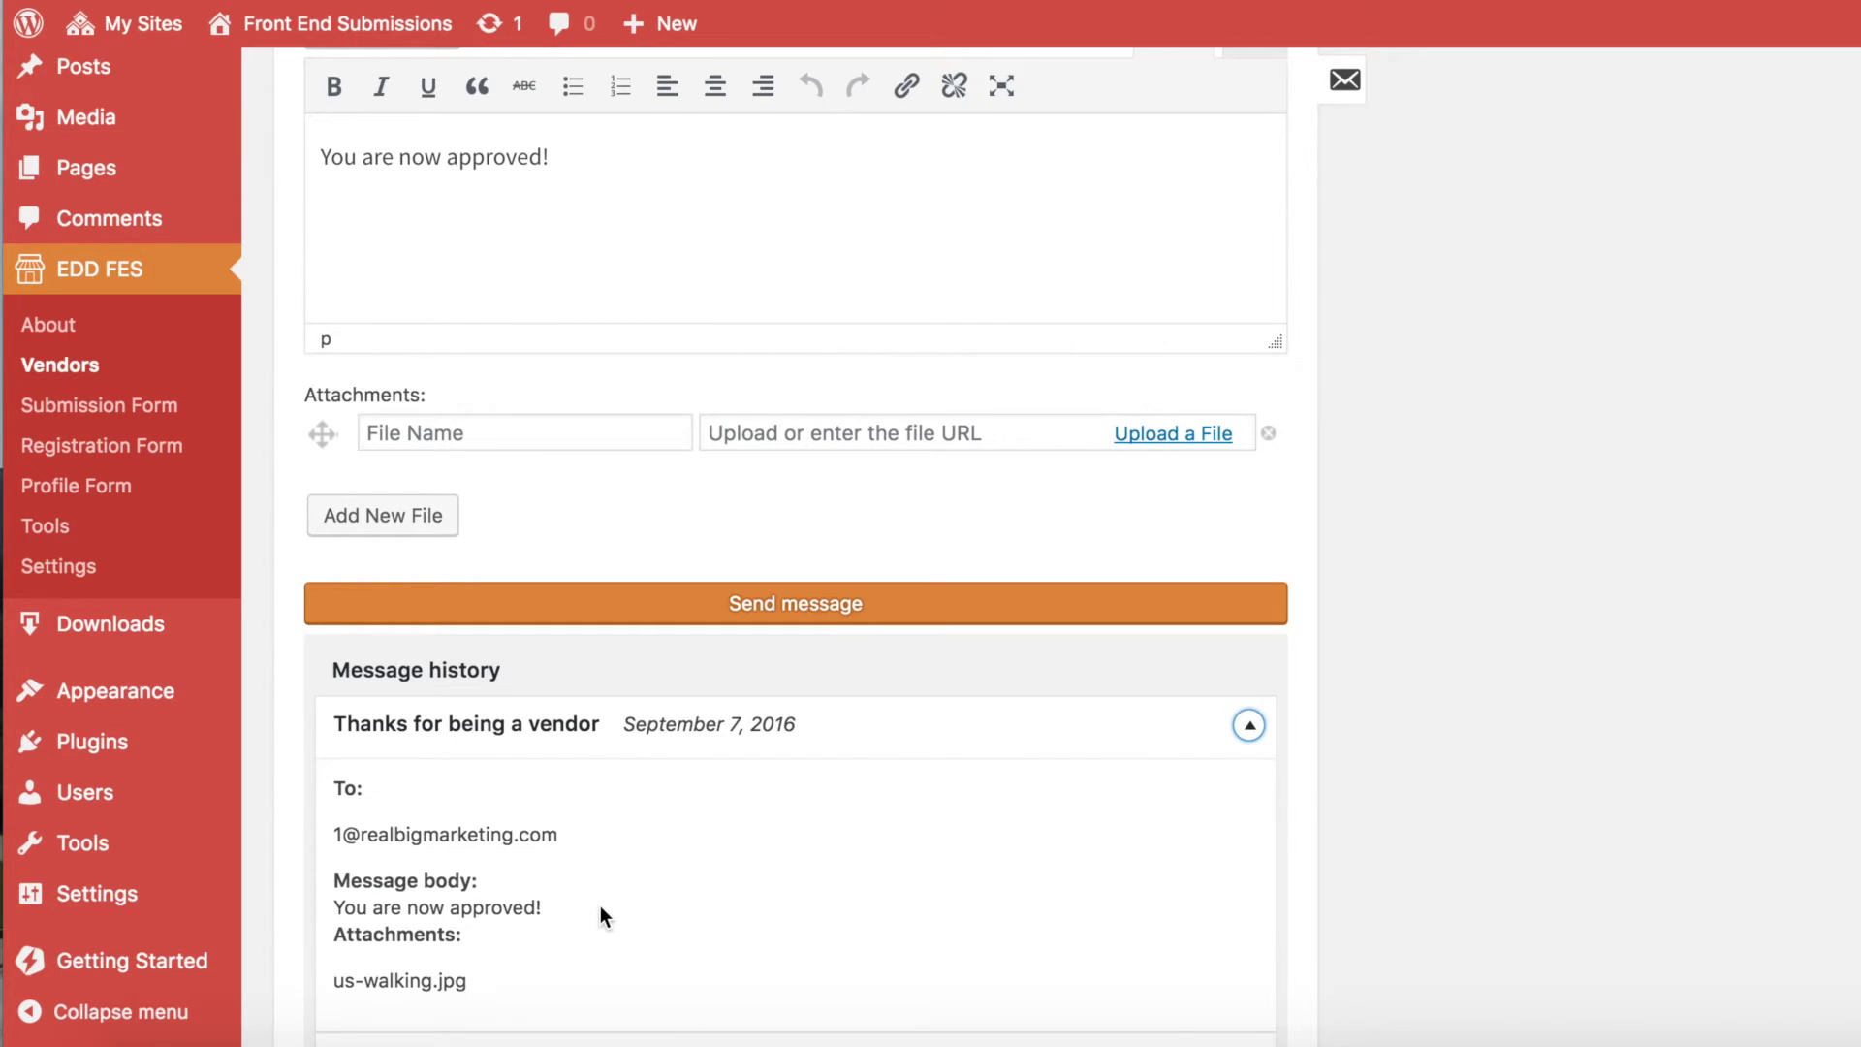
scroll(1459, 400, "up", 5)
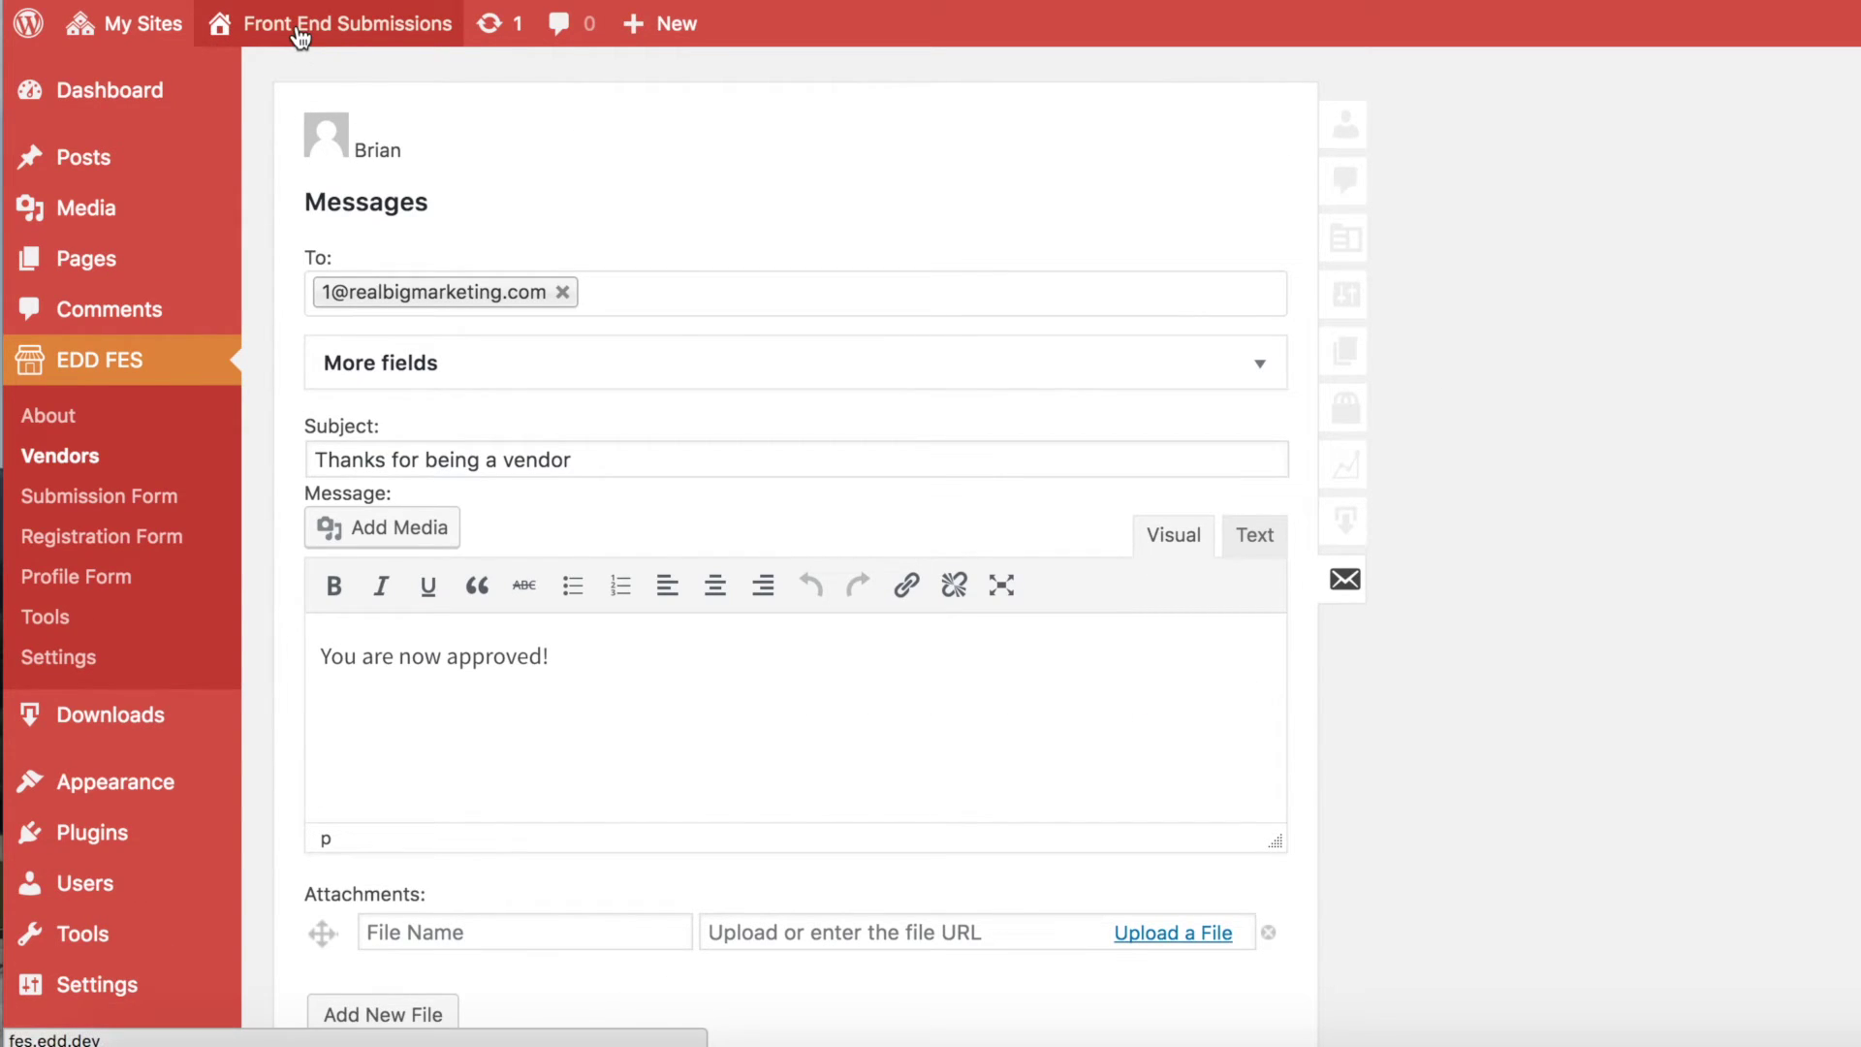
Step: Go to the front-end Vendor Dashboard and show the Orders tab listing #328 and #295
mouse_move(291, 23)
left_click(294, 76)
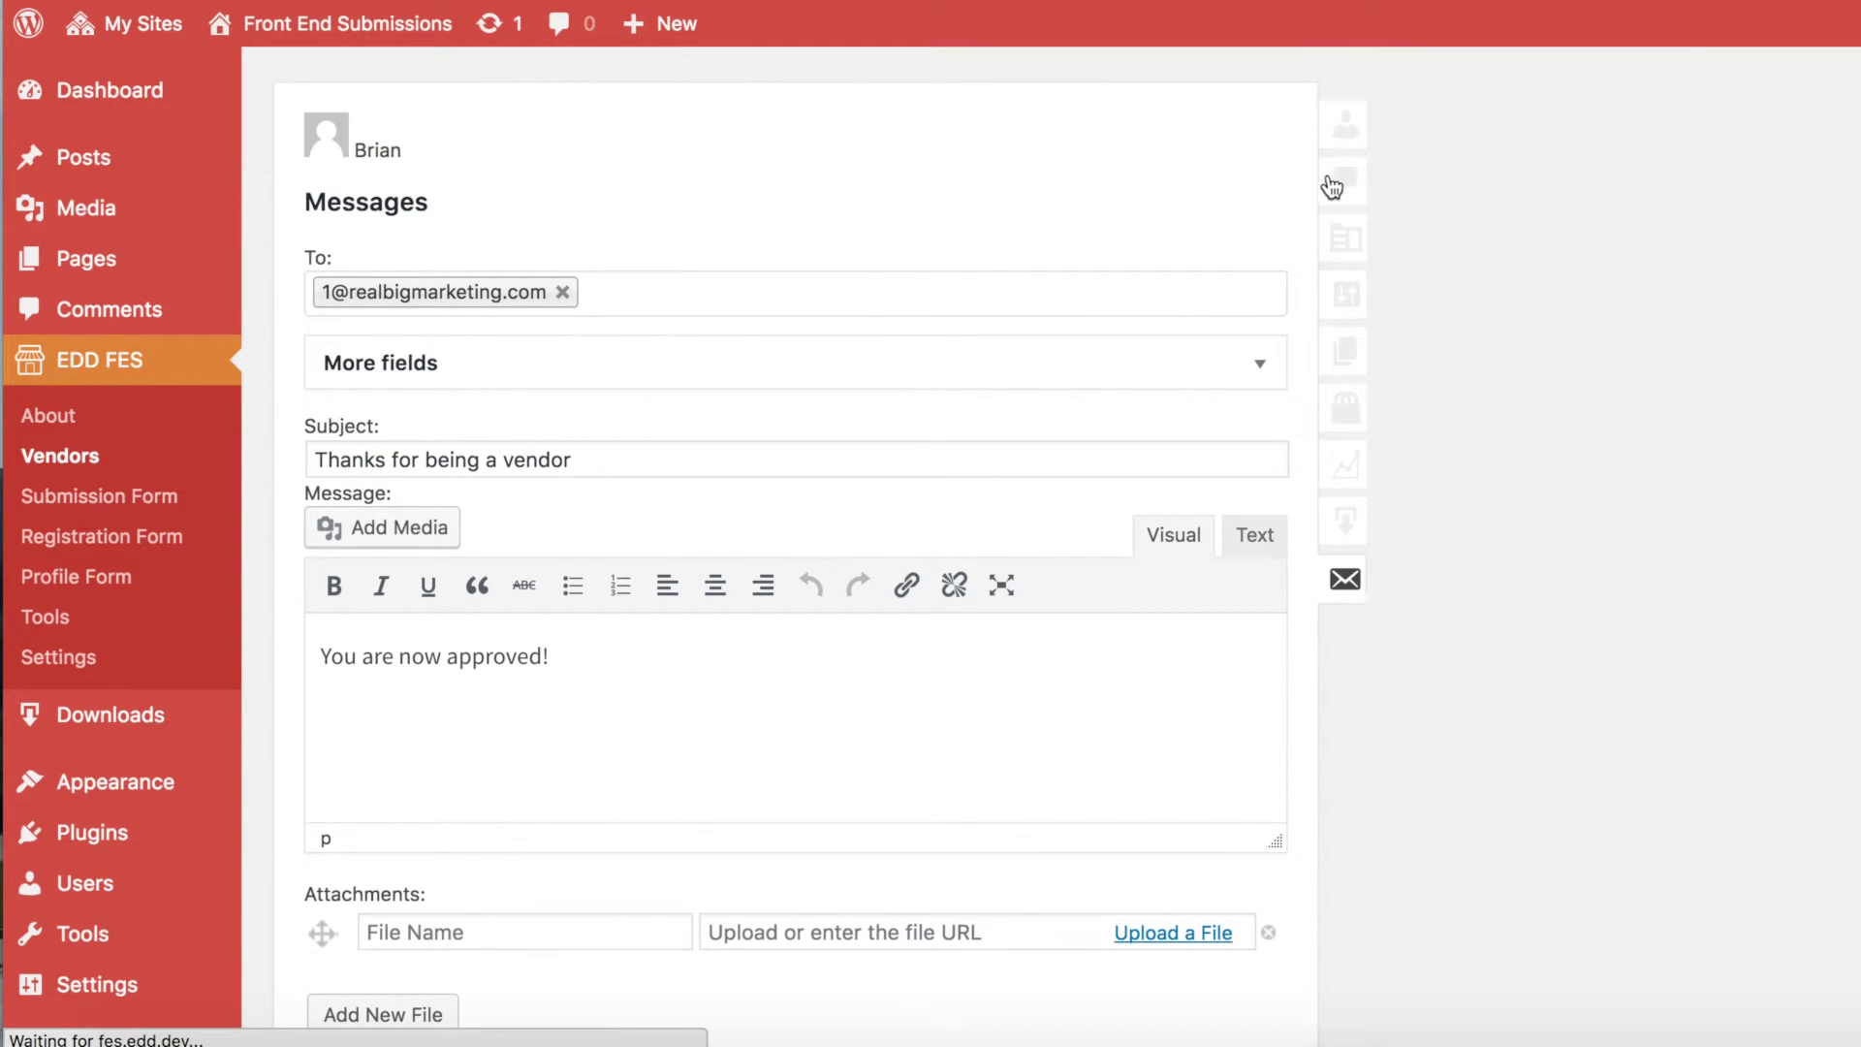
left_click(1767, 188)
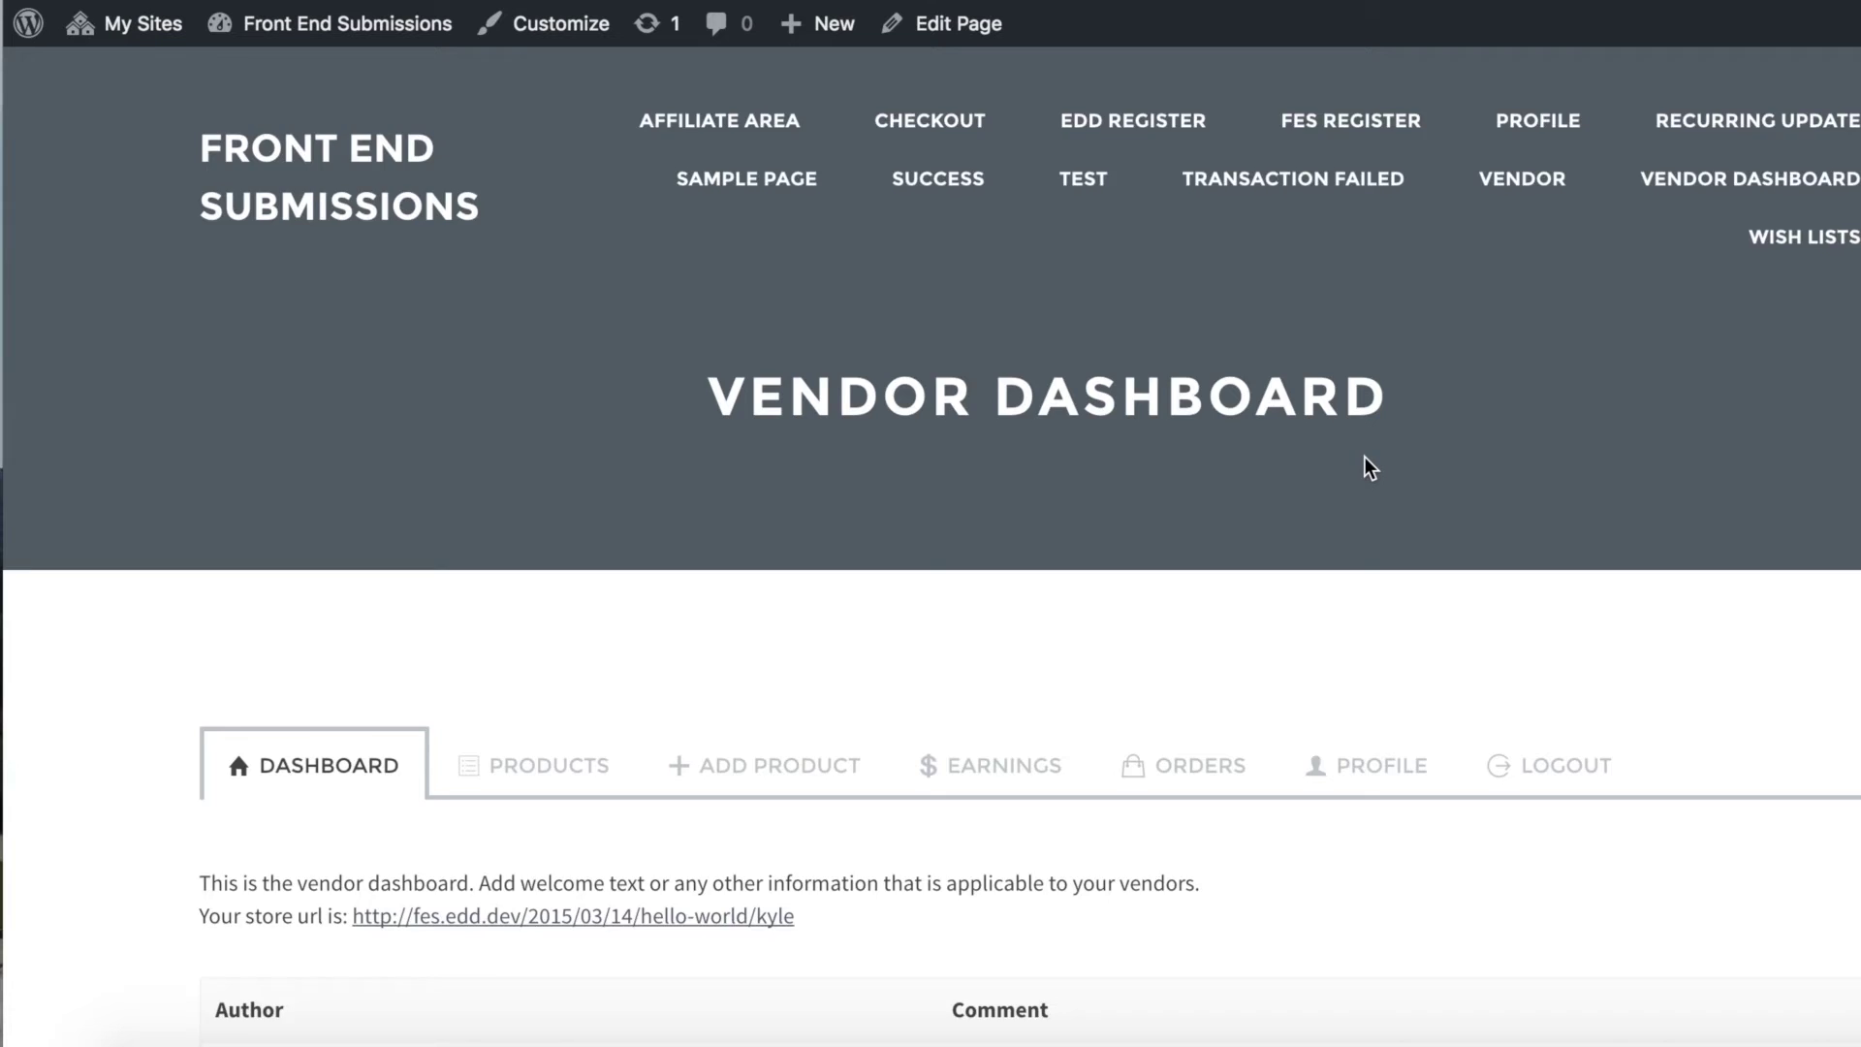
scroll(1365, 465, "down", 3)
left_click(1163, 554)
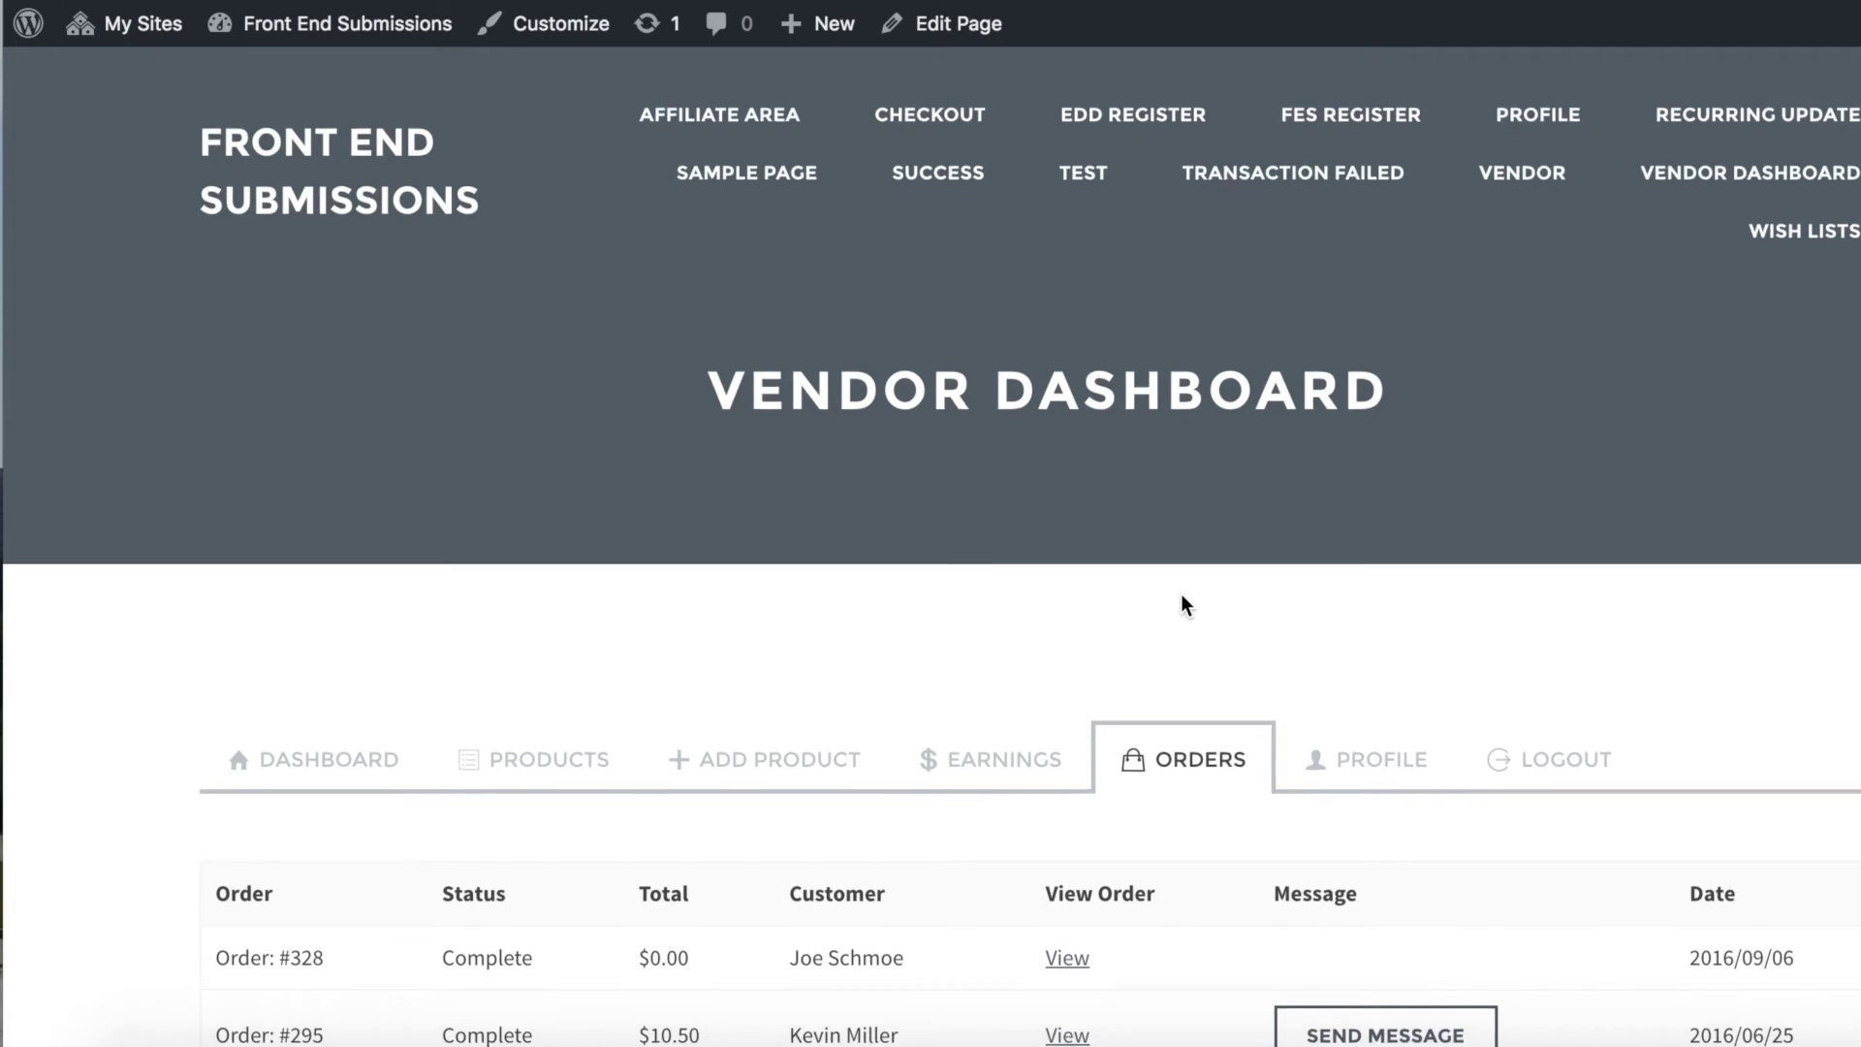
scroll(1182, 603, "down", 8)
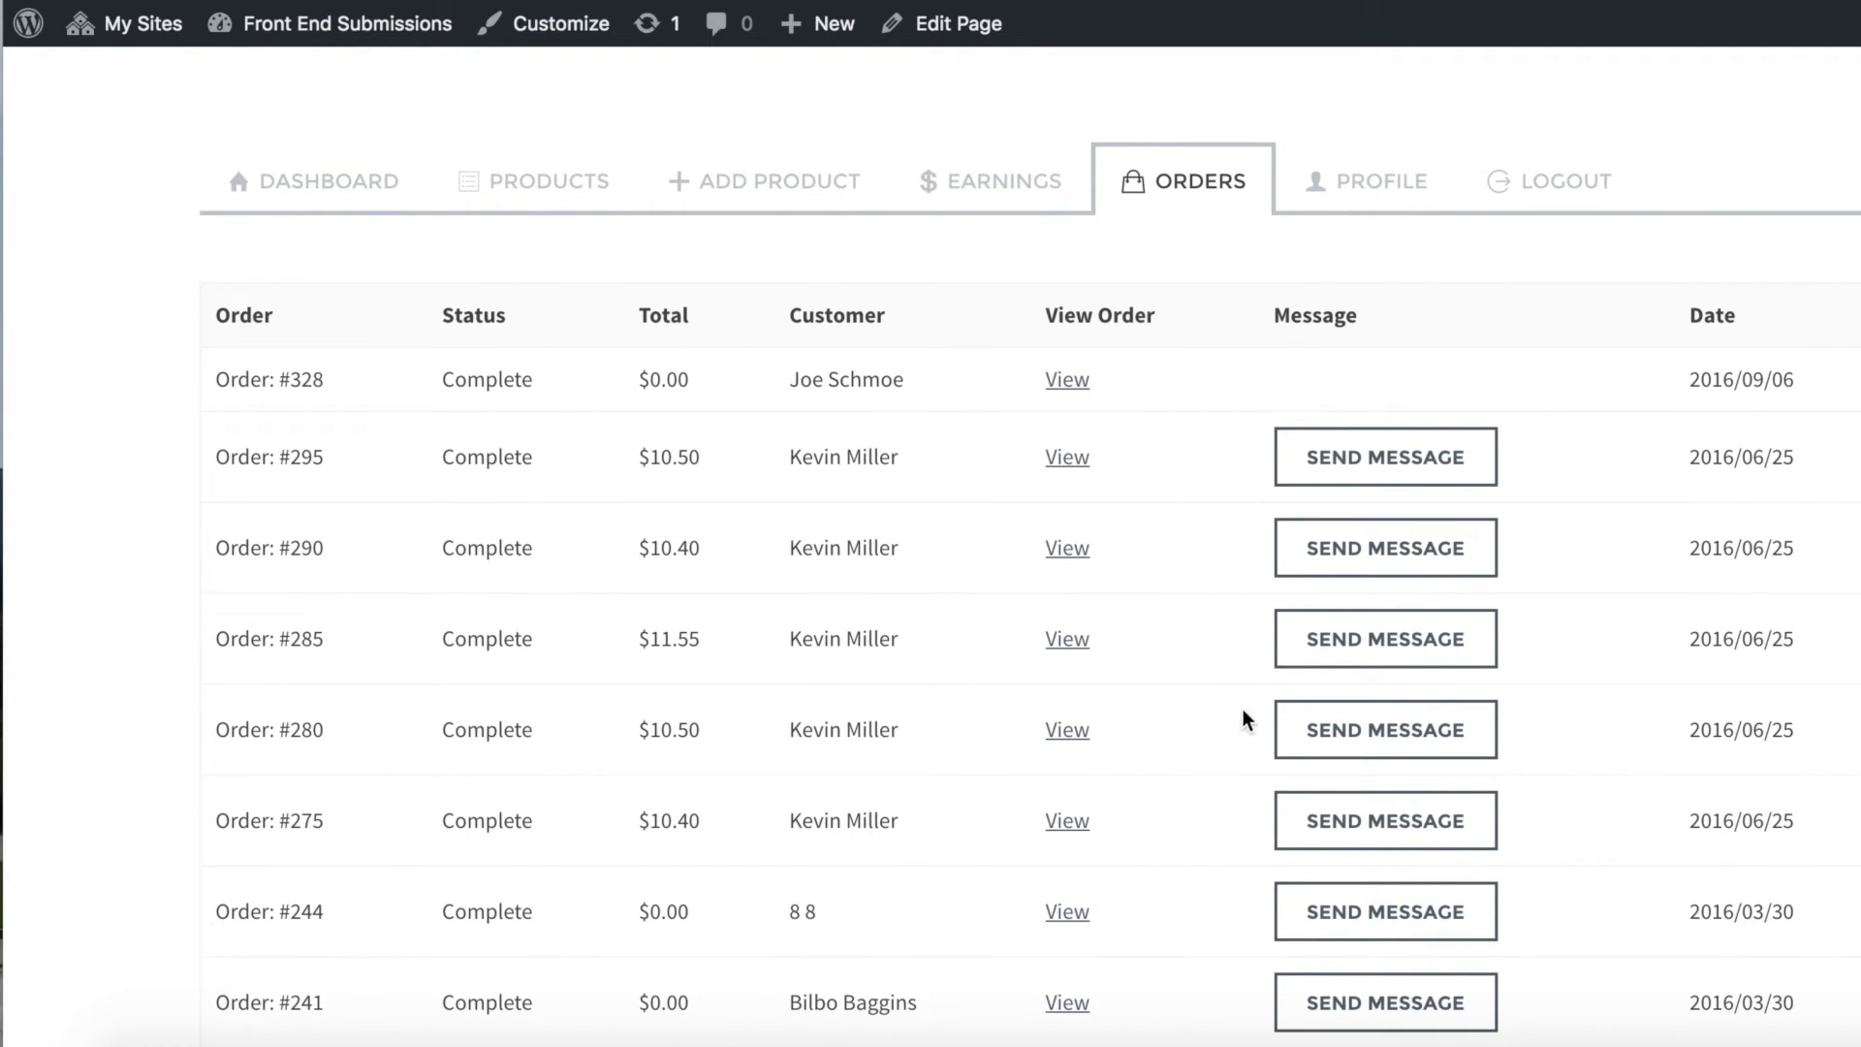
Step: Start a message to the order's customer with subject 'Thanks for purchasing my product'
left_click(1389, 551)
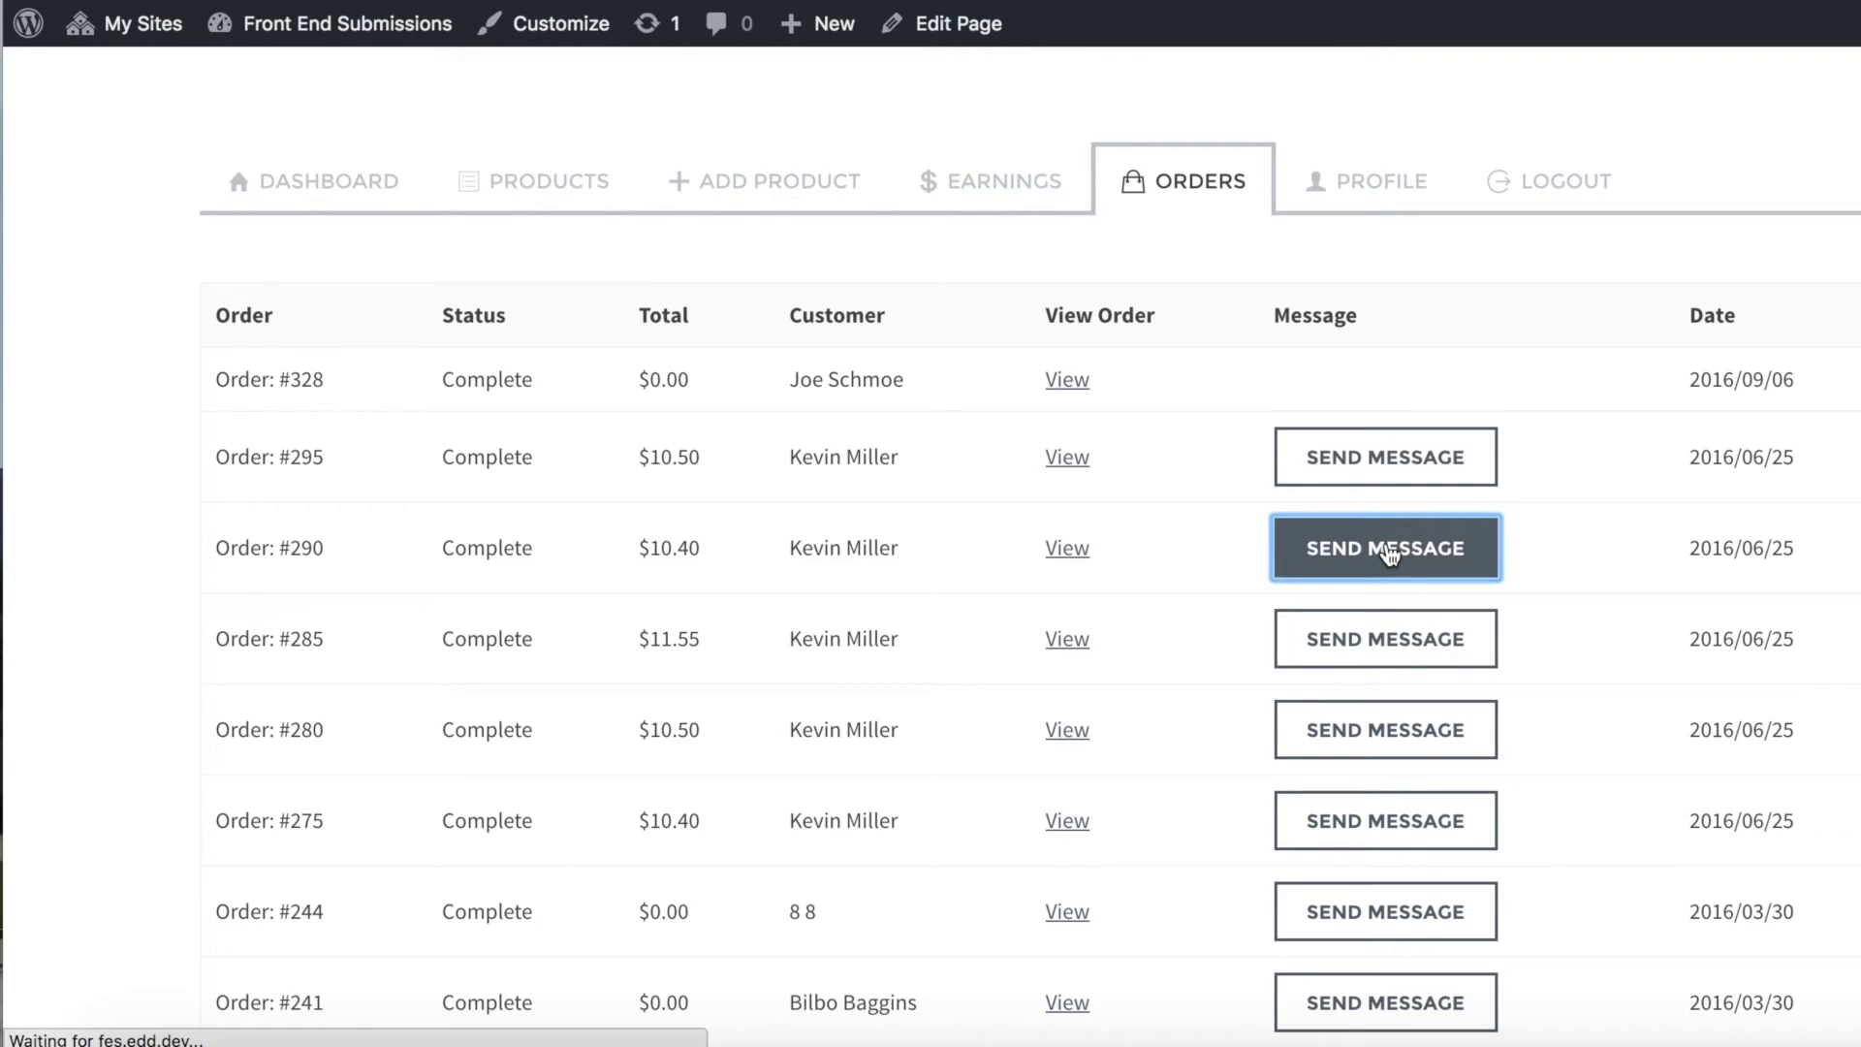
scroll(1353, 484, "down", 6)
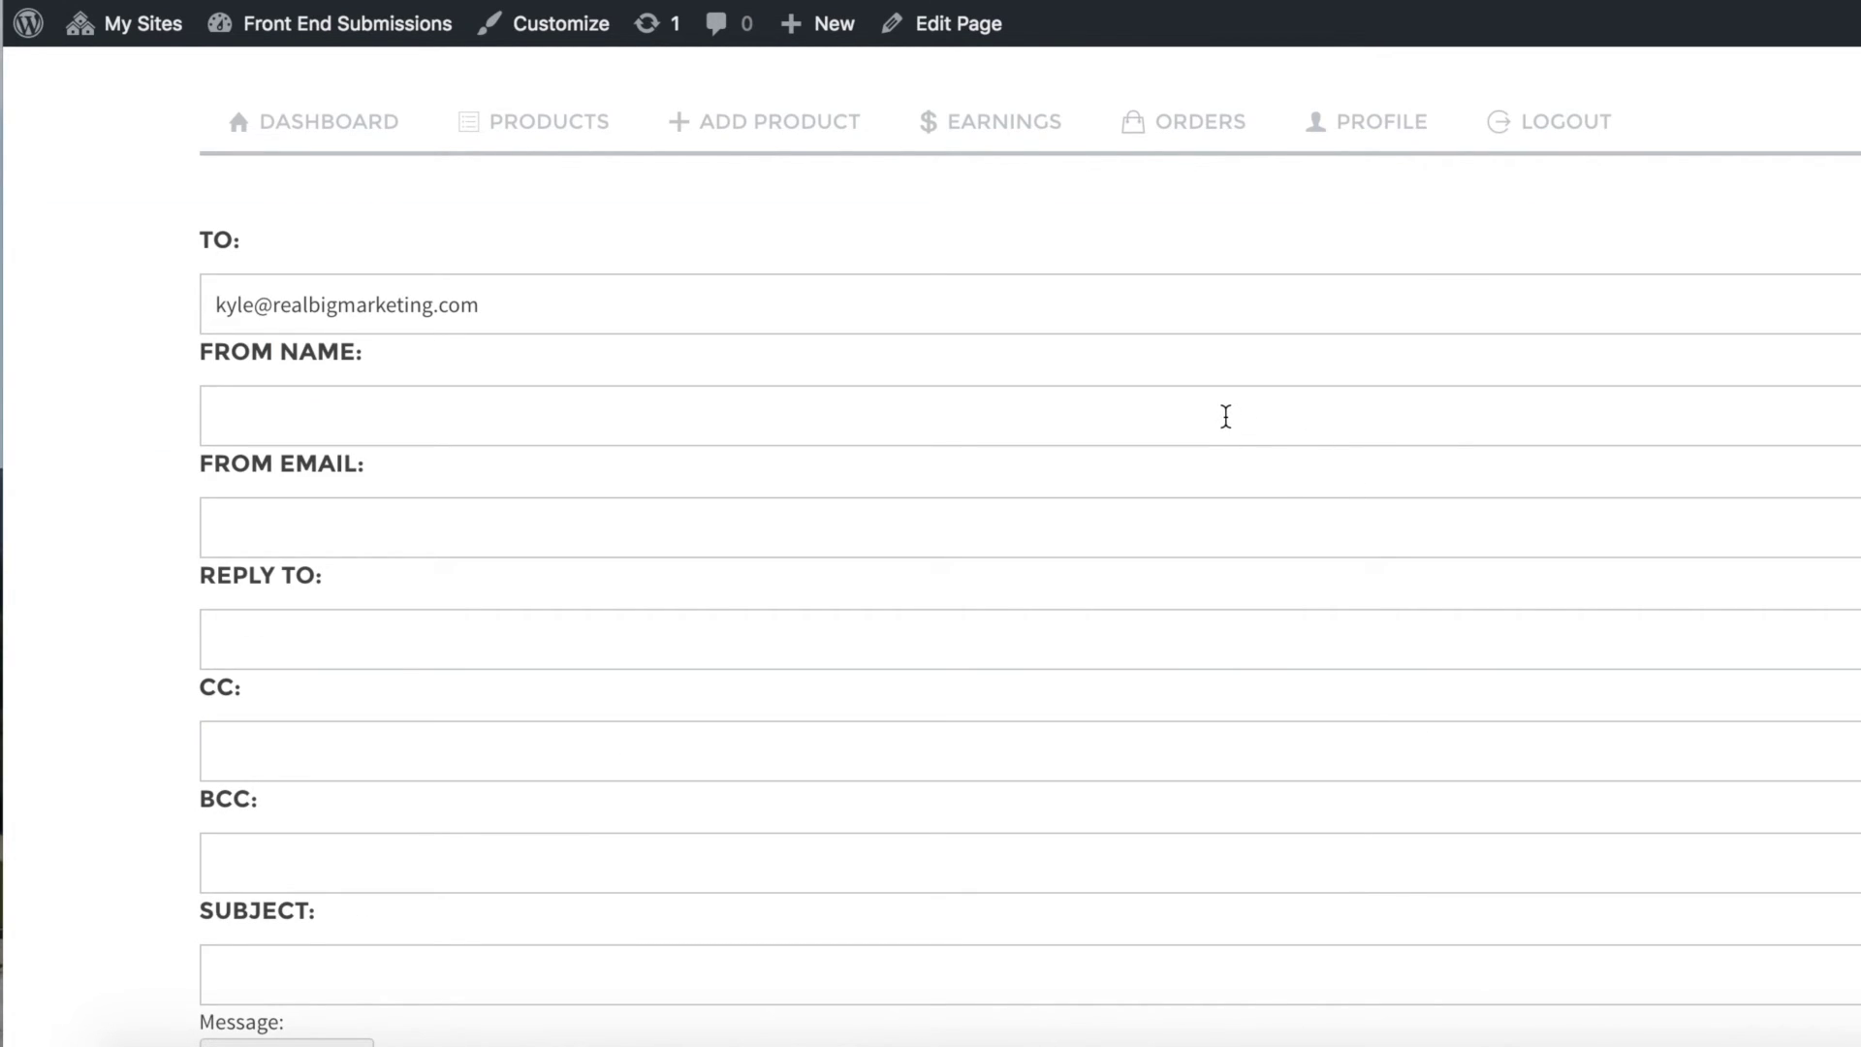
scroll(1219, 410, "down", 1)
scroll(1220, 410, "down", 1)
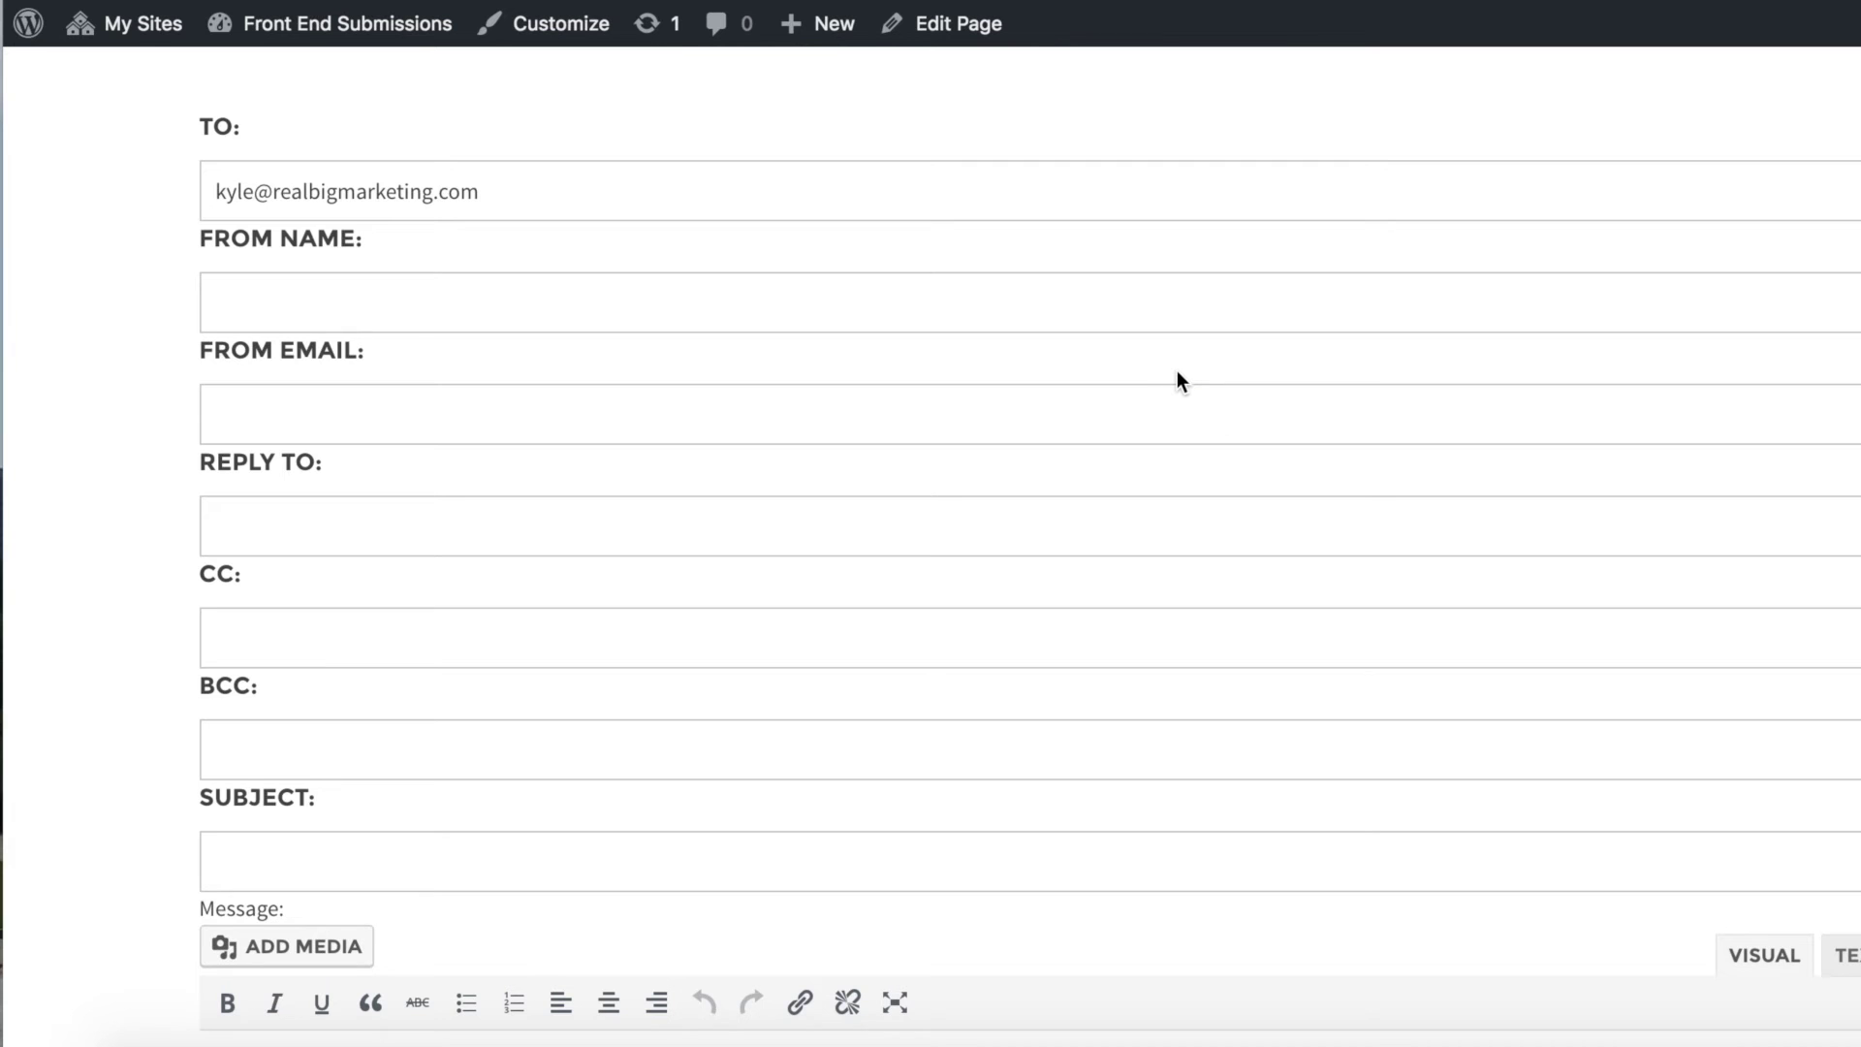
scroll(1179, 372, "down", 3)
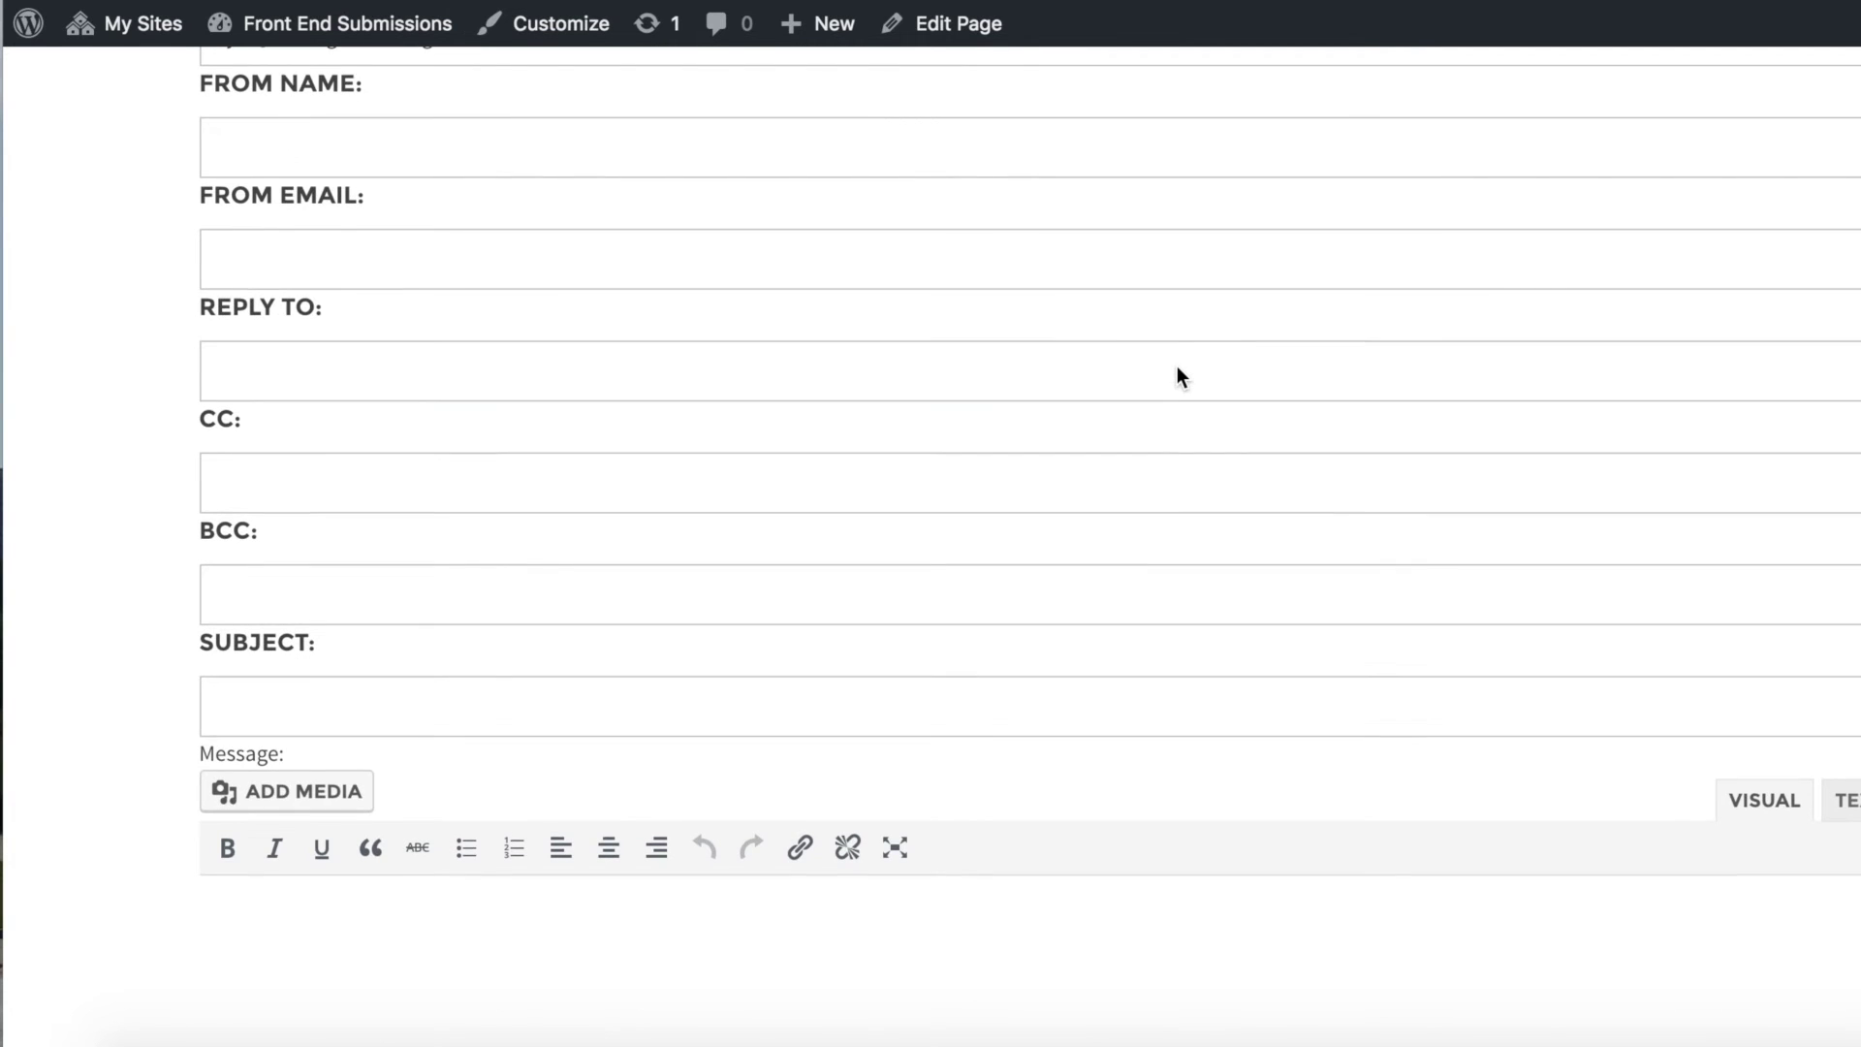
left_click(860, 700)
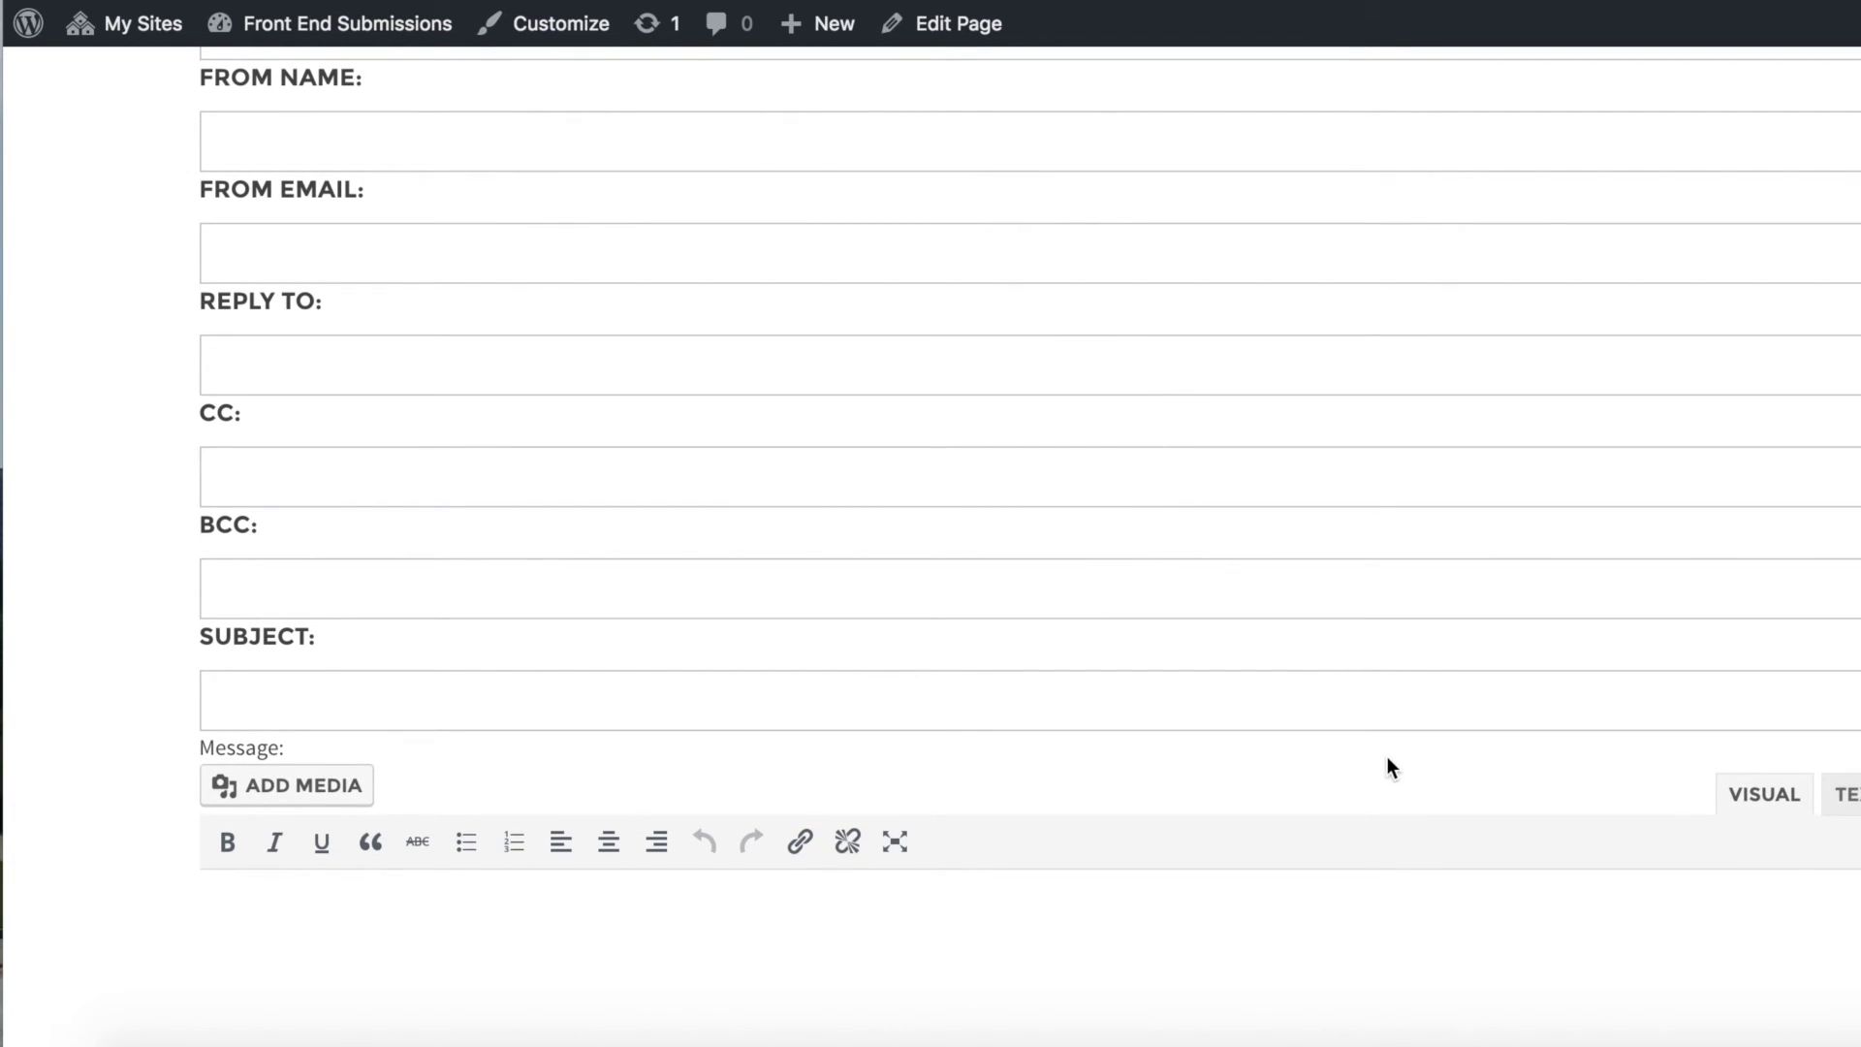
type("Thanks")
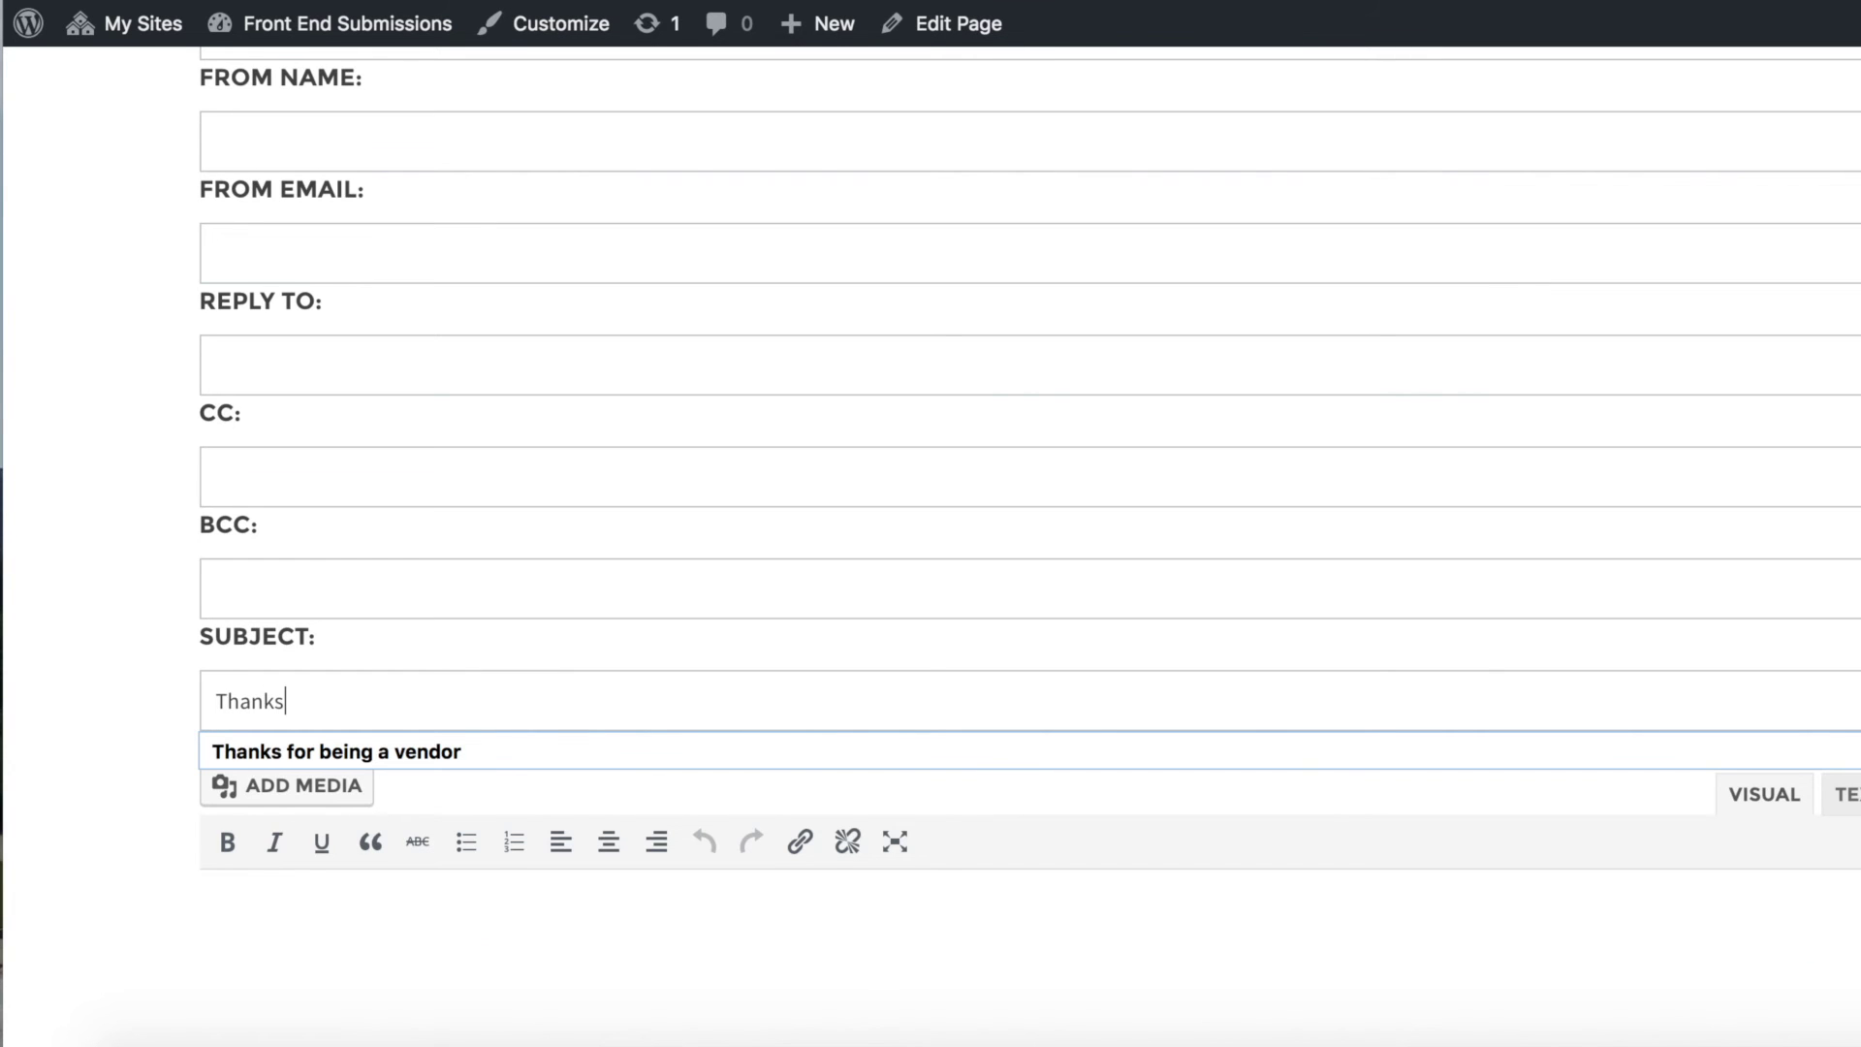
type(" for purchasing")
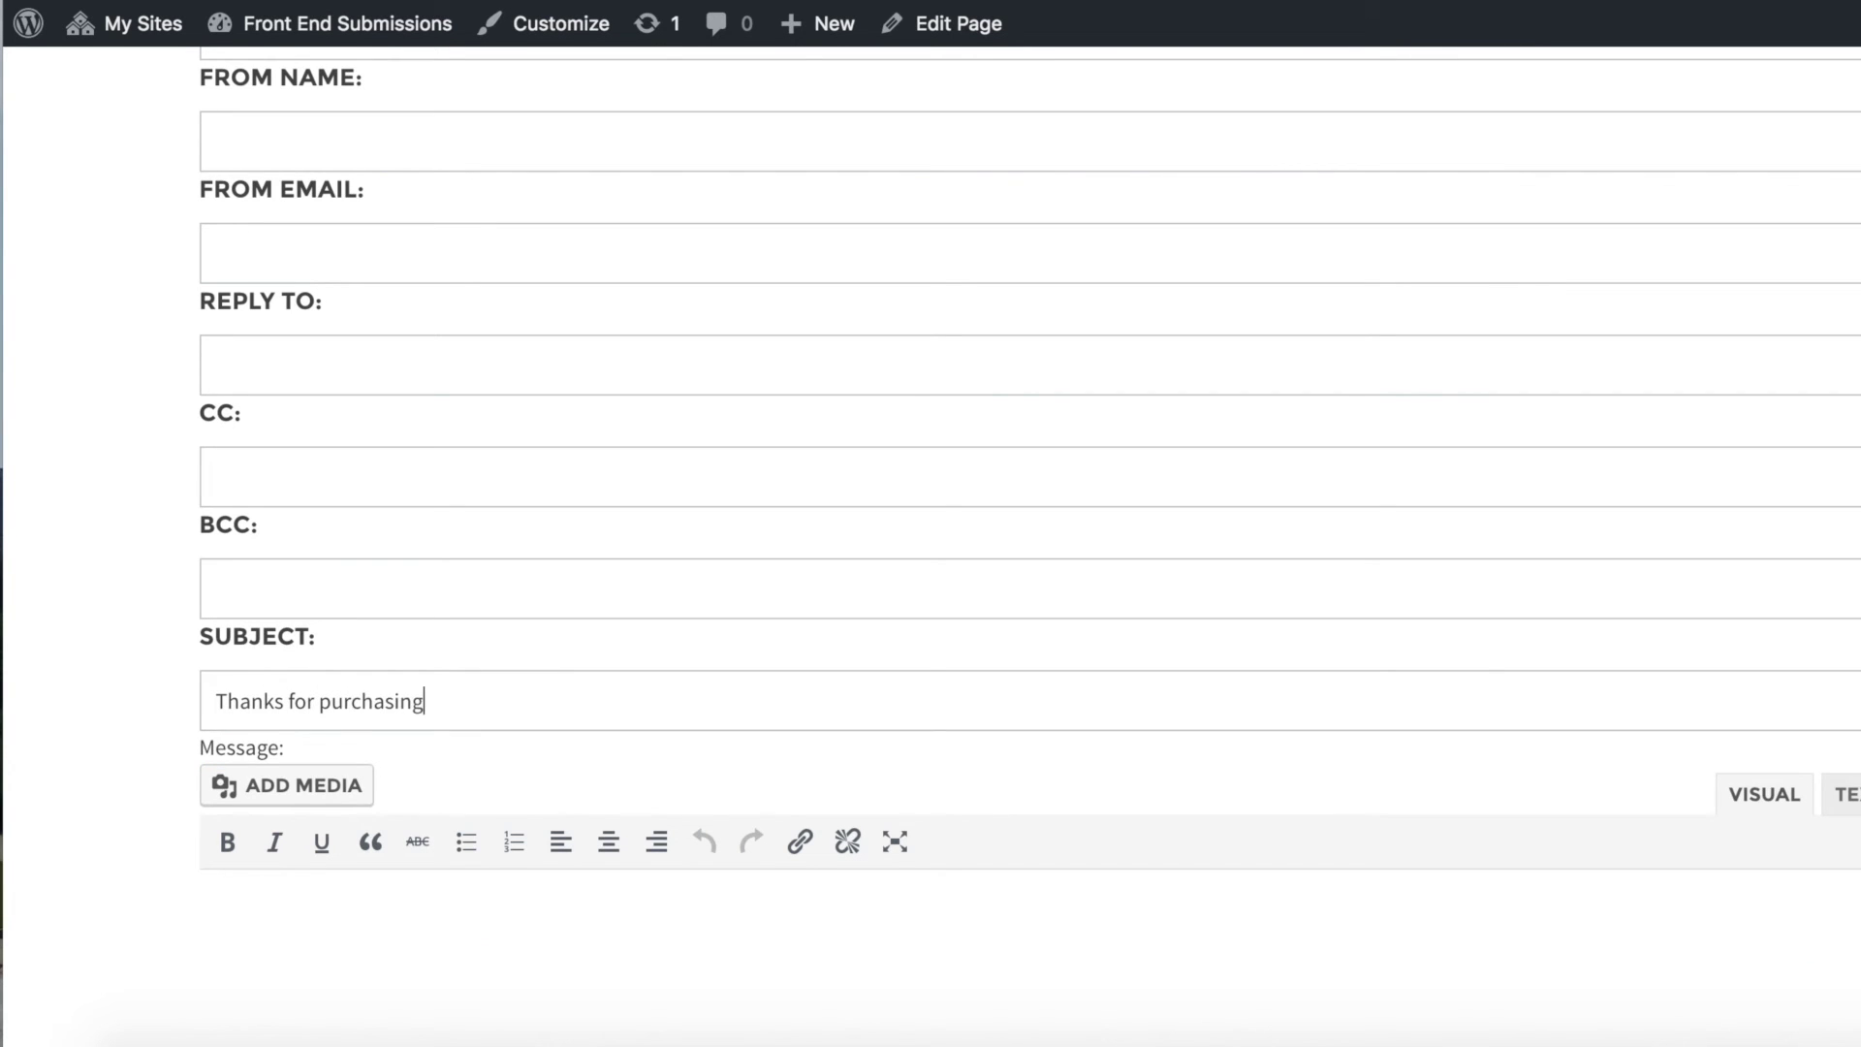
type(" my product")
Step: Write the message body 'Here is something special for you.'
left_click(1534, 976)
type("Here is some")
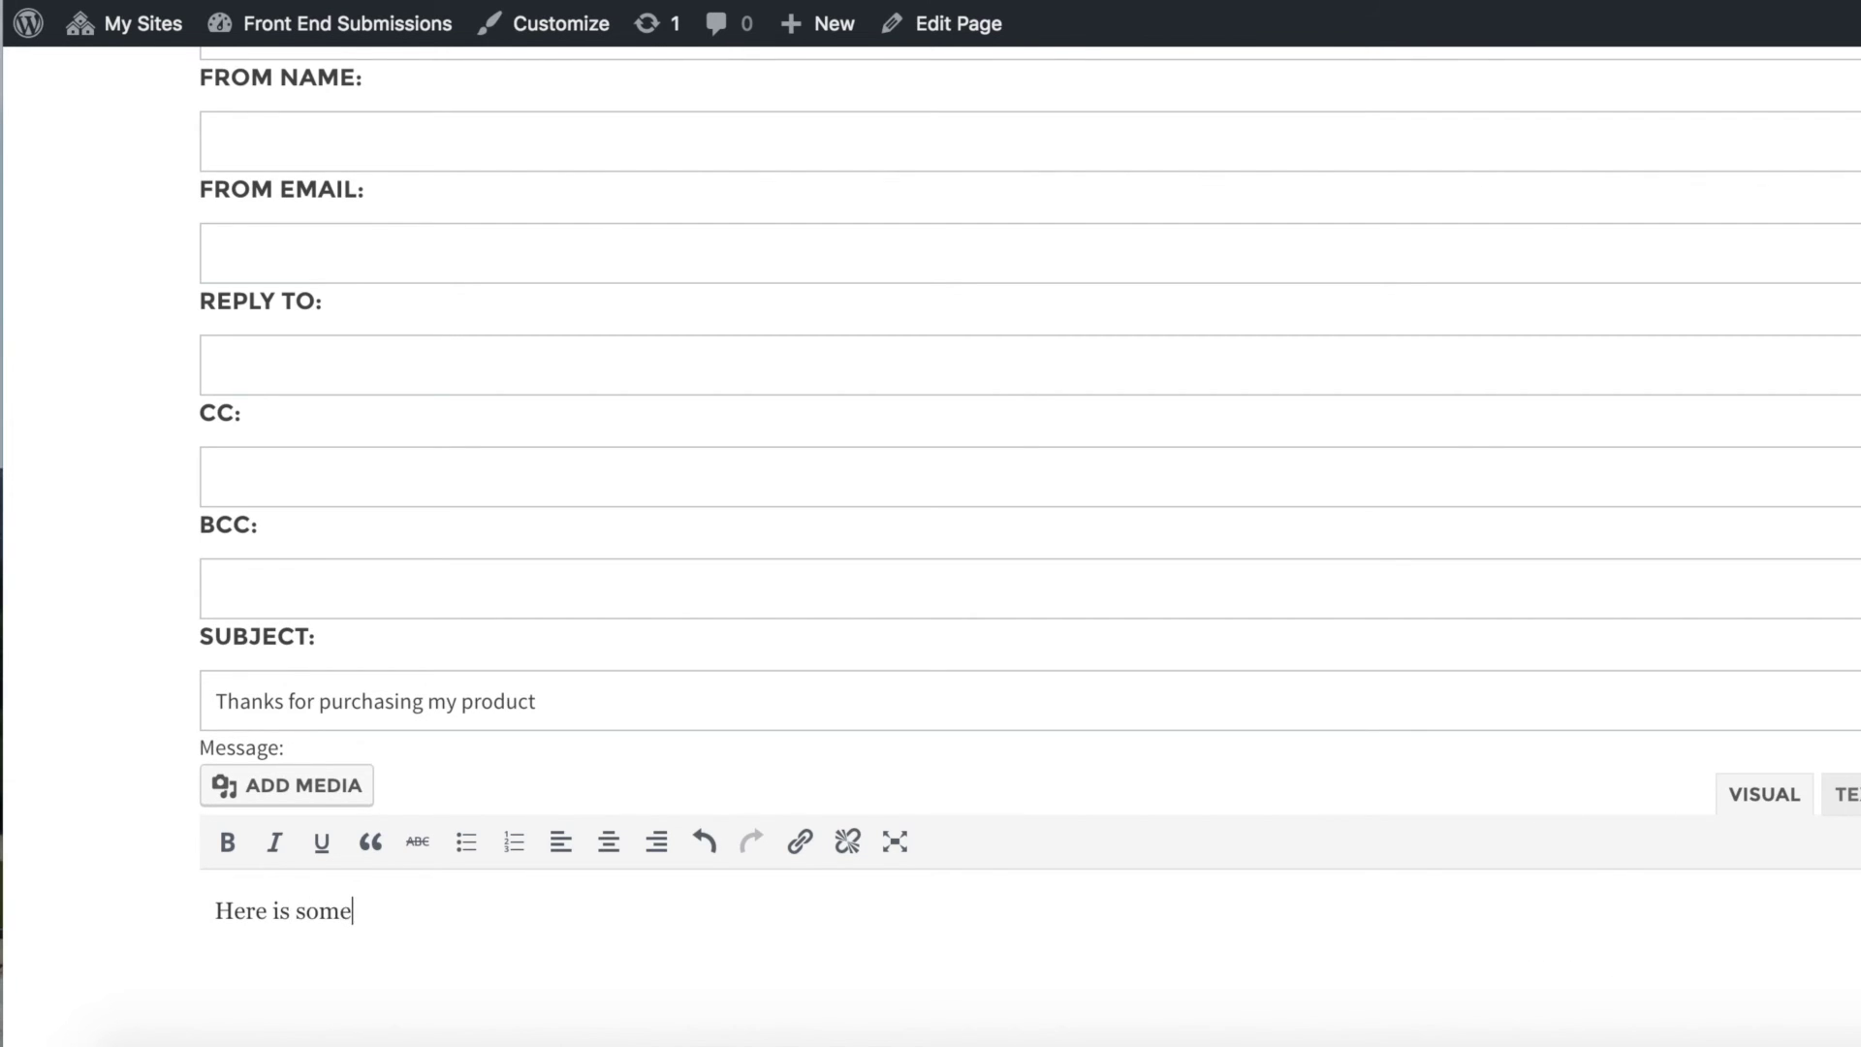
type("thing special for you.")
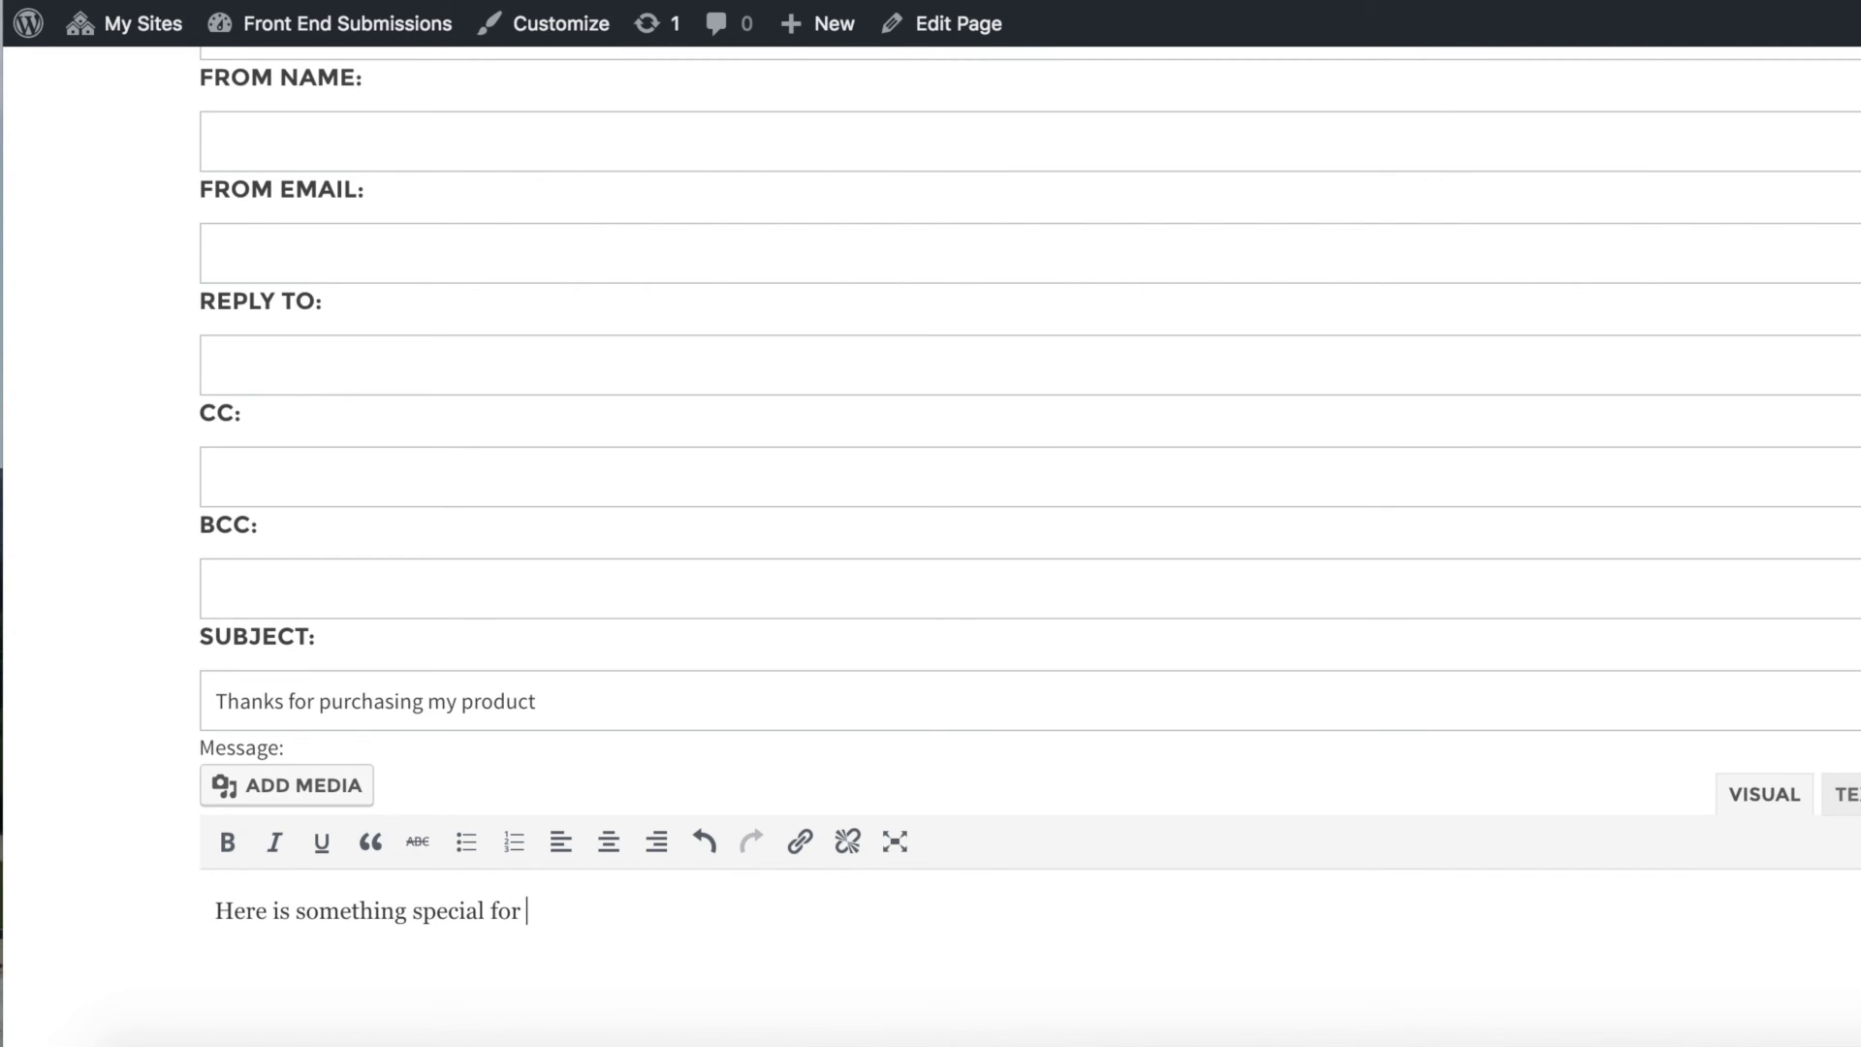
scroll(1695, 696, "down", 6)
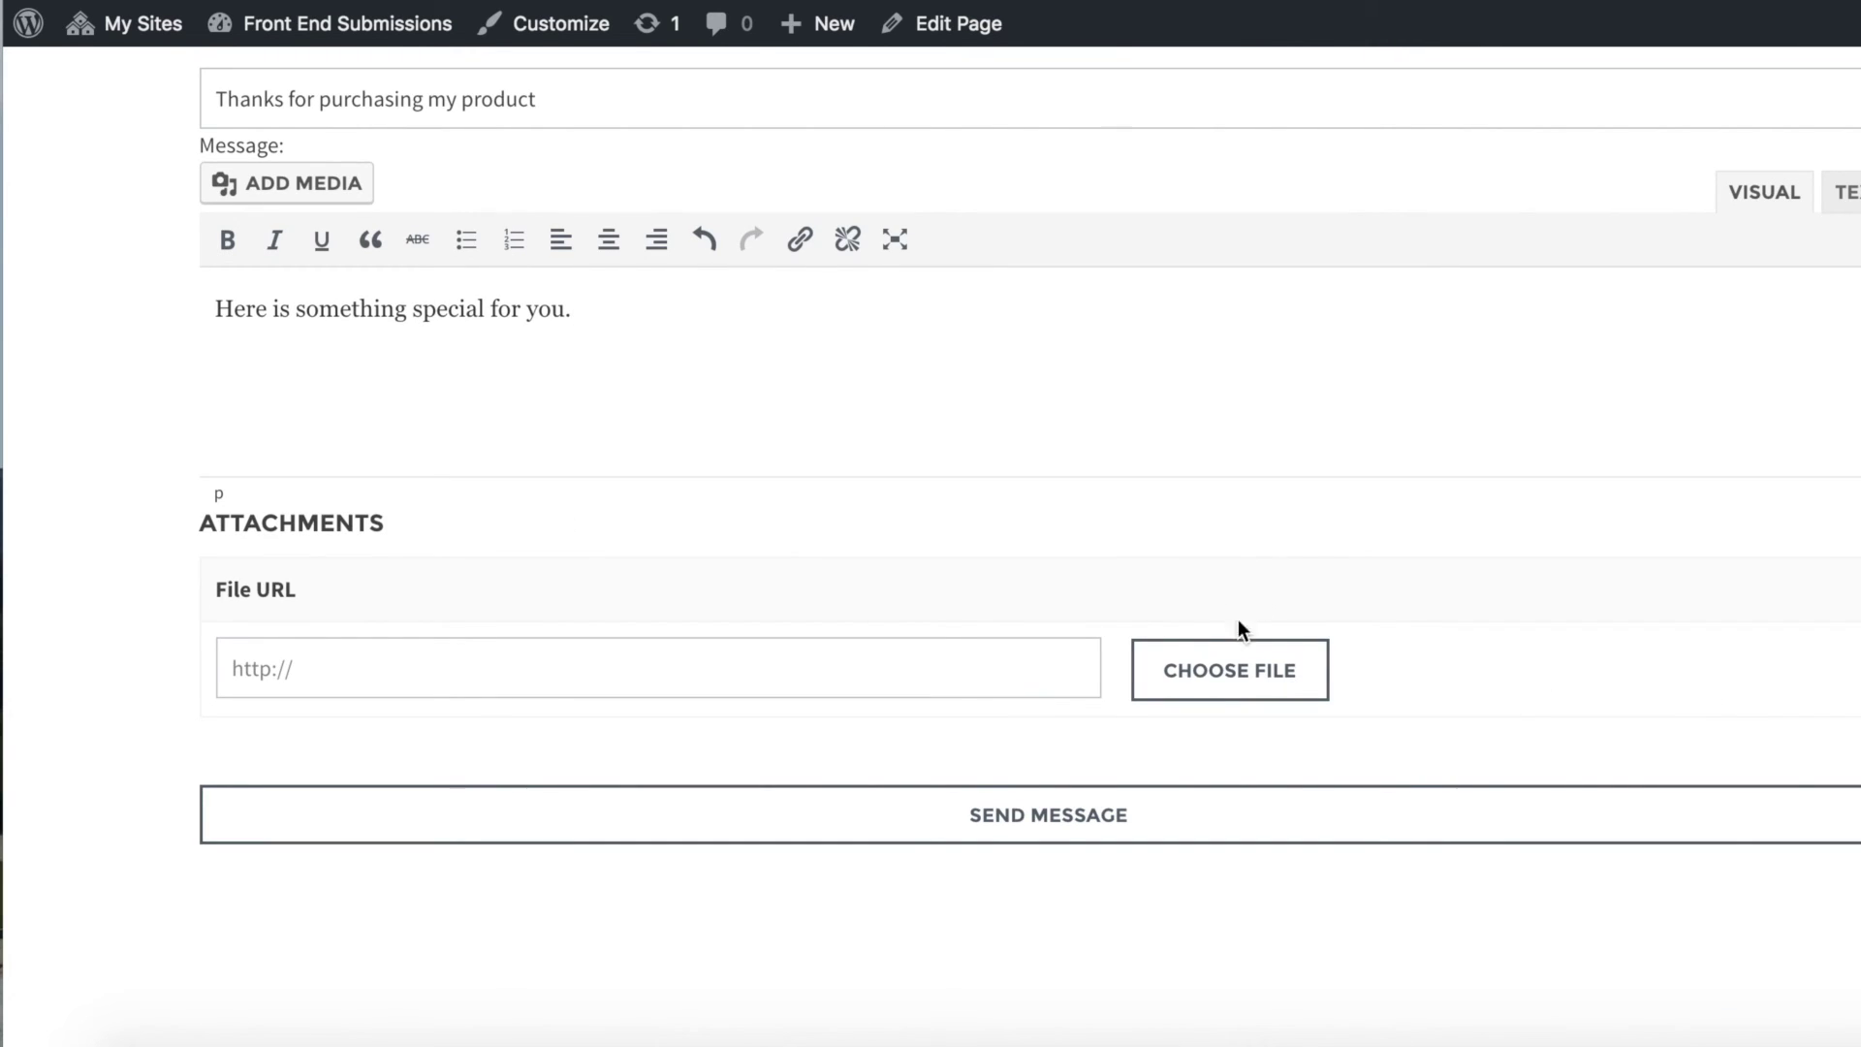
Step: Attach porch.jpg from the Media Library and send the message to the customer
left_click(1212, 669)
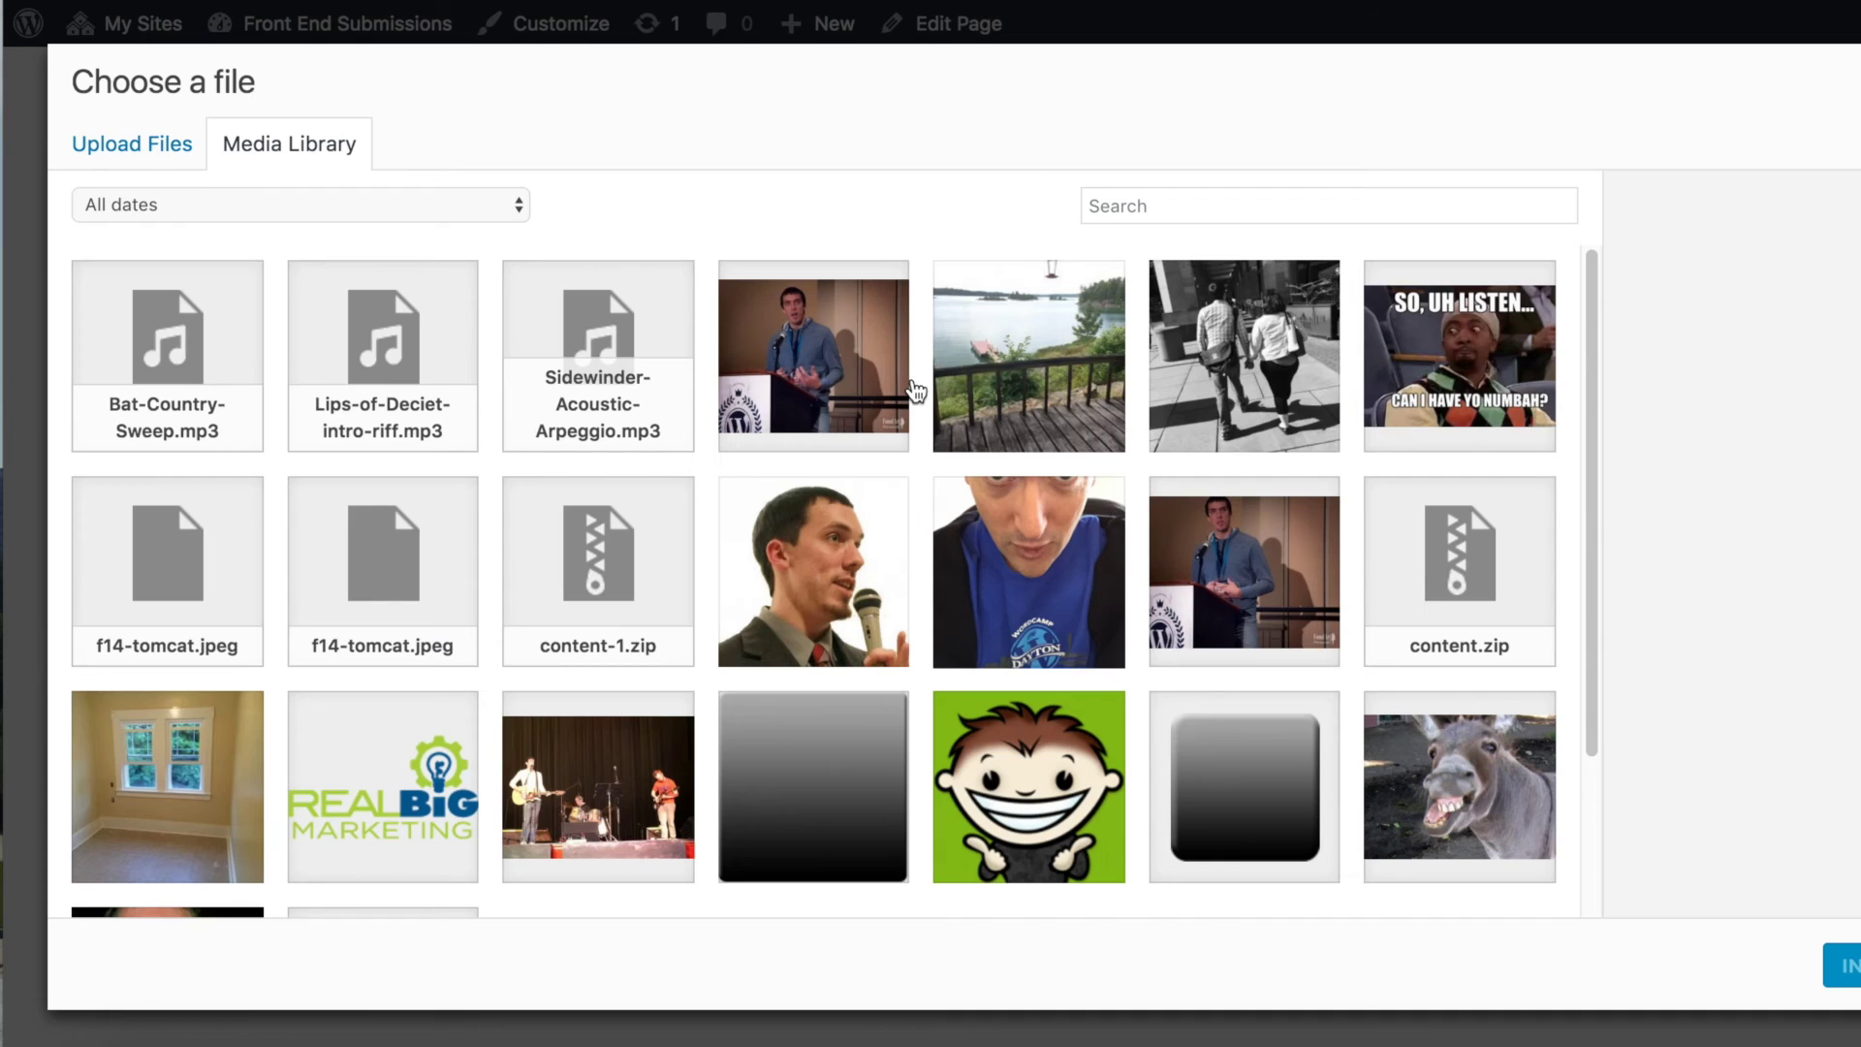
left_click(955, 397)
left_click(1842, 966)
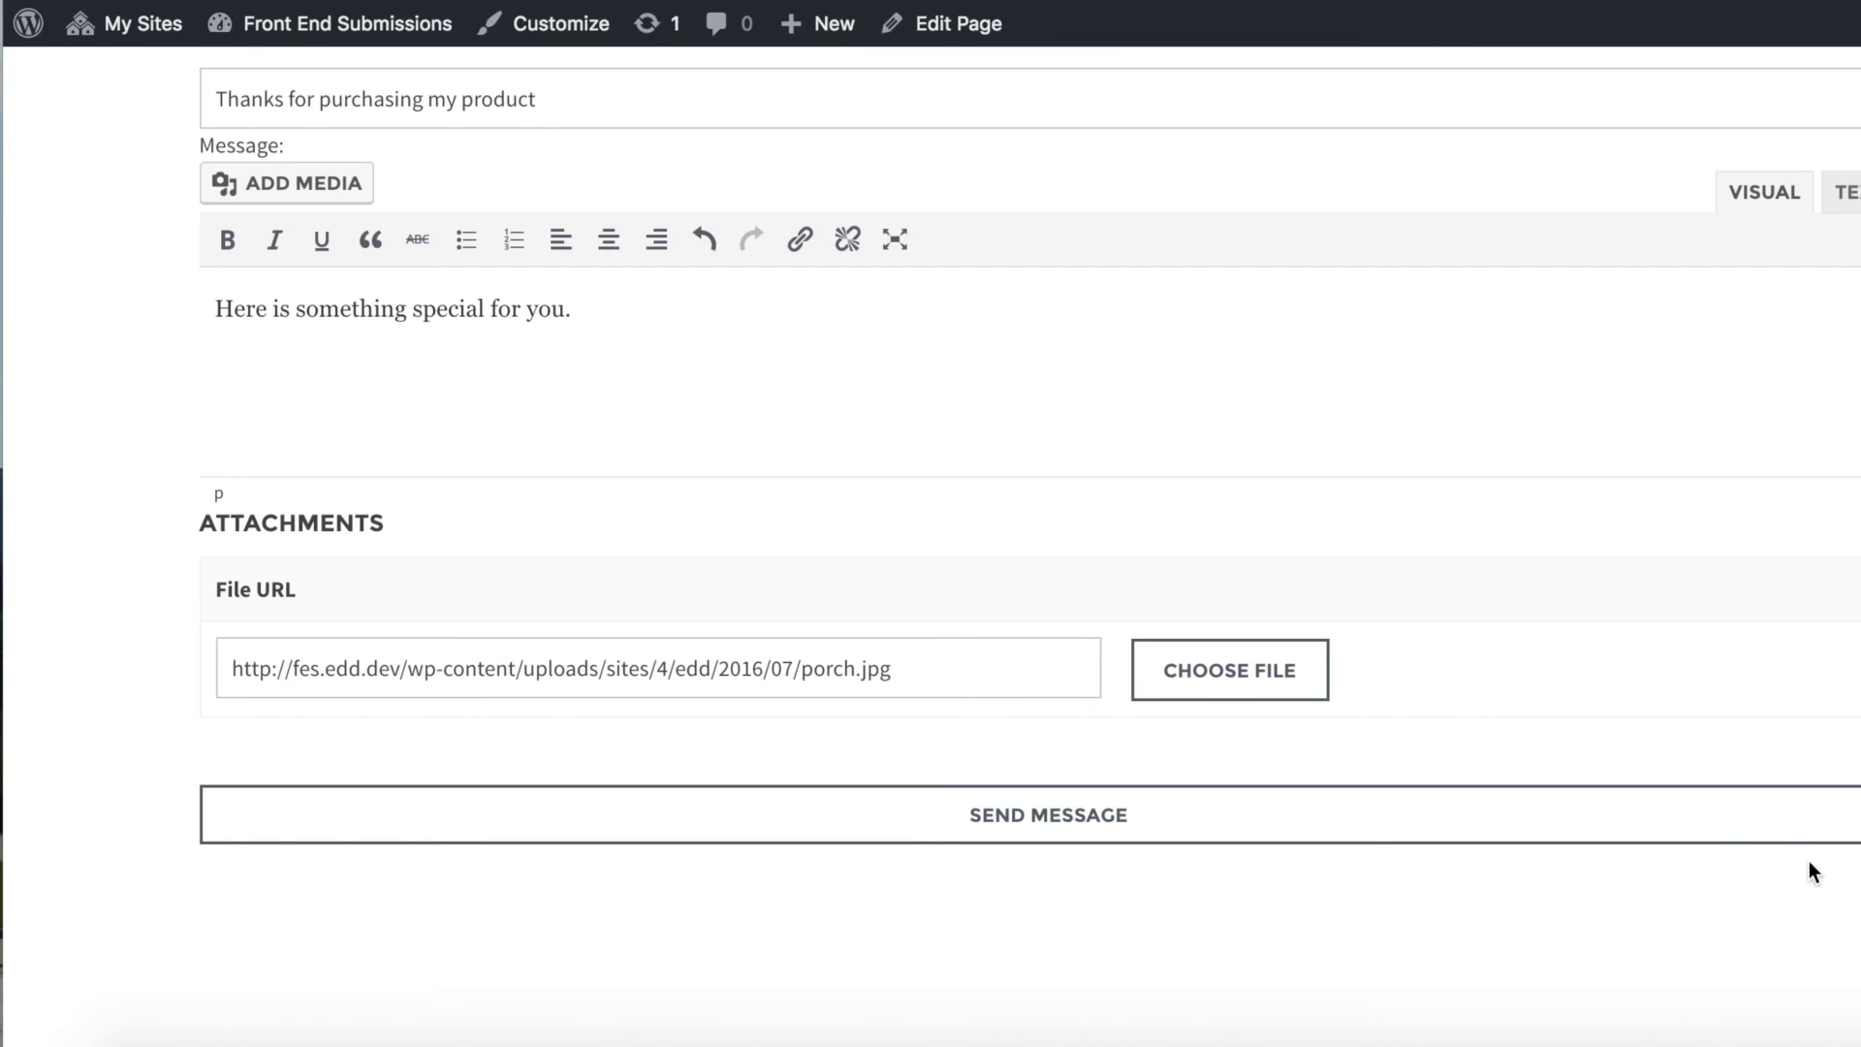
left_click(1062, 819)
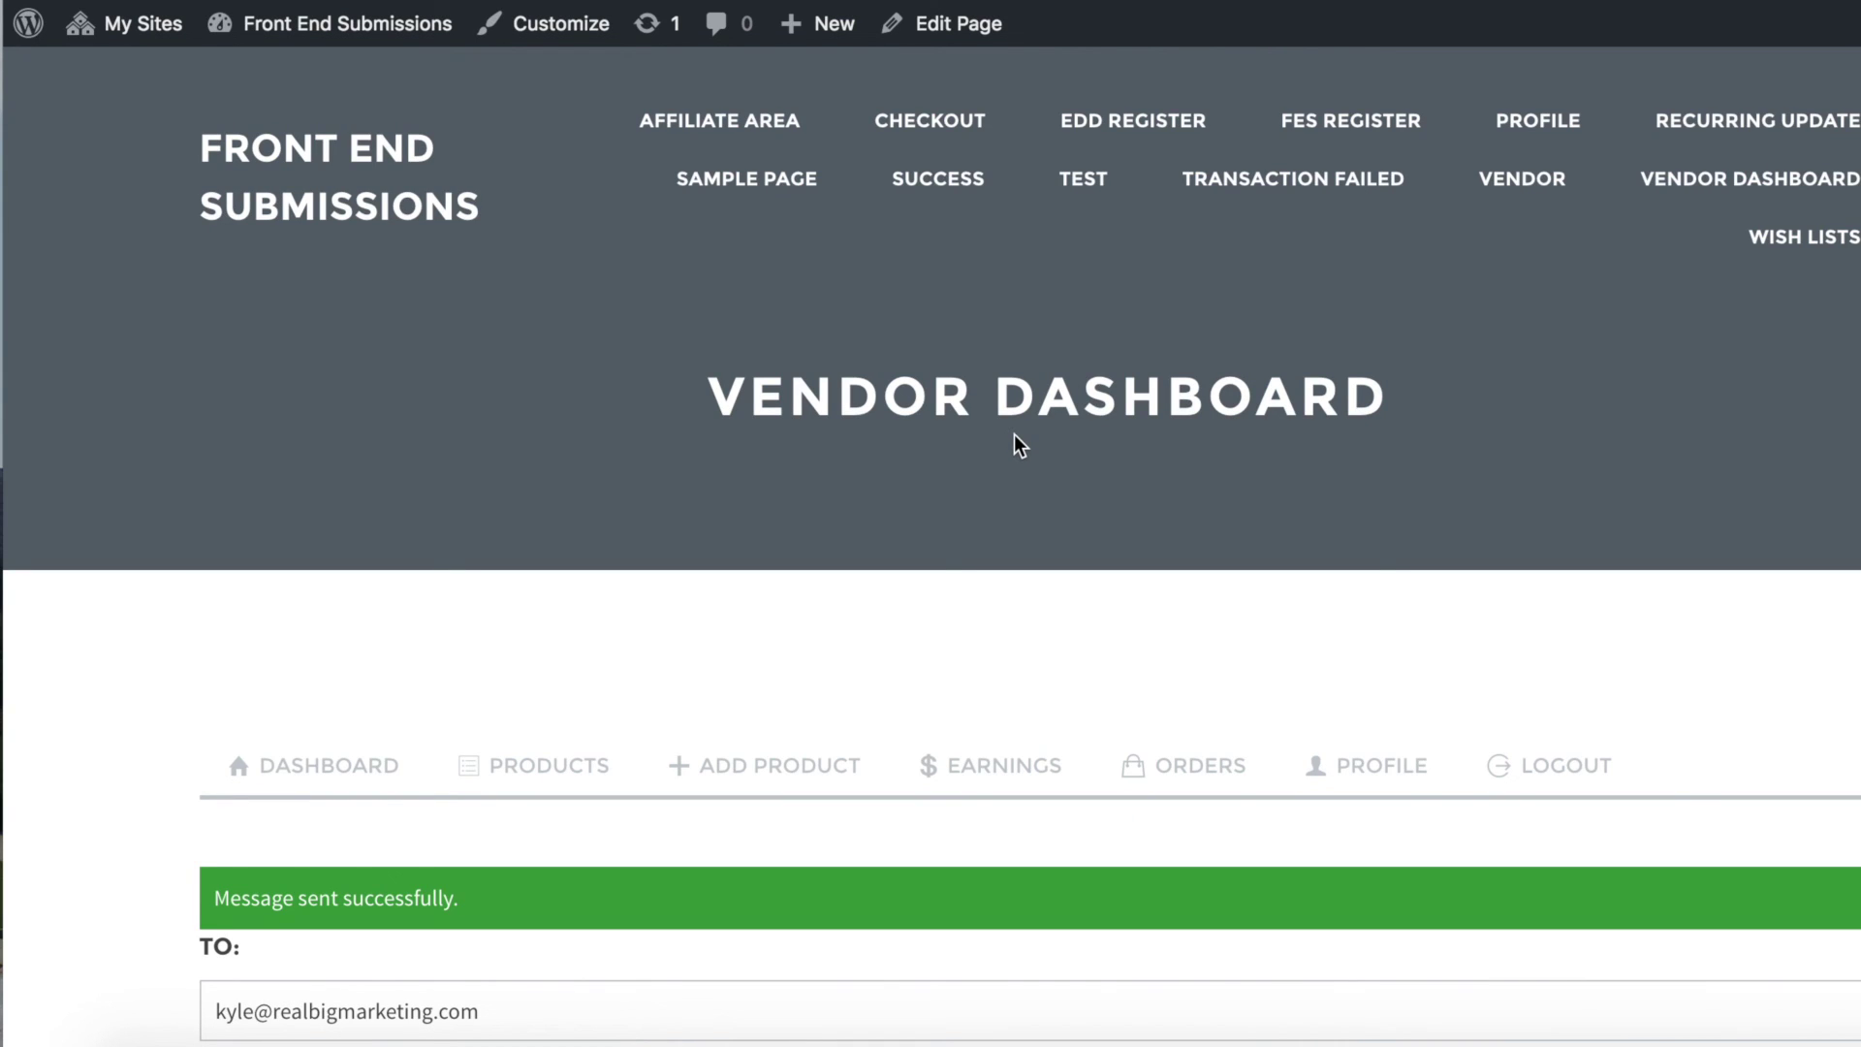
scroll(1015, 435, "down", 5)
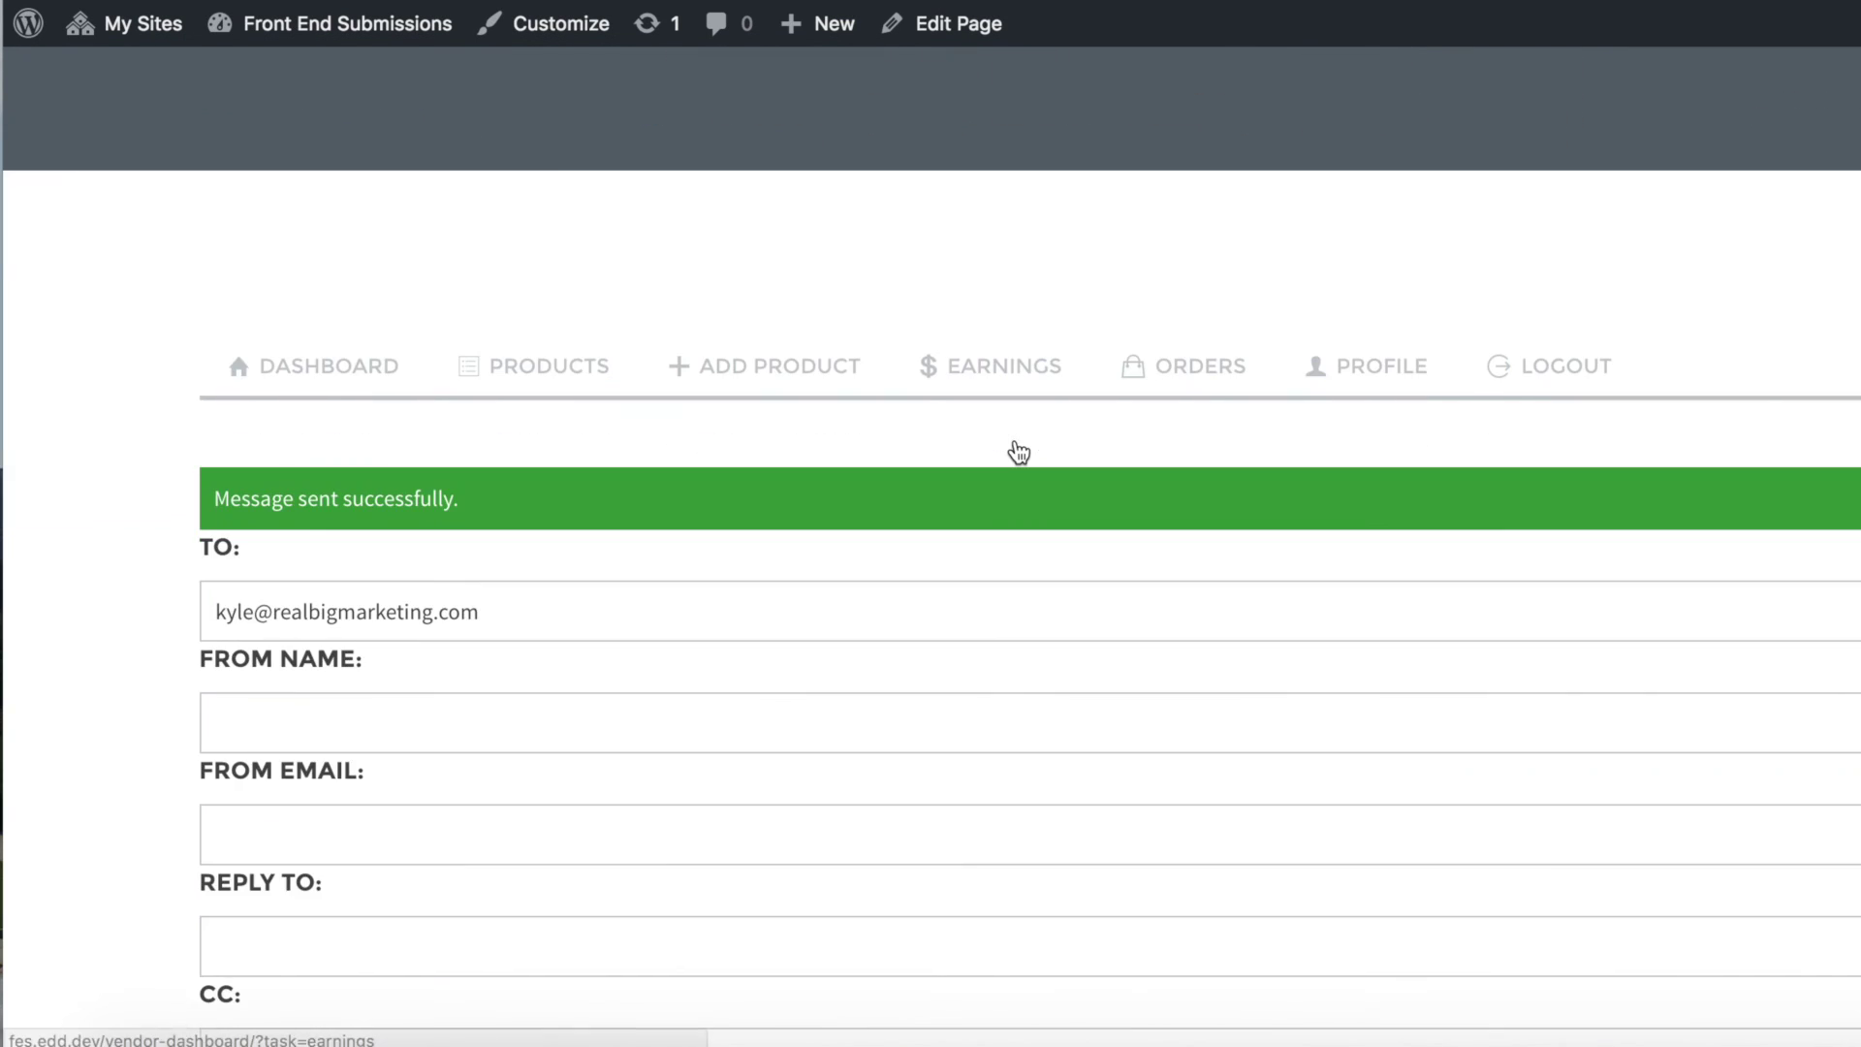